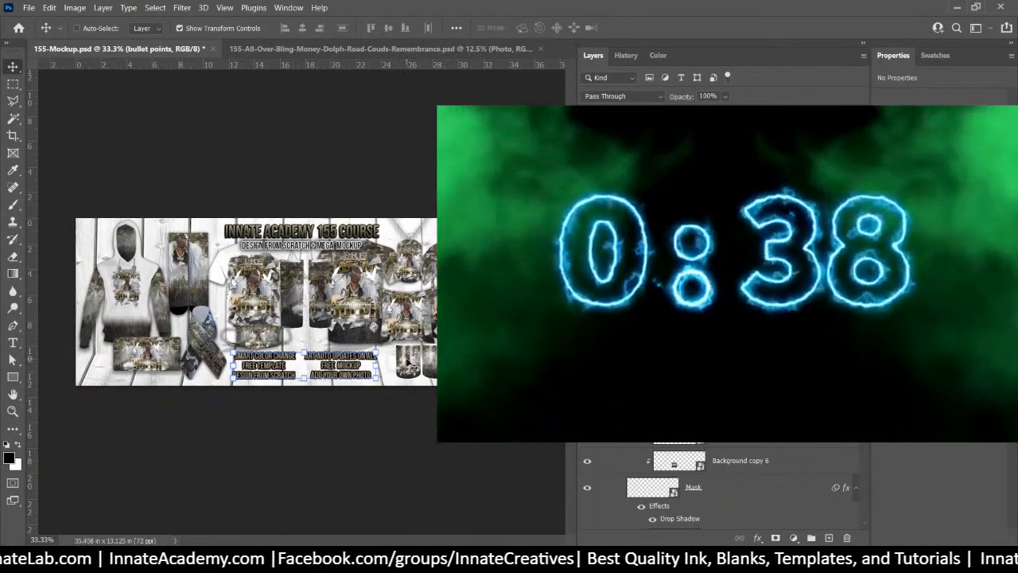
Step: Select the Mug group by picking the pair of mugs on the mockup banner
scroll(408, 362, up, 1)
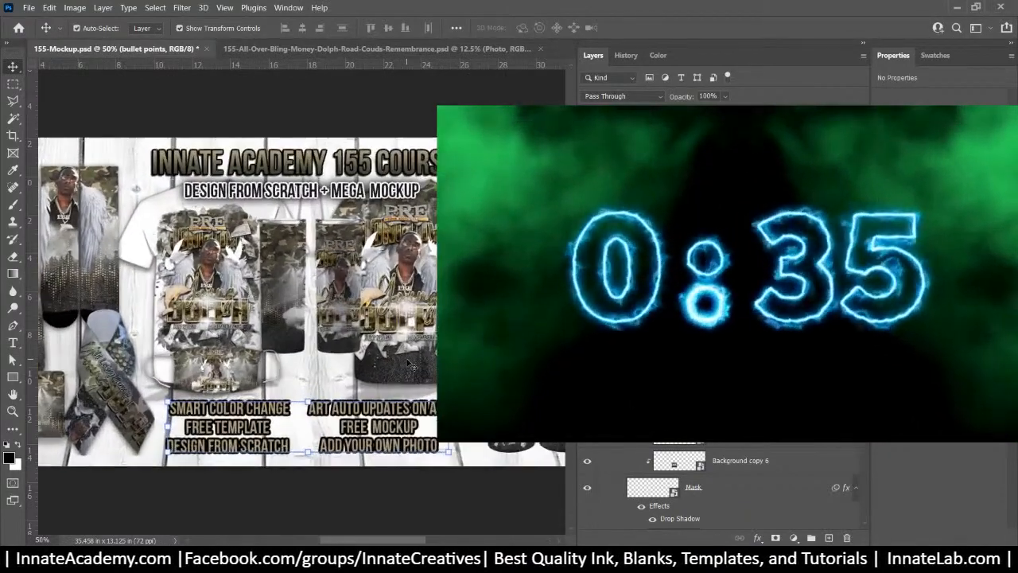
drag(253, 275, 427, 253)
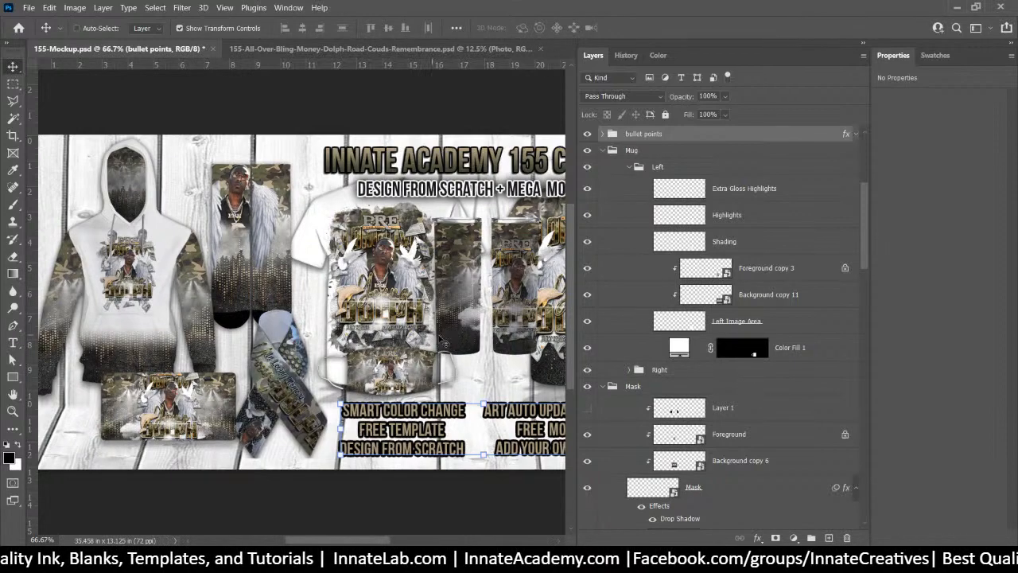
drag(456, 325, 494, 335)
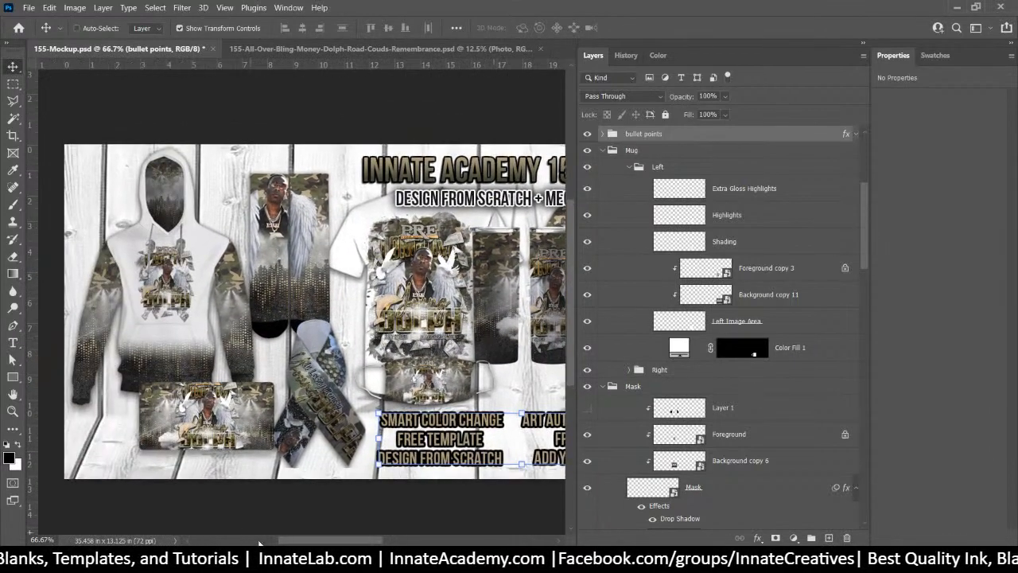
drag(436, 288, 104, 266)
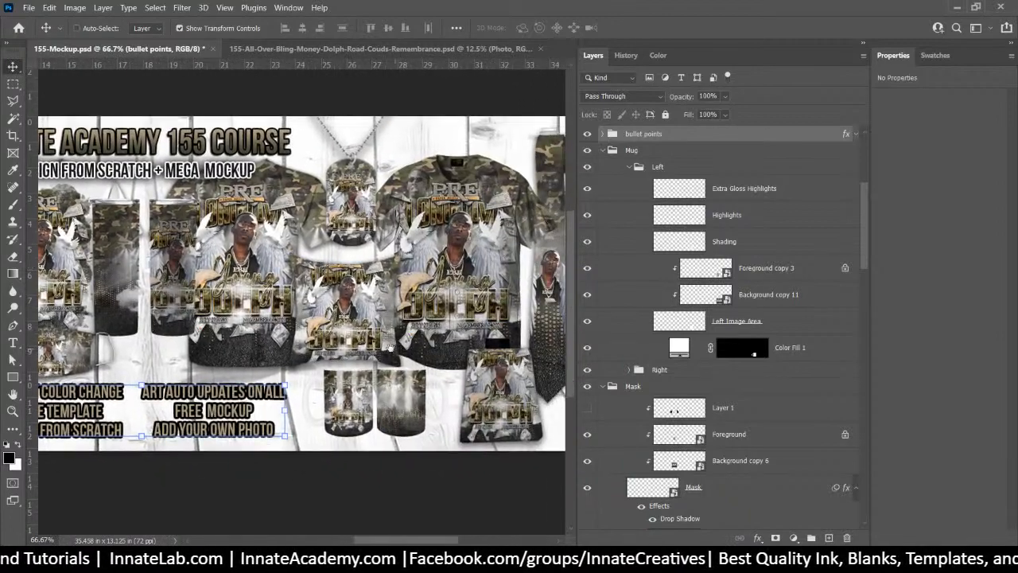
right_click(422, 390)
click(433, 331)
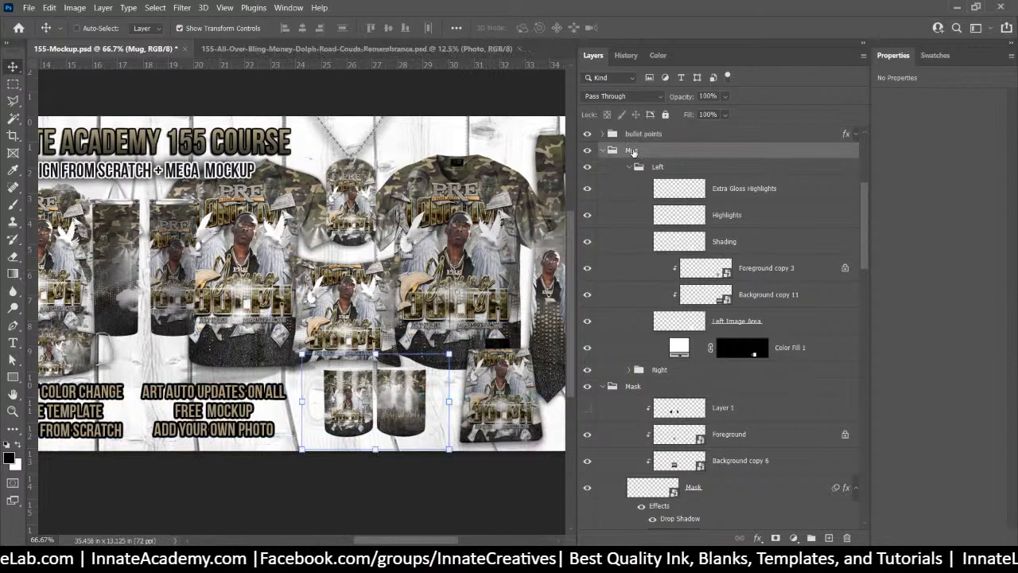
Step: Copy the layer style with the drop shadow from the Mask layer and paste it onto the Mug group
click(658, 393)
scroll(659, 395, down, 1)
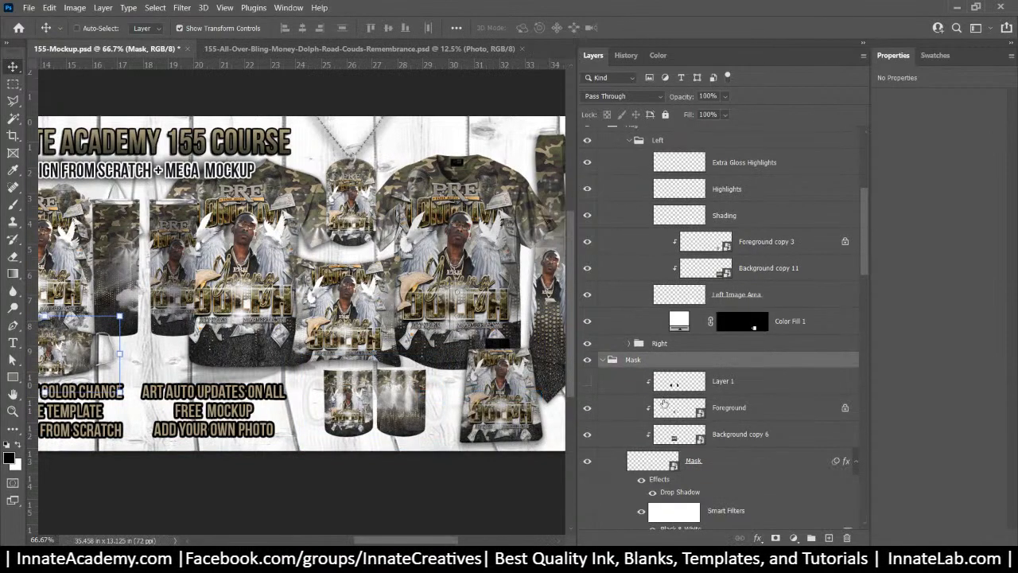
scroll(708, 468, down, 1)
right_click(712, 455)
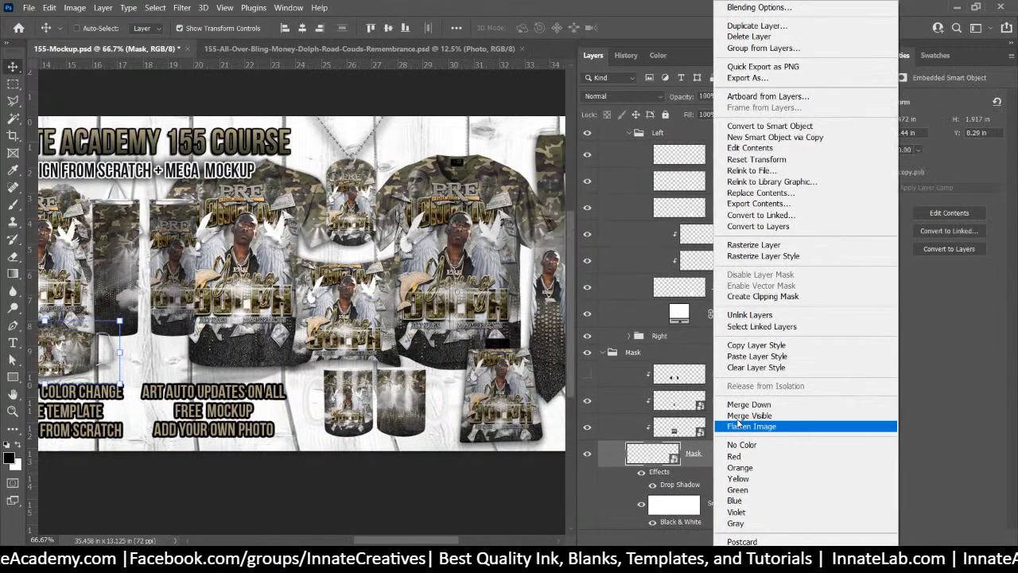
click(756, 355)
scroll(663, 219, up, 4)
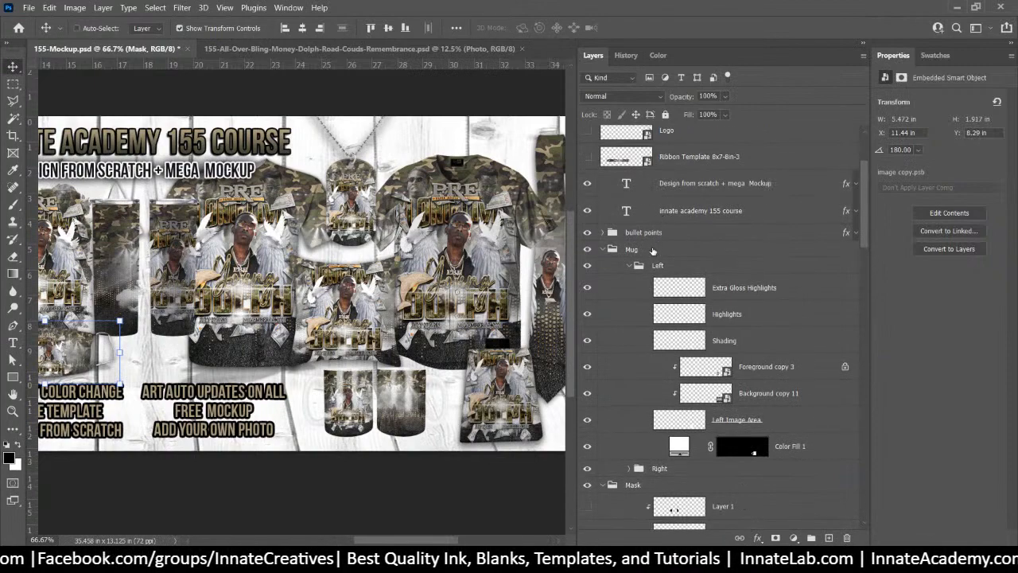
click(653, 249)
right_click(653, 250)
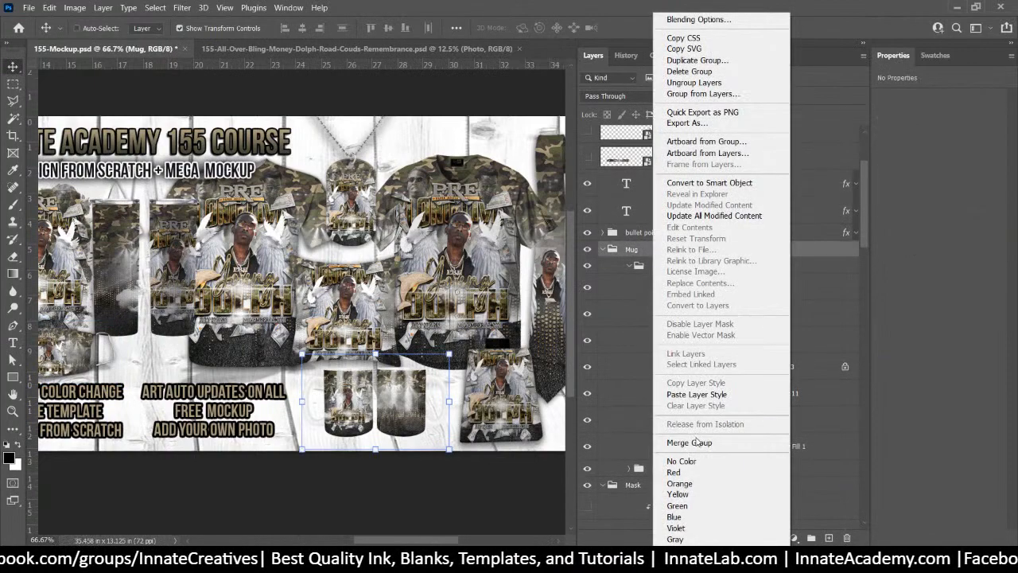
click(688, 395)
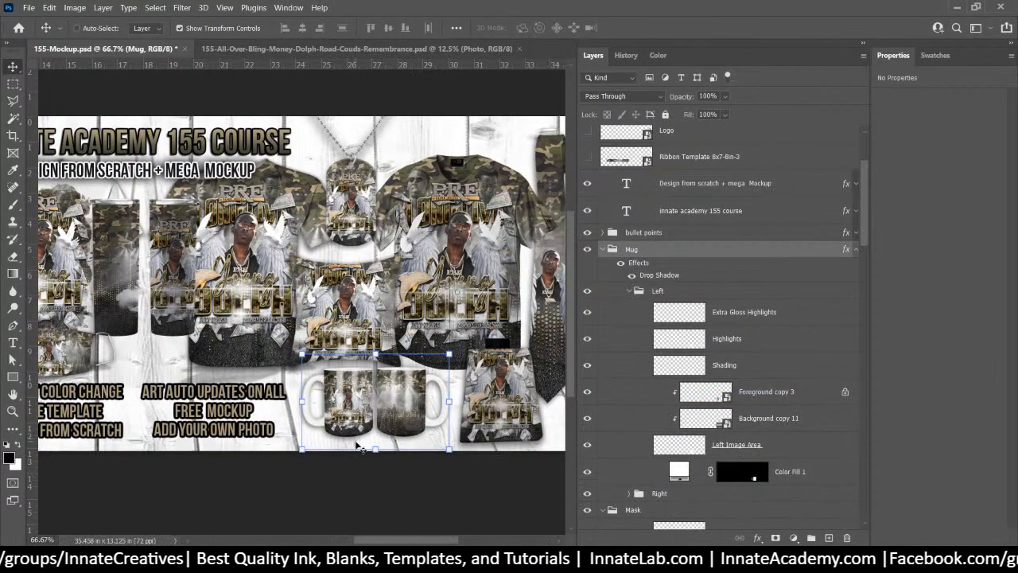
Step: Examine the products across the mockup banner, from the mugs and tie over to the hoodie and ribbon
drag(501, 396, 439, 415)
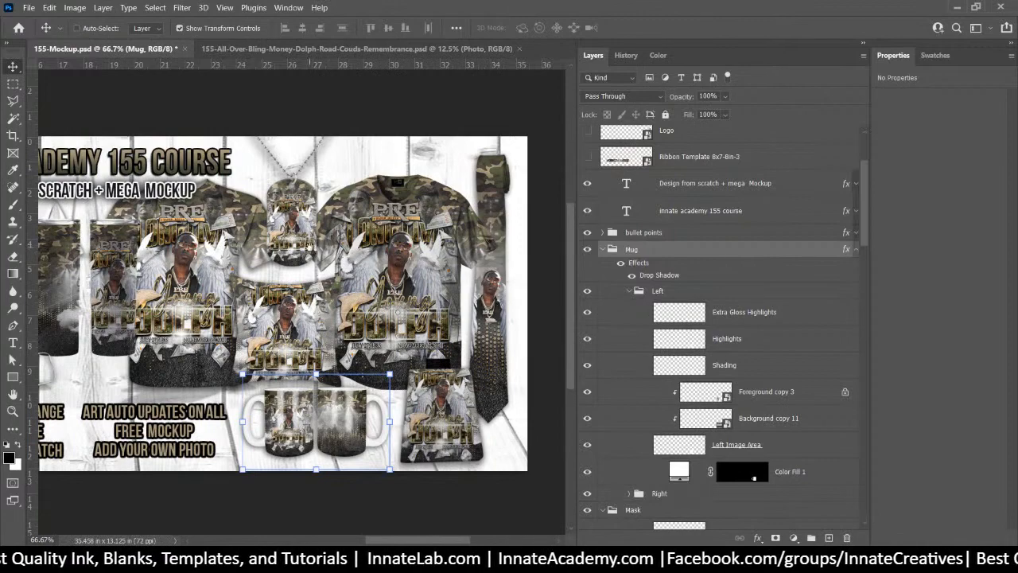
drag(311, 252, 372, 248)
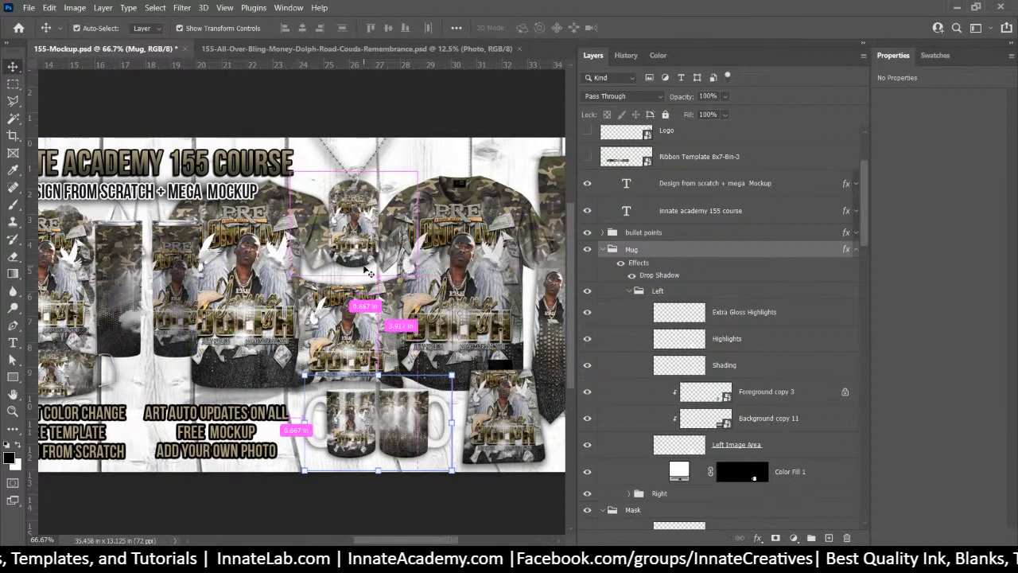
key(ctrl+minus)
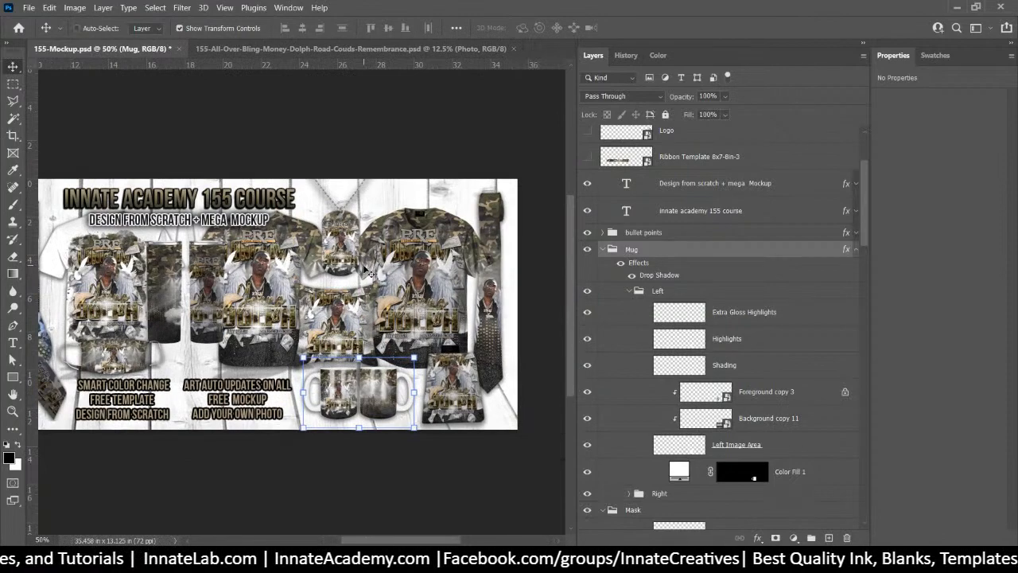
drag(291, 283, 334, 267)
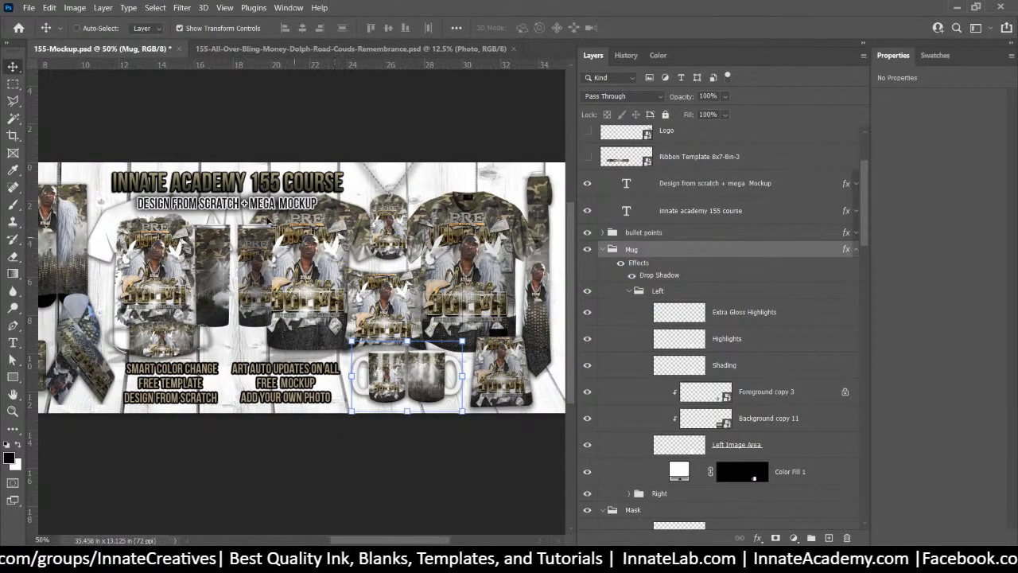
drag(370, 276, 504, 256)
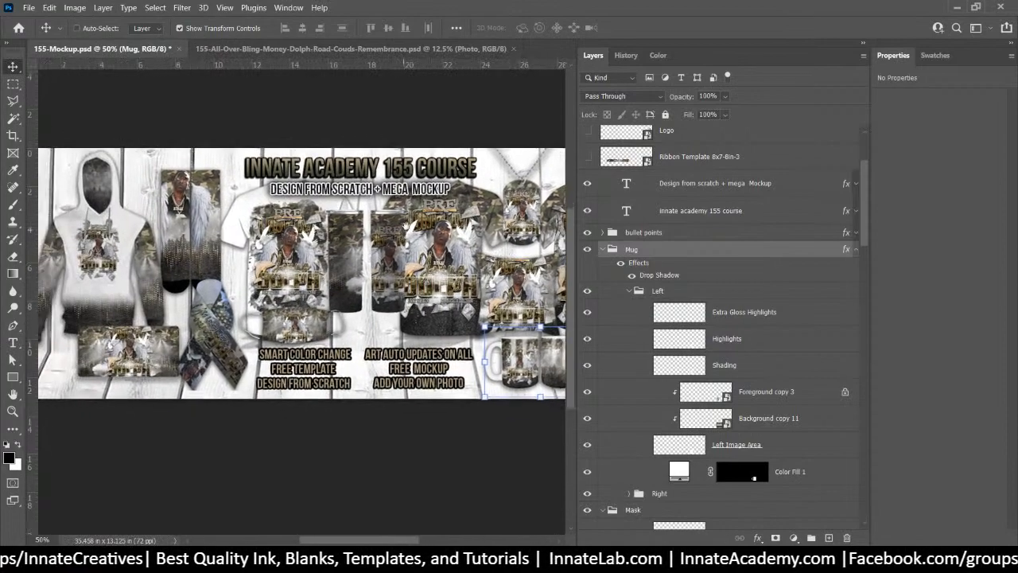
drag(437, 262, 432, 280)
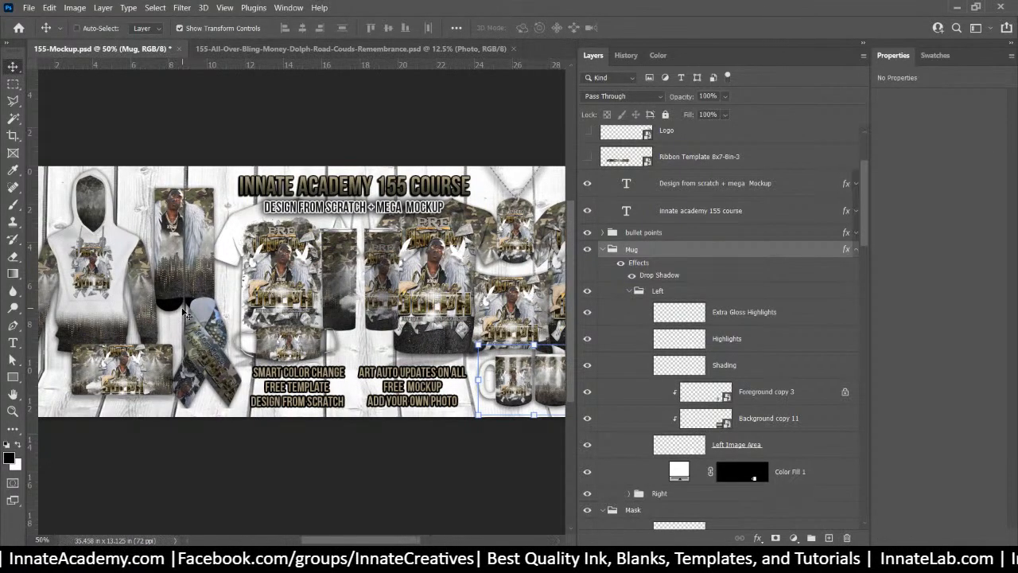
Step: In the 155-All-Over-Bling-Money-Dolph shirt design document, collapse the TEXT and Foreground layer groups
click(257, 51)
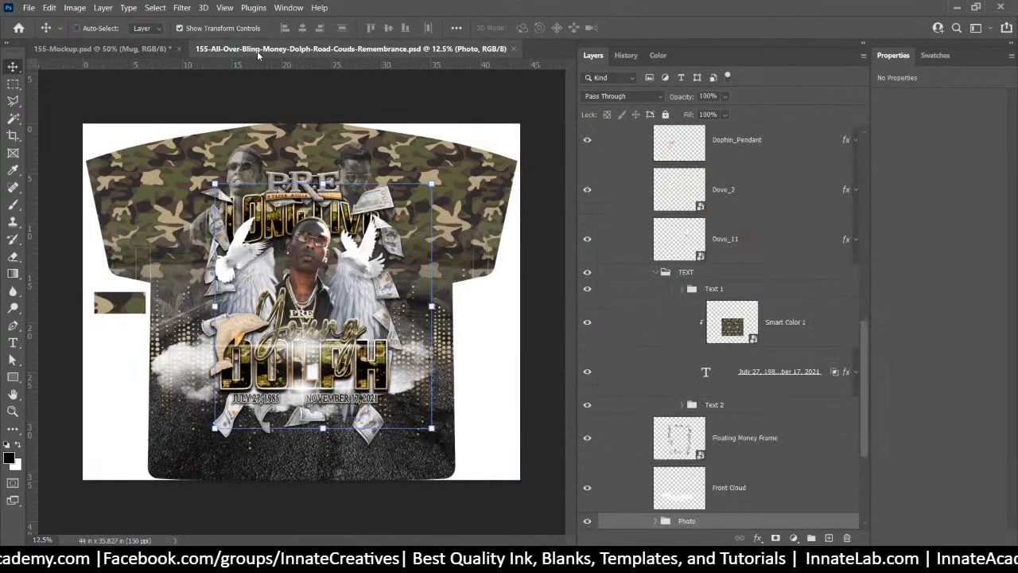
click(134, 51)
click(252, 51)
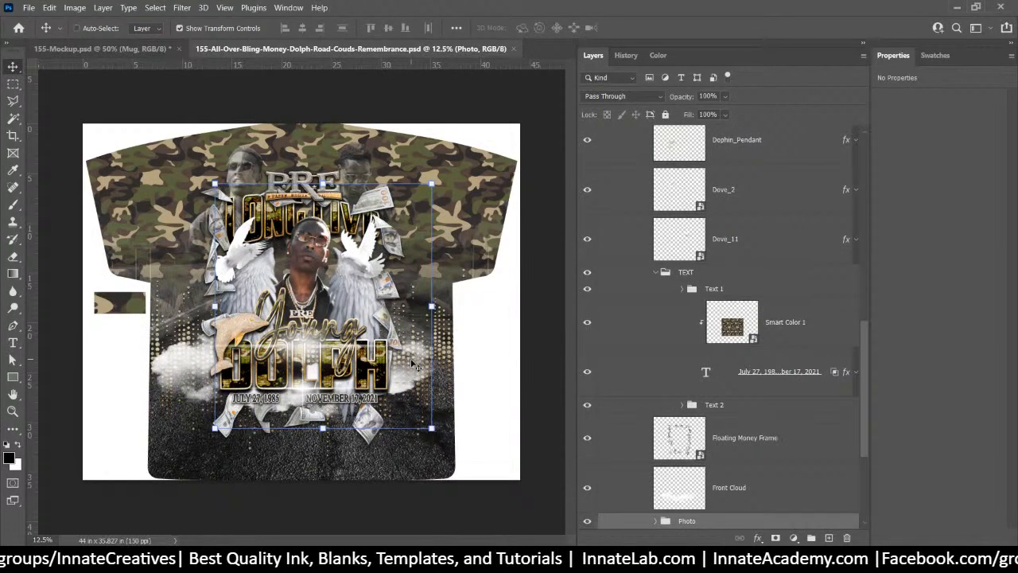
click(717, 272)
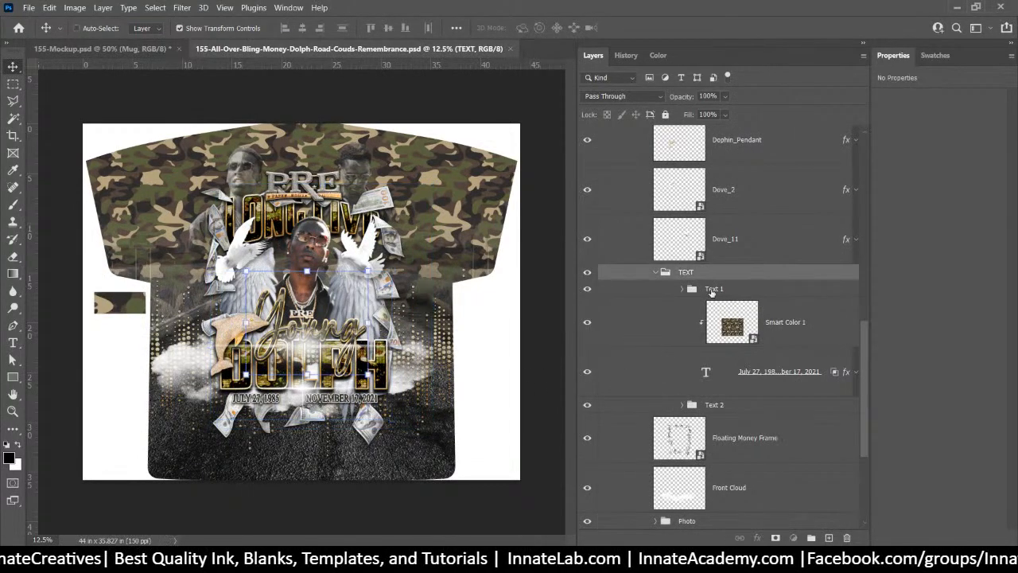
click(712, 290)
scroll(686, 296, up, 2)
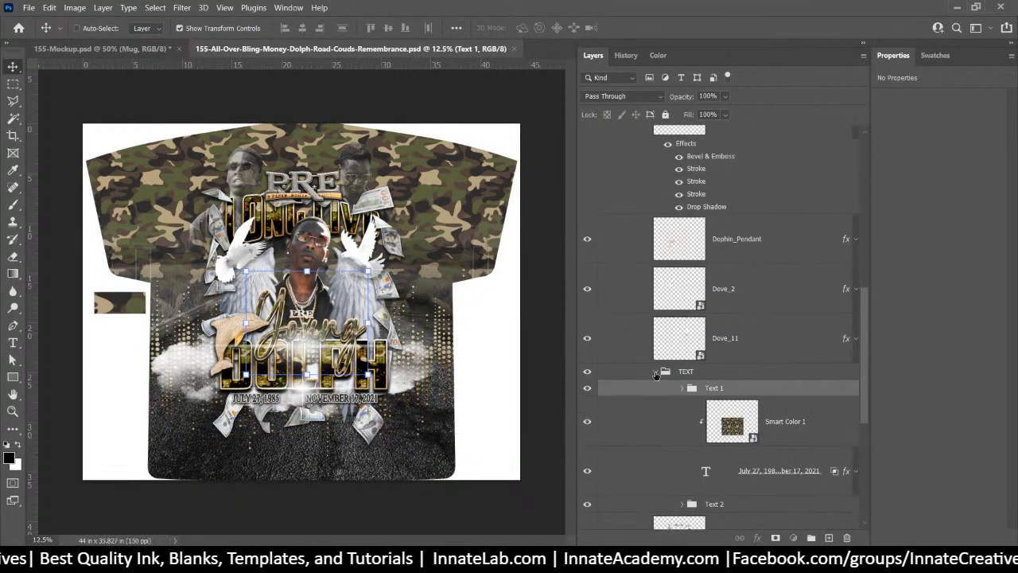
click(656, 372)
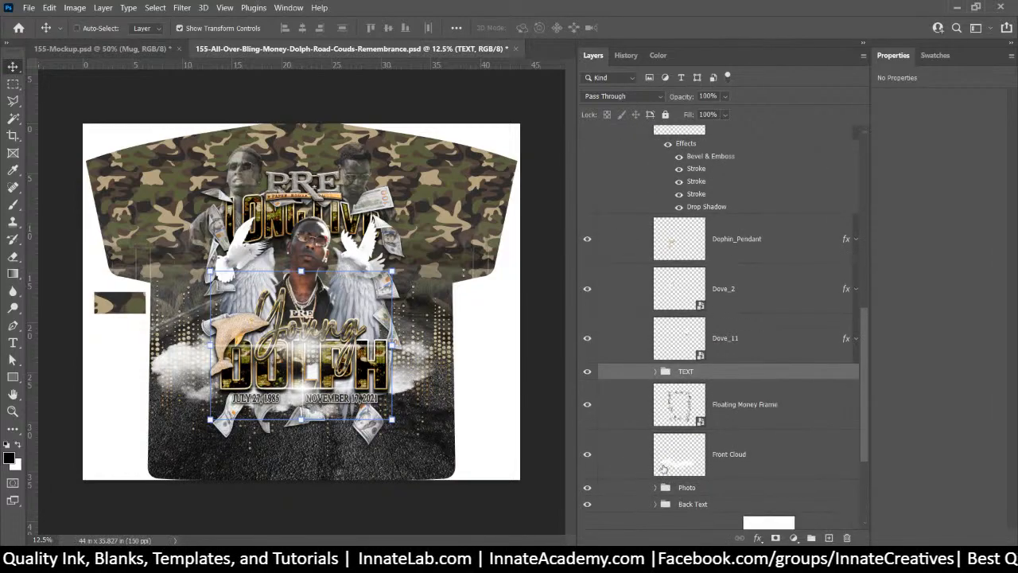
scroll(662, 467, up, 10)
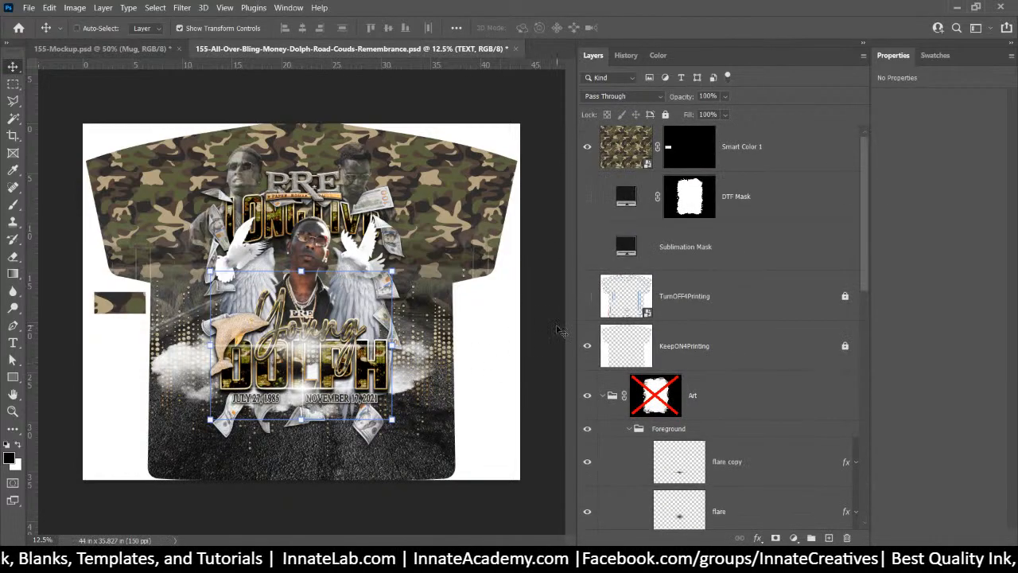
click(756, 172)
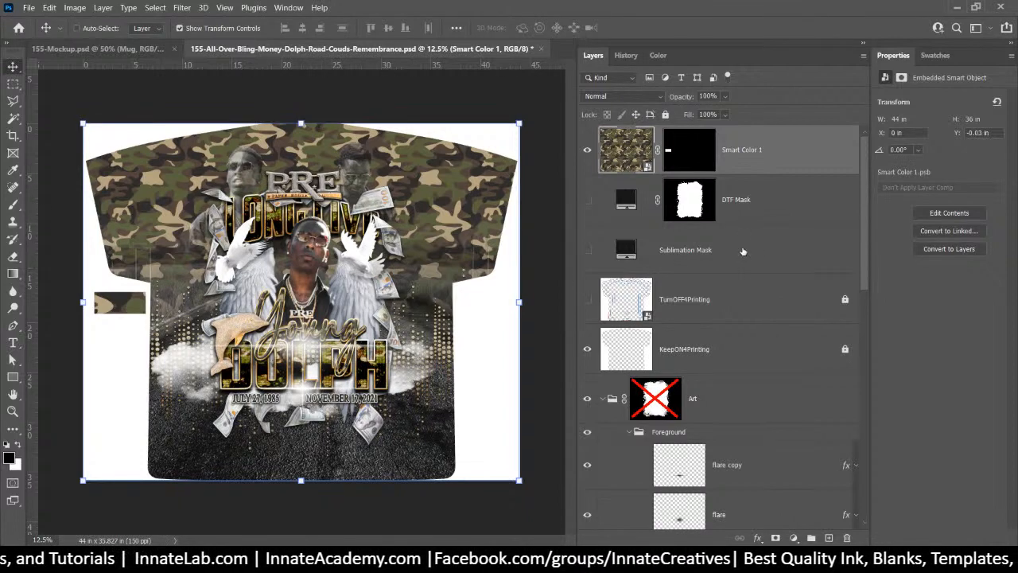
click(742, 251)
scroll(700, 334, down, 1)
click(629, 388)
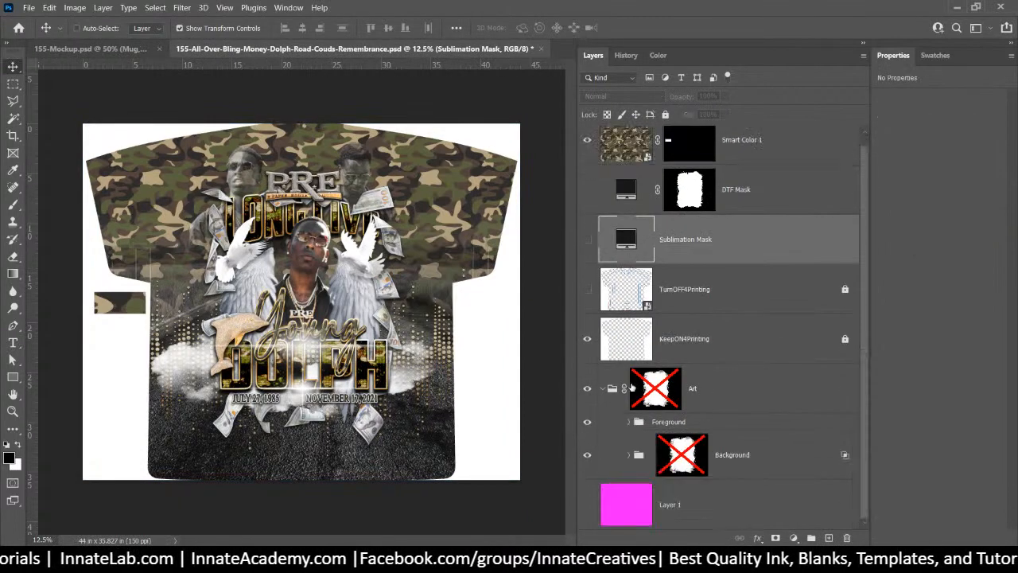
Step: Open the contents of the shirt design's topmost Smart Color 1 smart object for editing
click(140, 48)
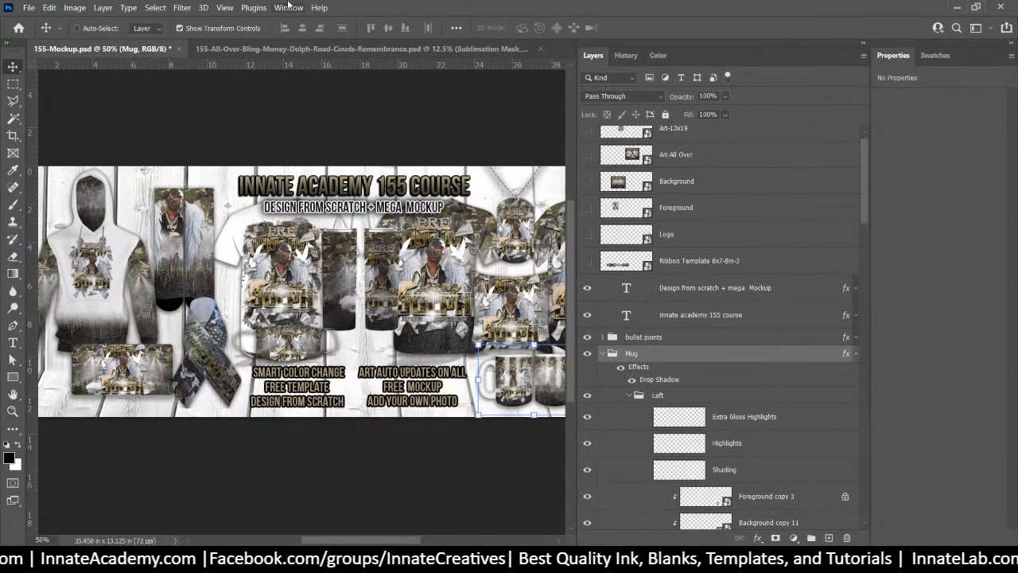
click(362, 49)
scroll(696, 260, up, 1)
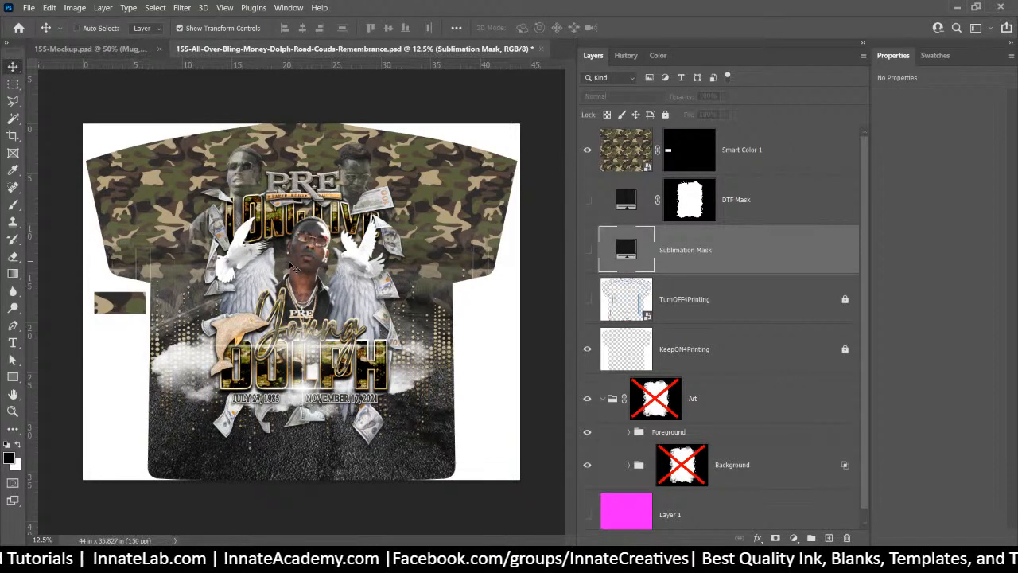
click(614, 164)
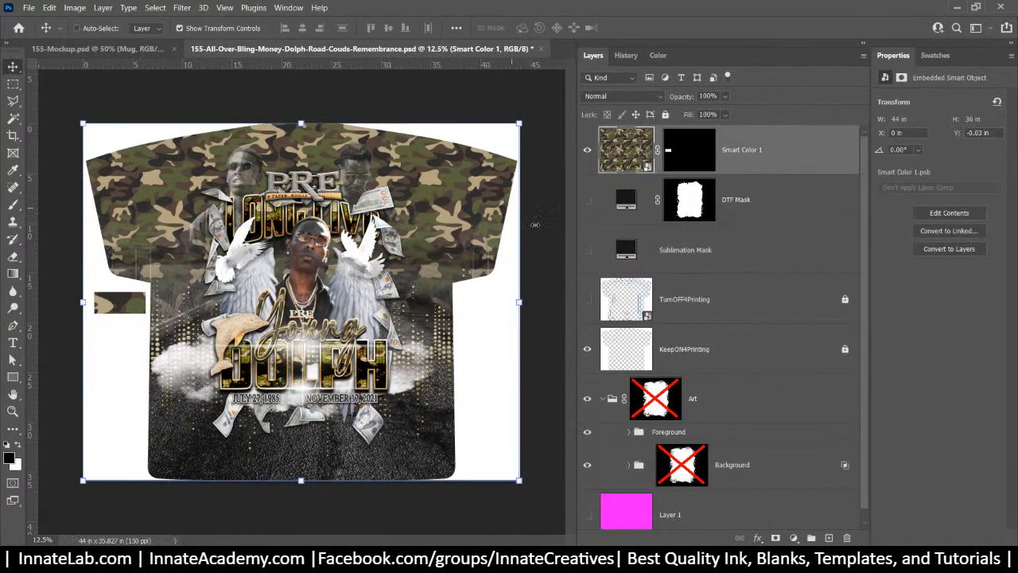
double_click(624, 138)
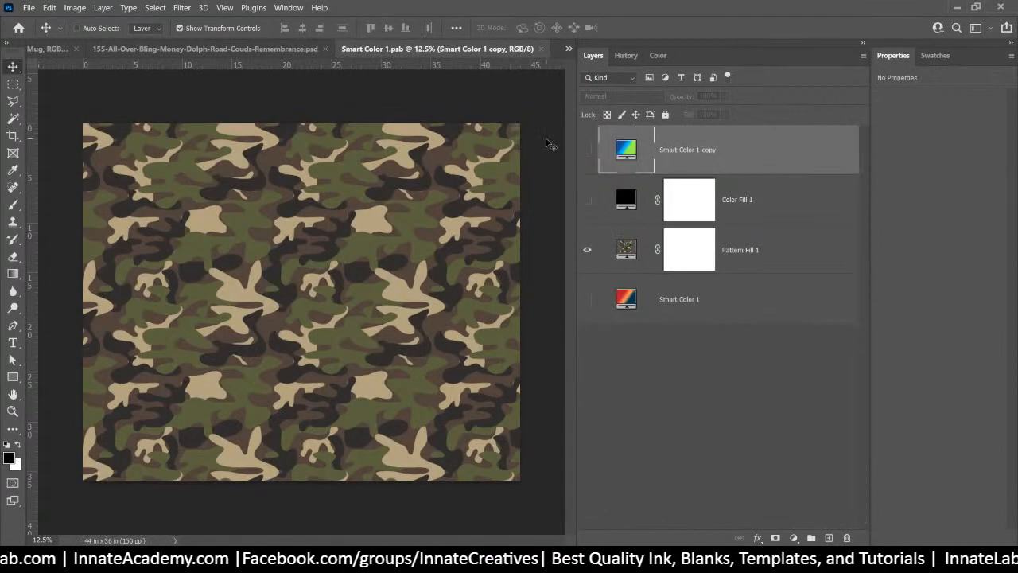
Step: Hide Pattern Fill 1, show the Smart Color 1 gradient fill, and save the smart object back to the shirt design
click(587, 249)
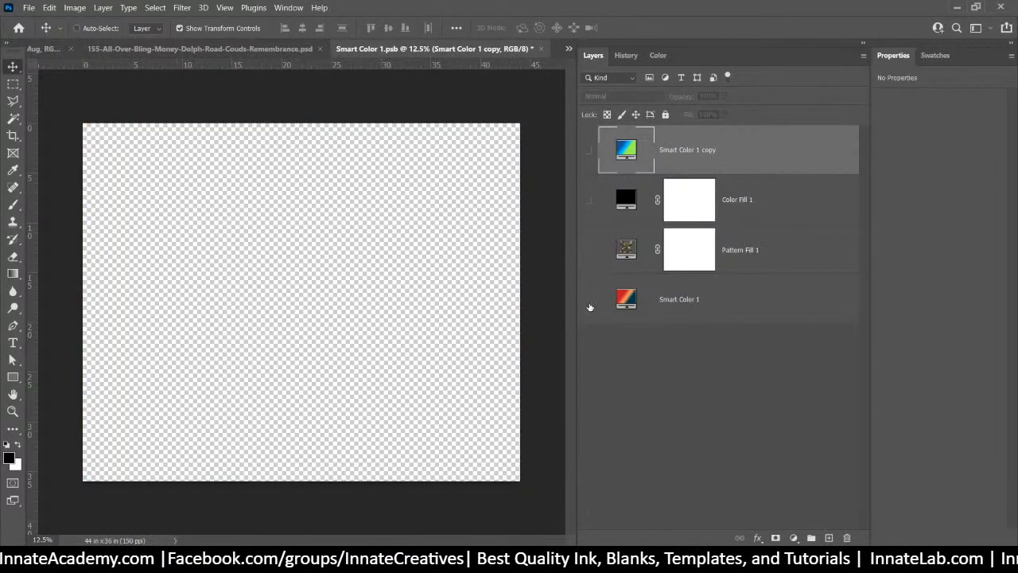
click(587, 300)
click(538, 48)
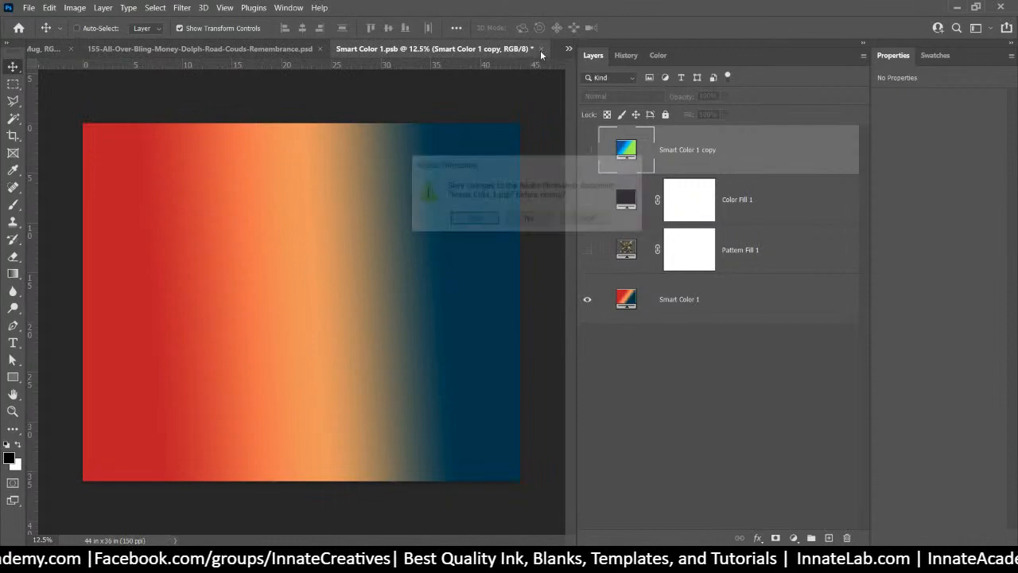
click(487, 216)
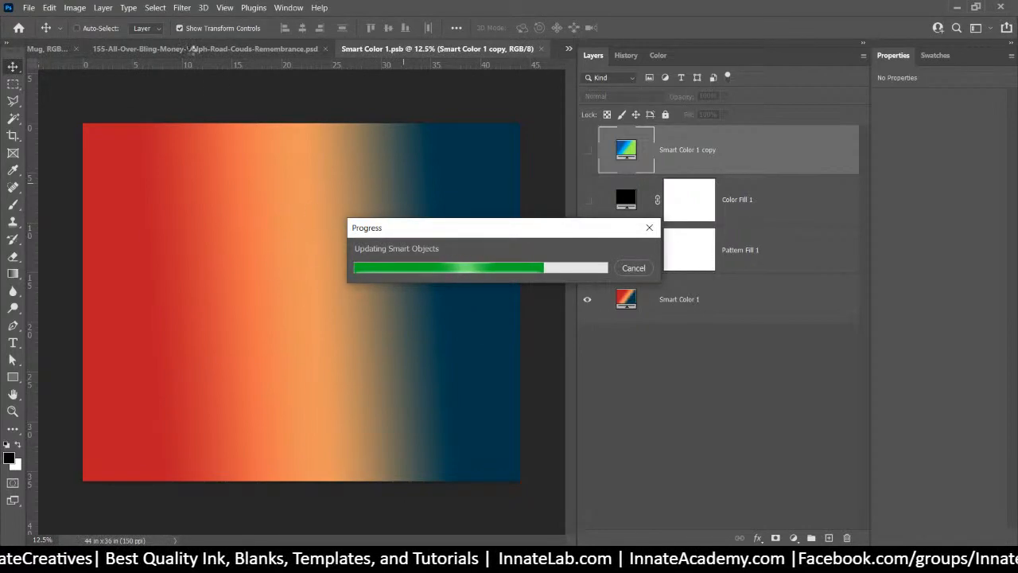
click(189, 49)
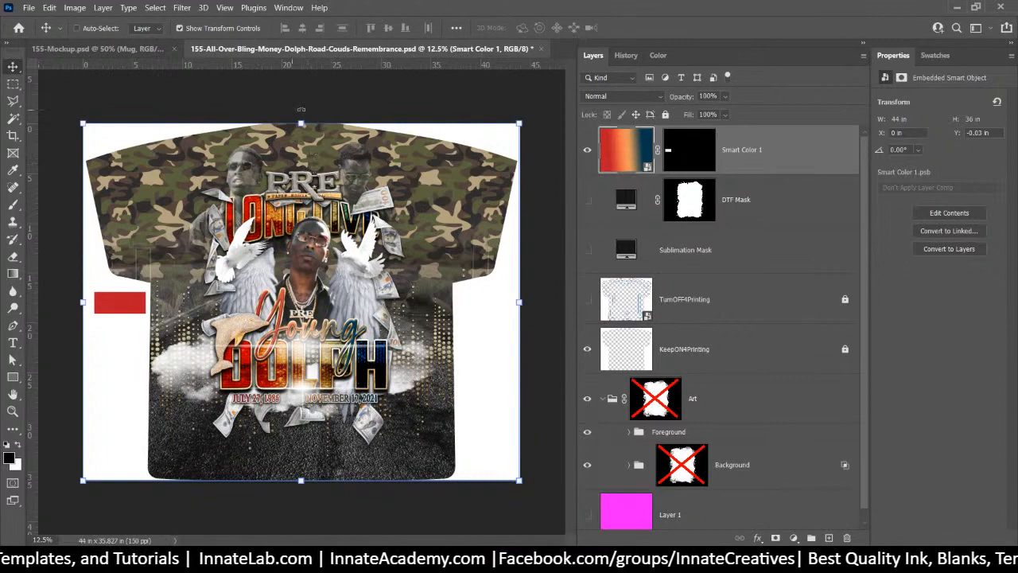
Step: In the shirt's cloud background, show the Smart Color 1 and Darker Colors layers and hide the Pattern Fill 1 camouflage
right_click(333, 144)
click(378, 171)
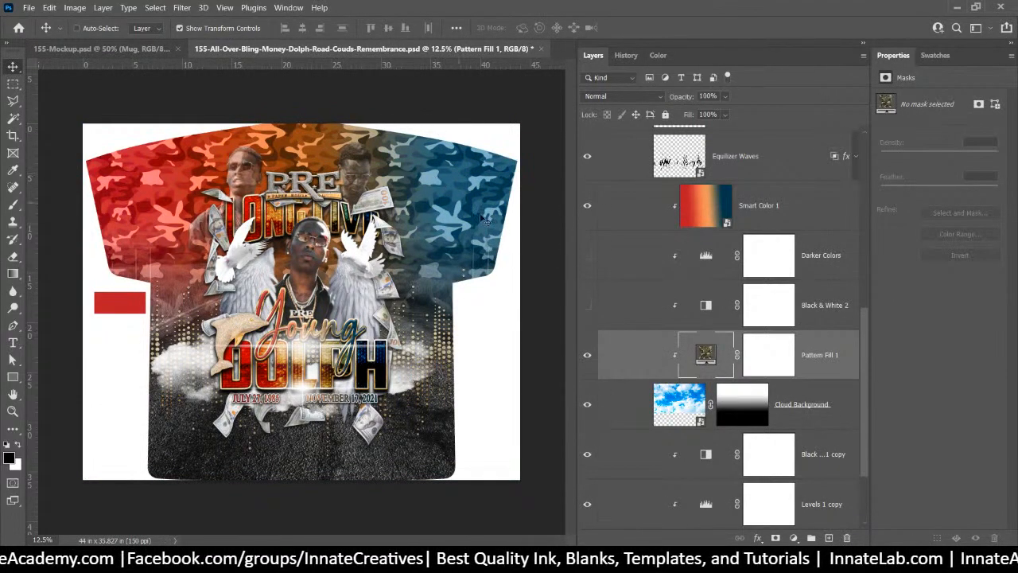
click(587, 355)
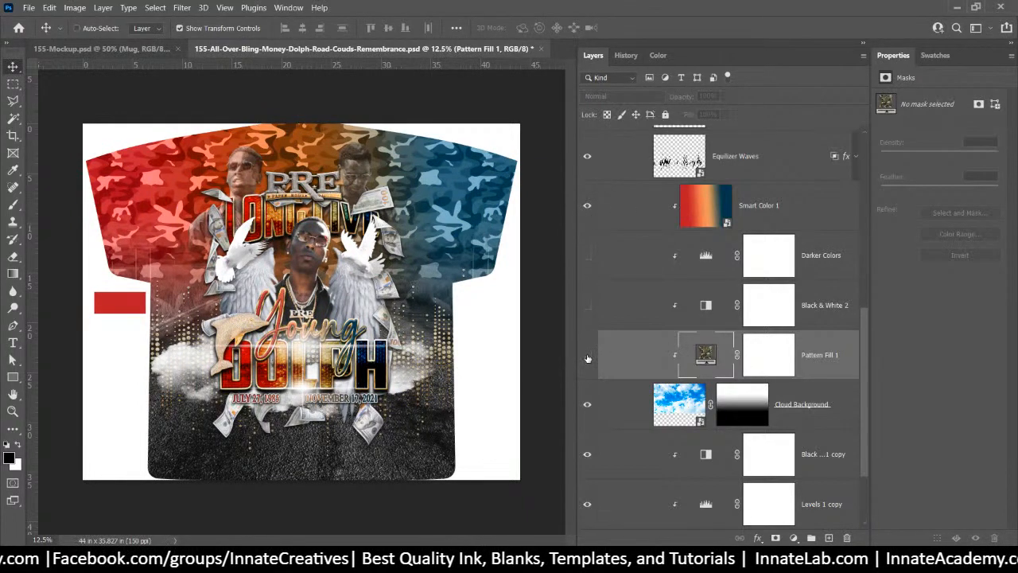
click(588, 255)
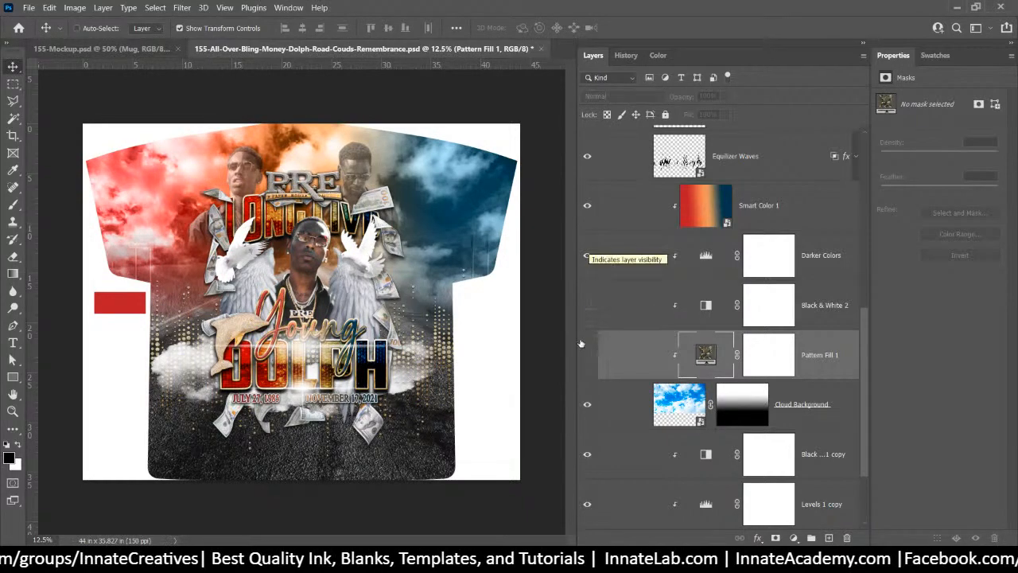
Step: In the shirt's cloud background, show the Pattern Fill 1 camouflage and hide the Darker Colors adjustment
click(588, 304)
click(588, 355)
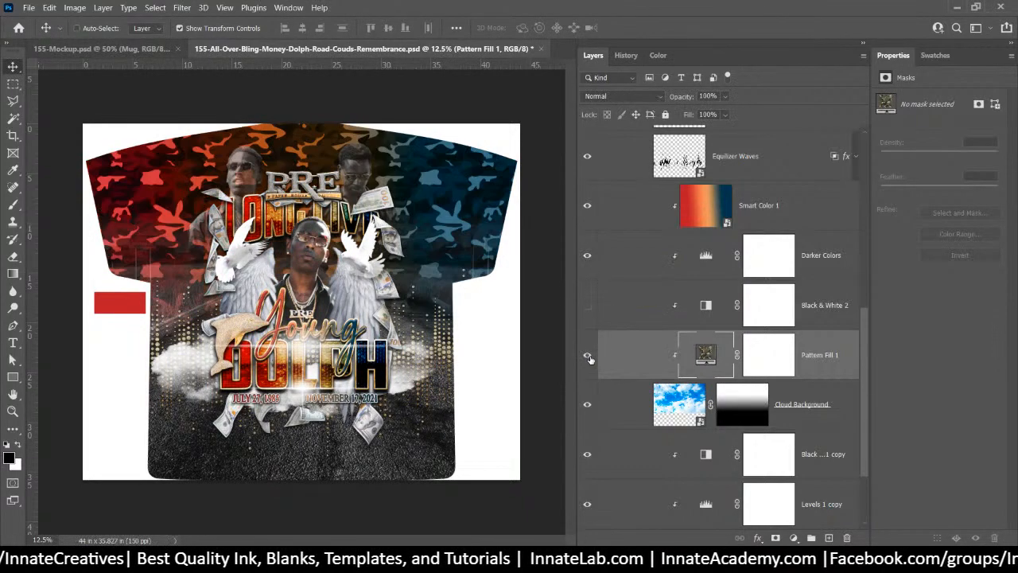
click(588, 255)
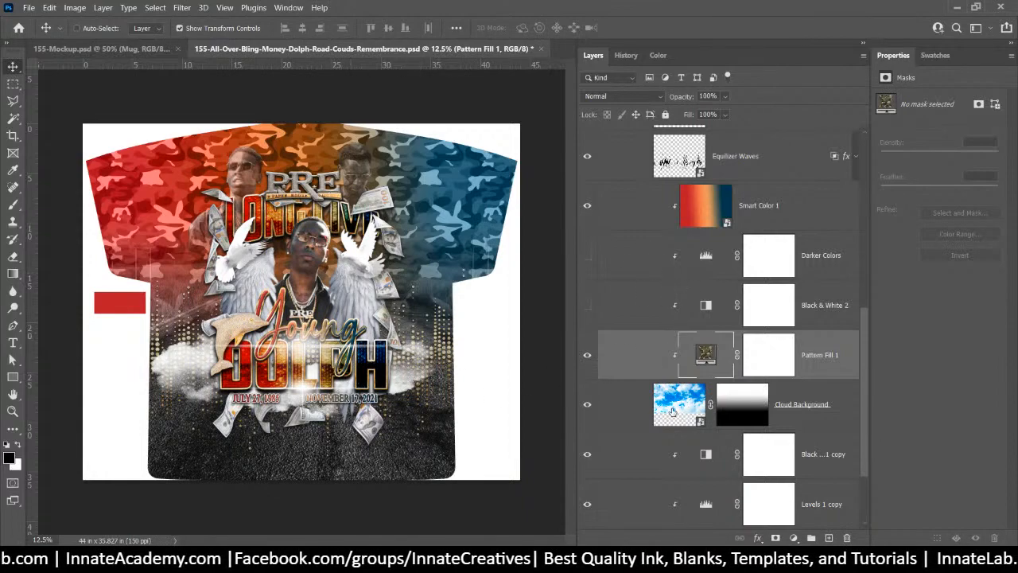
Step: Collapse the Background group, select the Foreground group, and hide Background so only the foreground artwork shows
scroll(673, 412, up, 5)
click(635, 255)
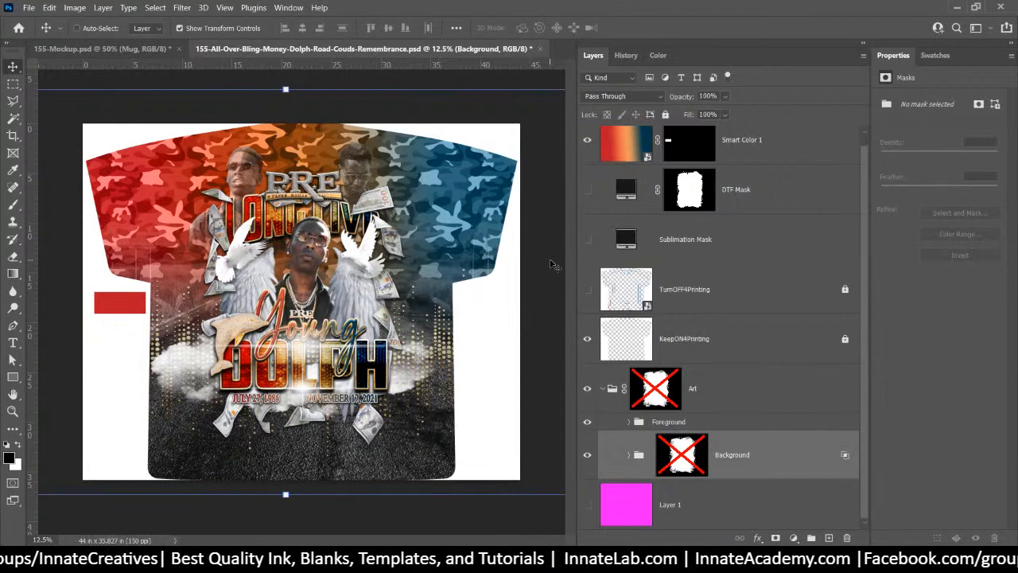
click(684, 422)
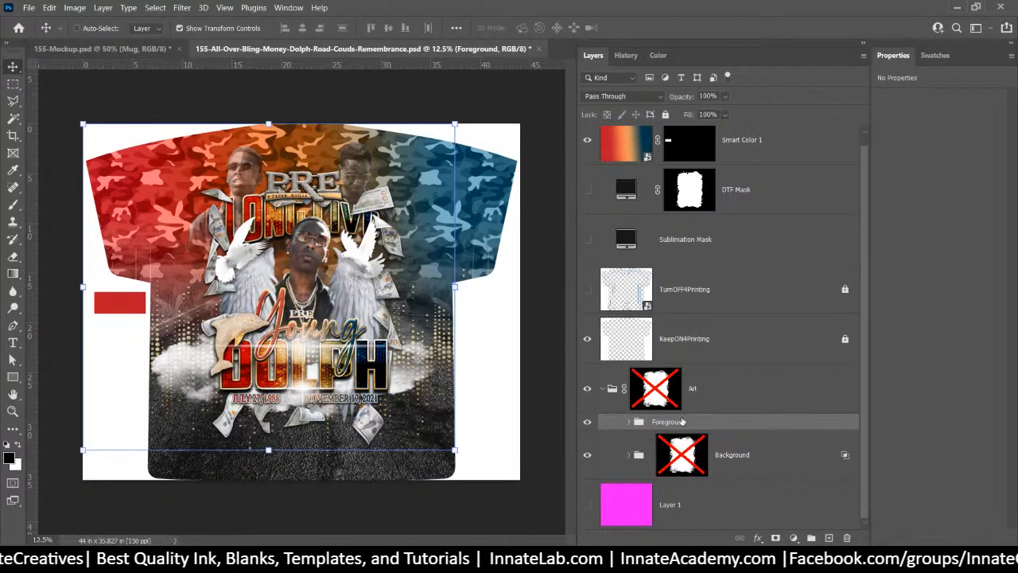
click(590, 457)
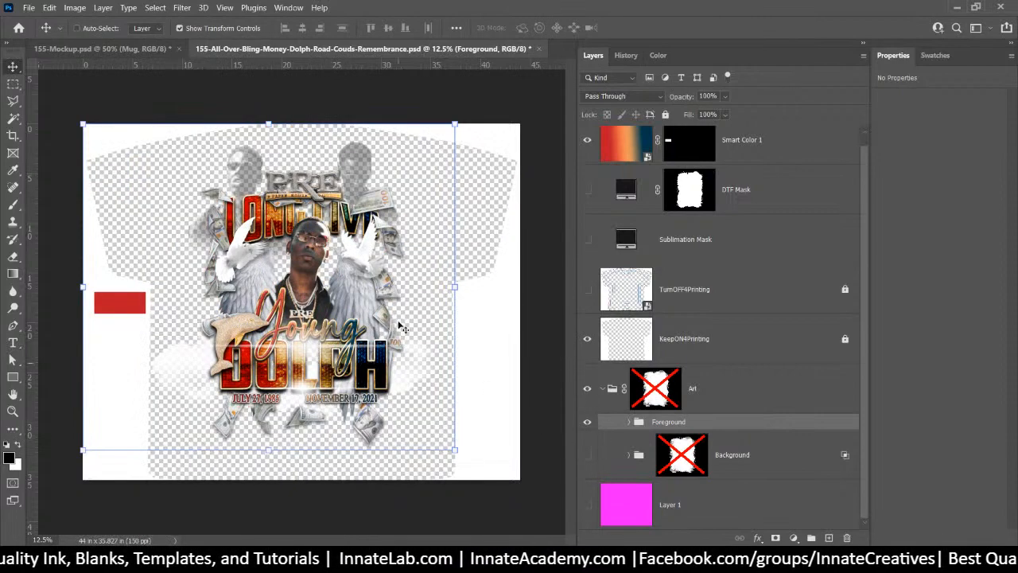
Step: Narrow the Front Cloud layer from both sides to about 78% of its width, keeping its height at 100%
right_click(202, 361)
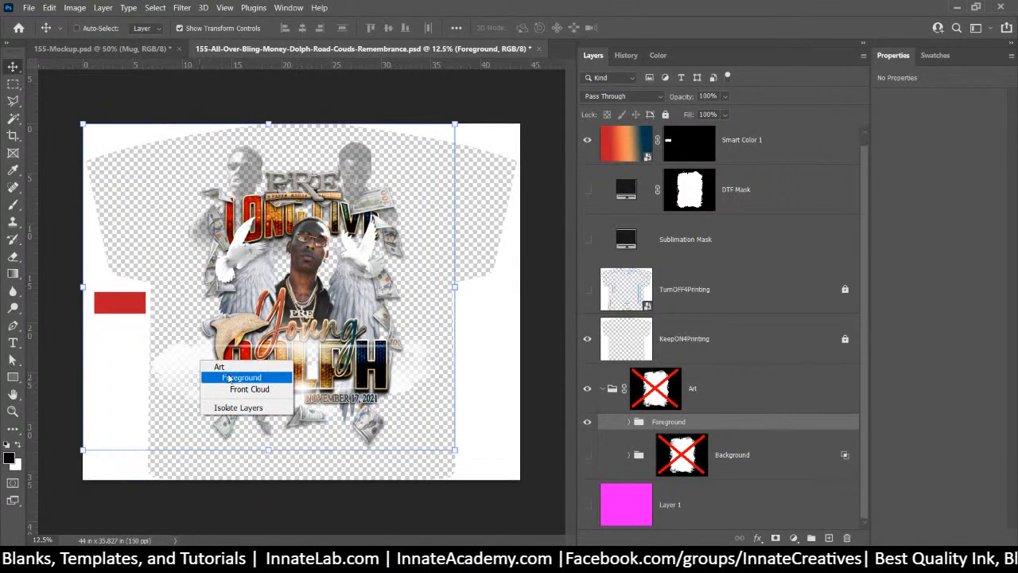
click(247, 389)
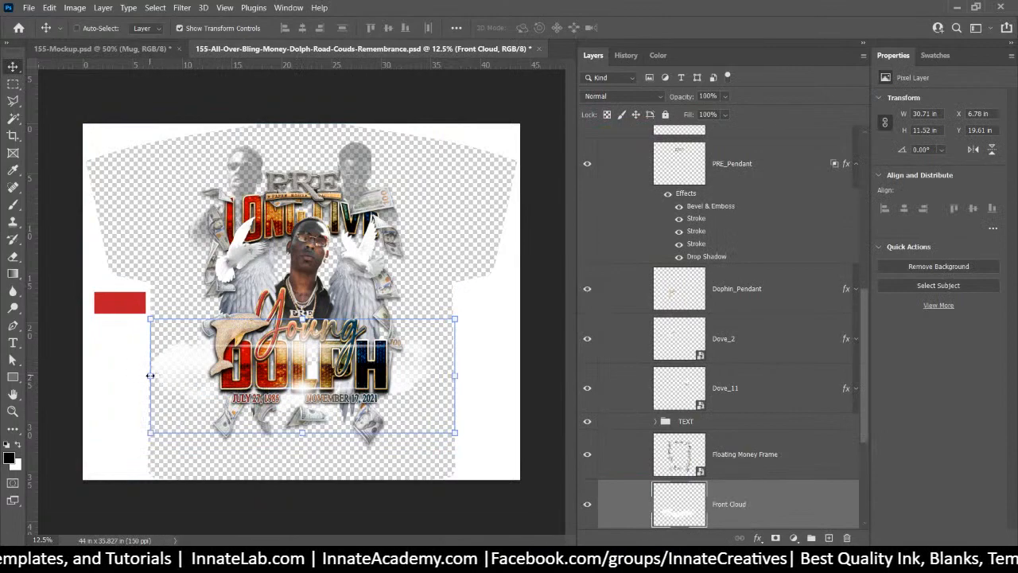
drag(150, 376, 185, 377)
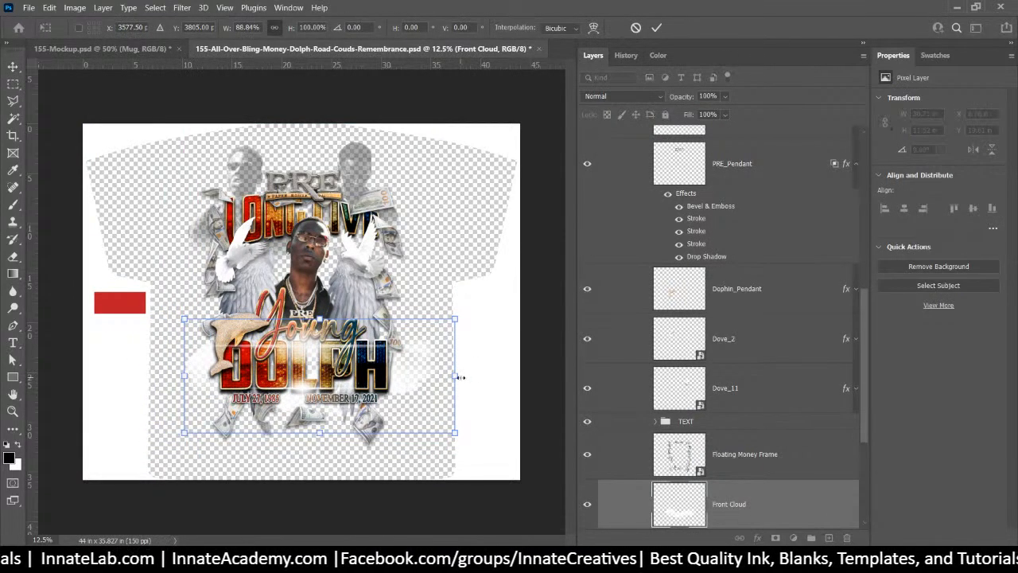
drag(457, 376, 427, 383)
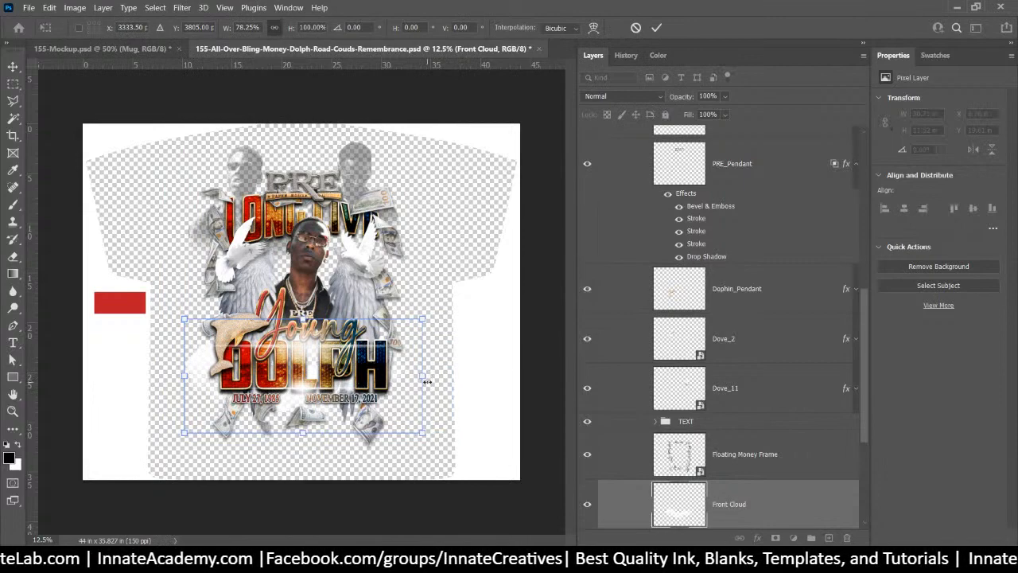
key(Return)
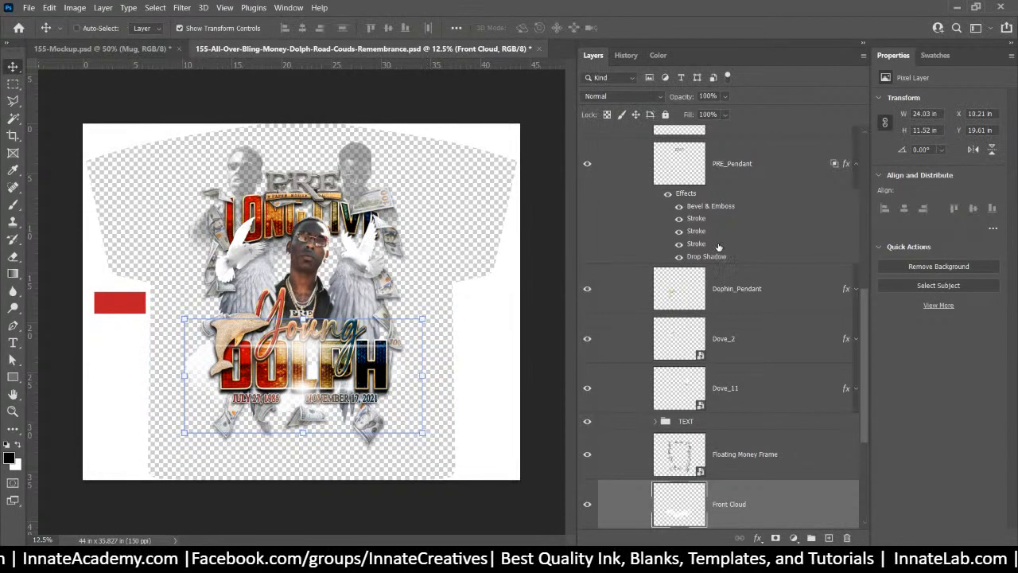
Step: Collapse the Foreground group and make the Background group visible again
scroll(728, 173, up, 5)
click(644, 329)
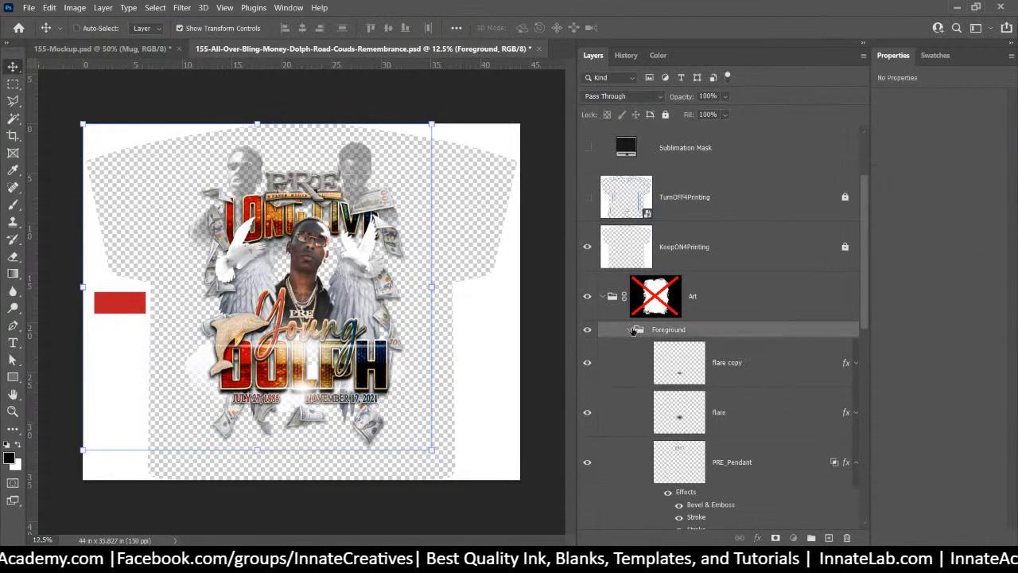
click(630, 329)
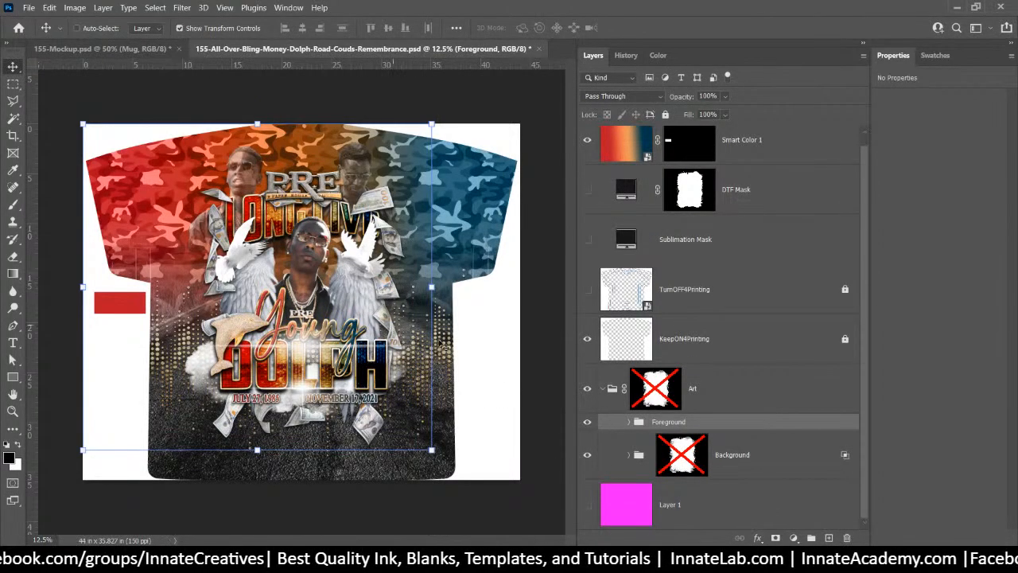
Step: Quick-export the Foreground group as a PNG named 3-Foreground.png in the 155-Export folder
right_click(690, 430)
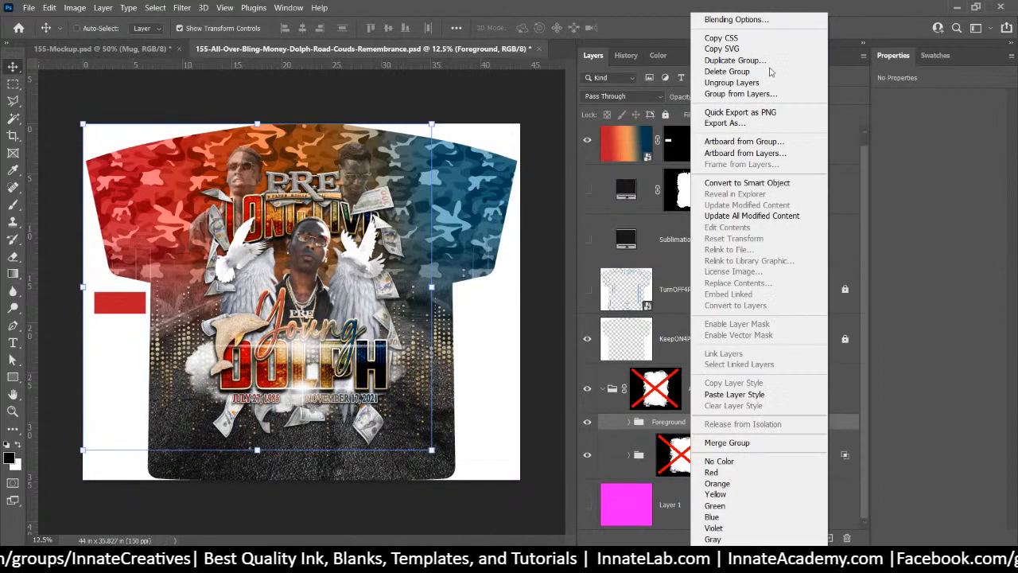
click(762, 113)
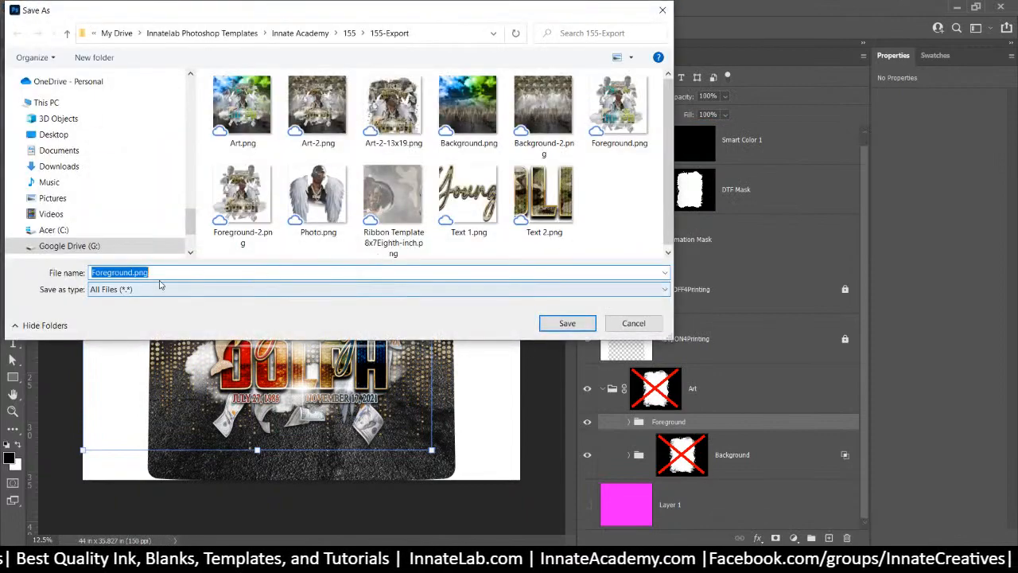
click(151, 274)
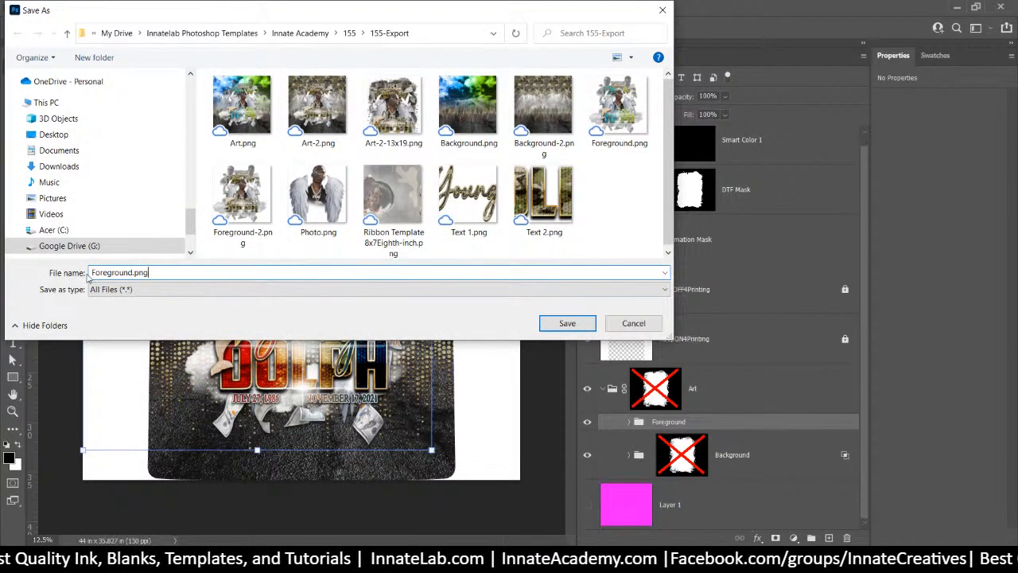
key(Home)
text(3-)
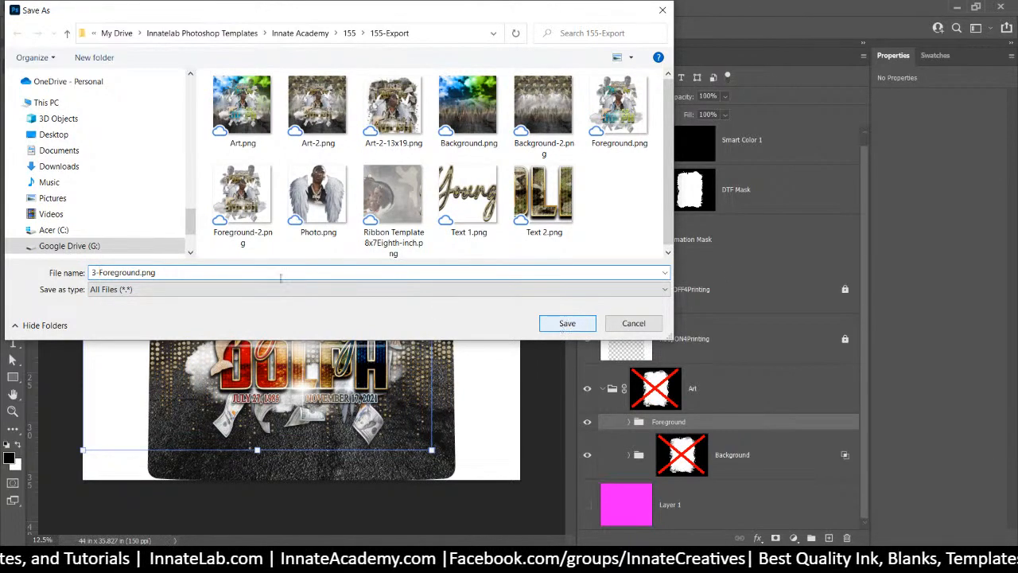
click(568, 324)
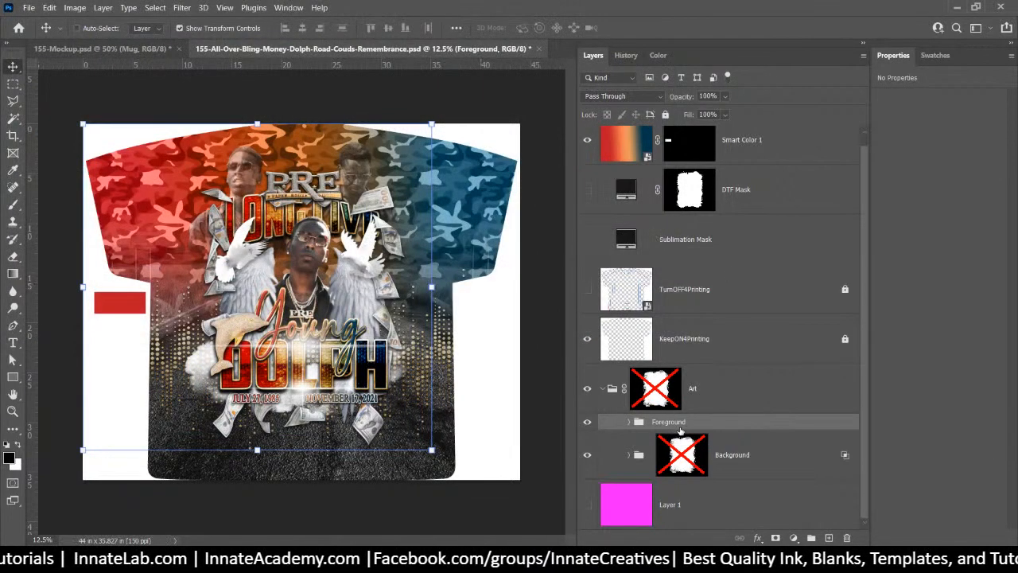
Step: Quick-export the Background group as a PNG named 3-Background.png in the 155-Export folder
click(726, 461)
right_click(738, 460)
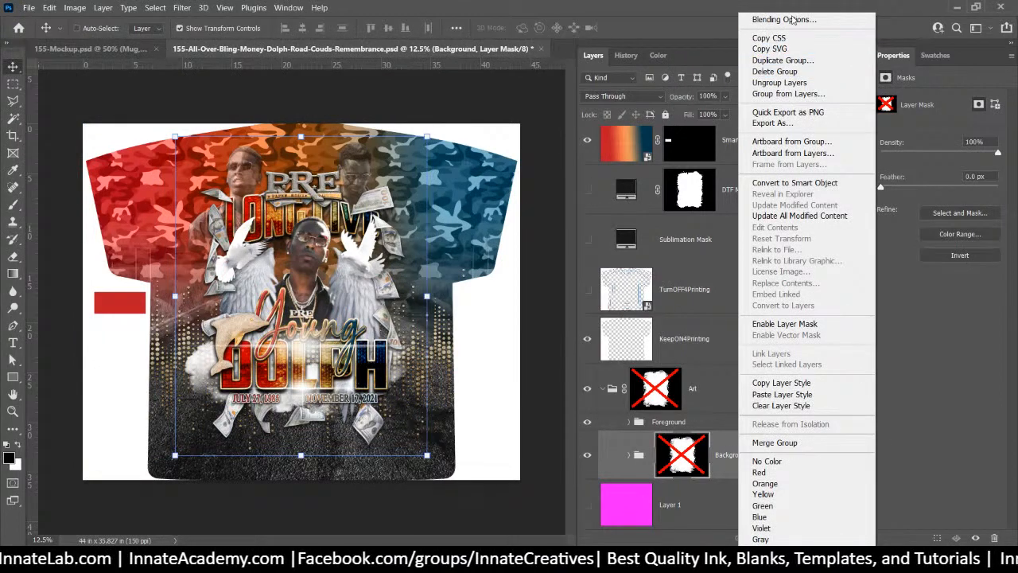
click(809, 114)
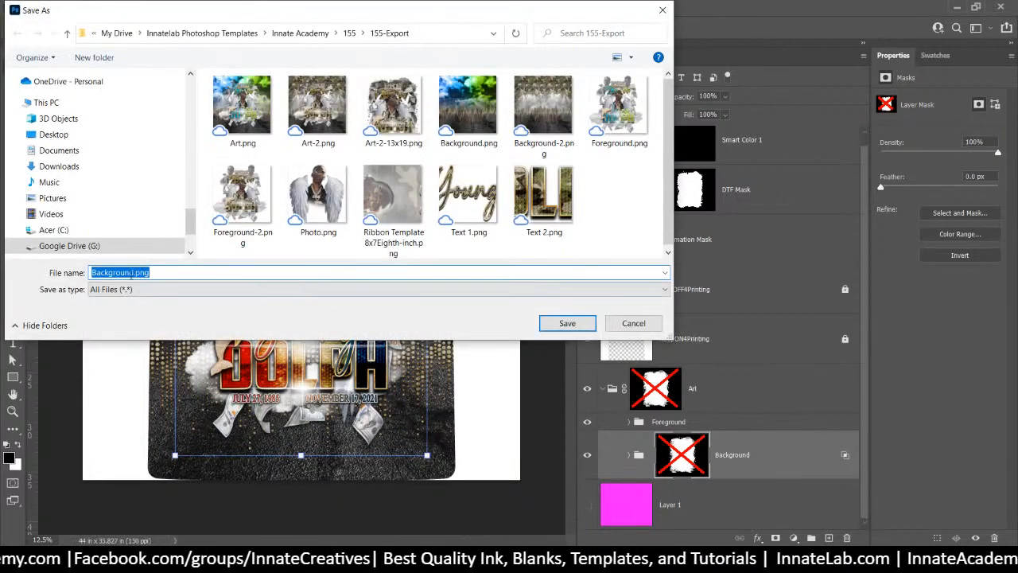
click(92, 272)
text(3-)
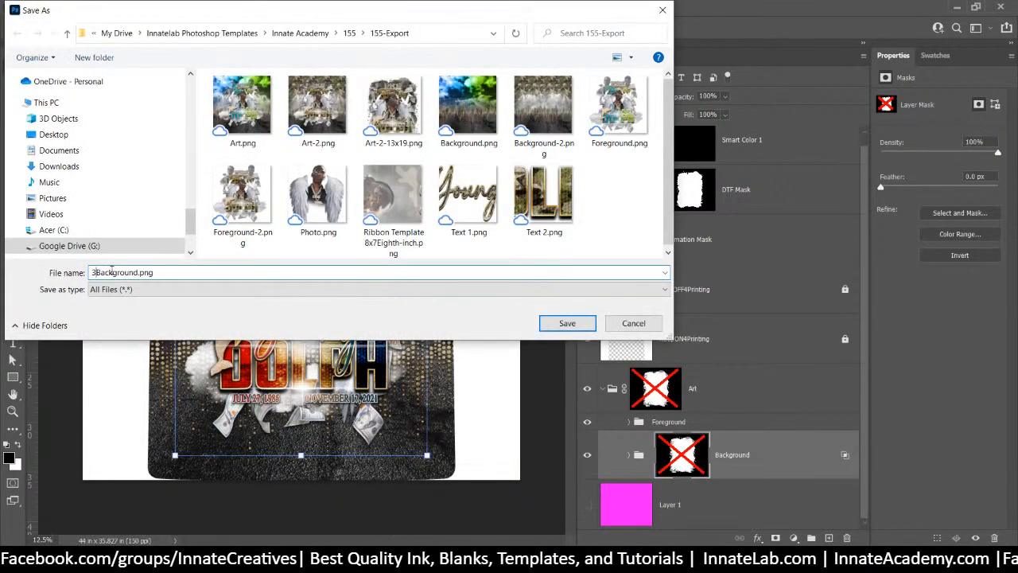
key(Return)
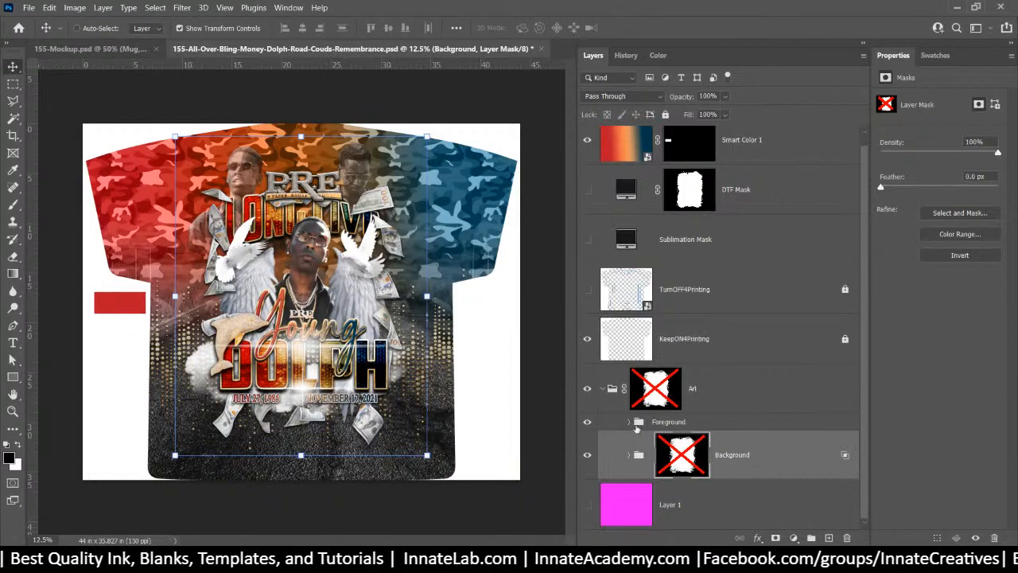
Step: Expand the Foreground group and select the Photo group containing the central portrait
click(628, 422)
scroll(629, 426, down, 3)
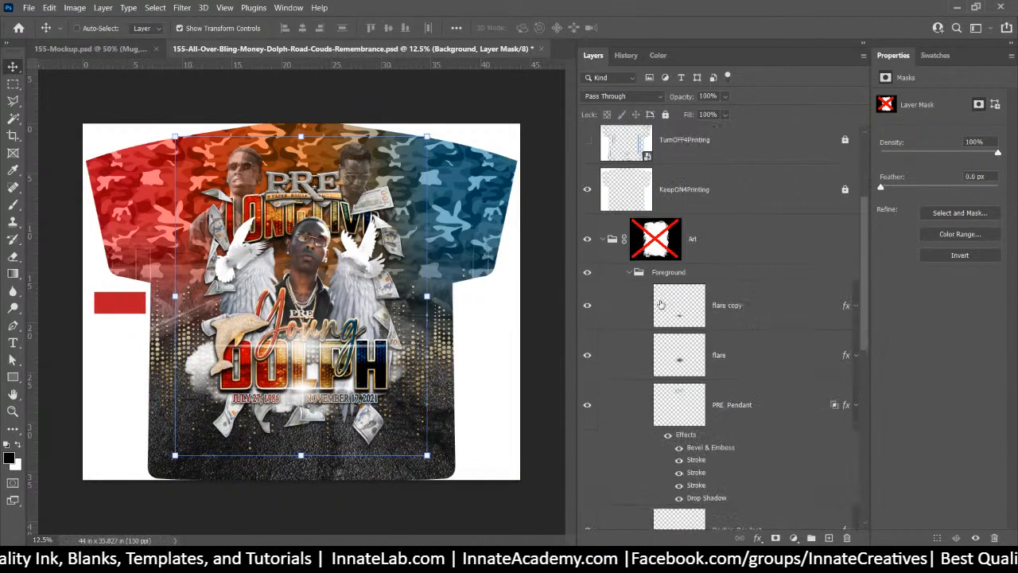
scroll(661, 304, down, 1)
scroll(665, 294, down, 1)
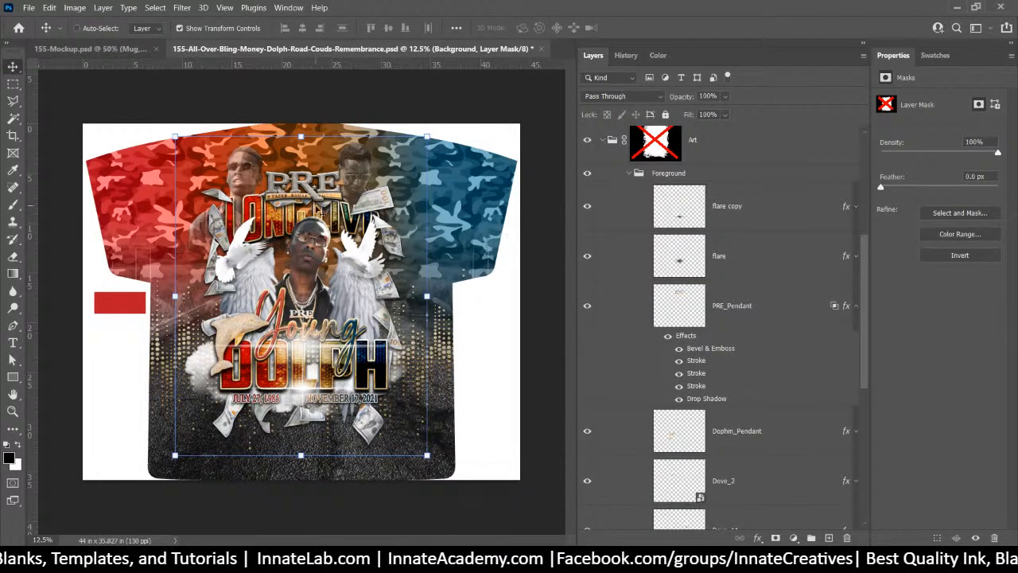
right_click(317, 263)
click(347, 290)
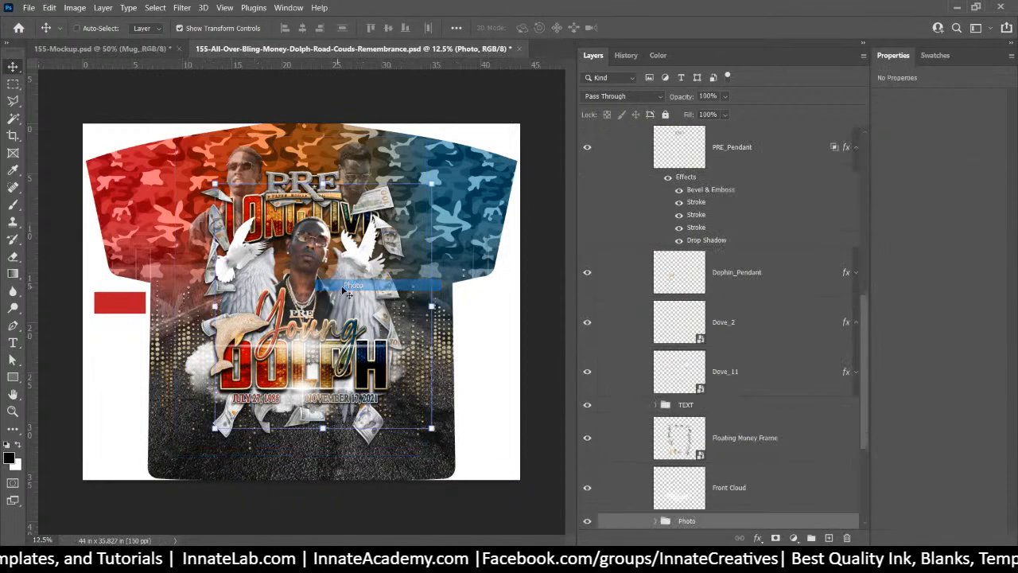
Step: Quick-export the Photo group as a PNG named 3-Photo.png in the 155-Export folder
scroll(711, 429, down, 2)
right_click(712, 424)
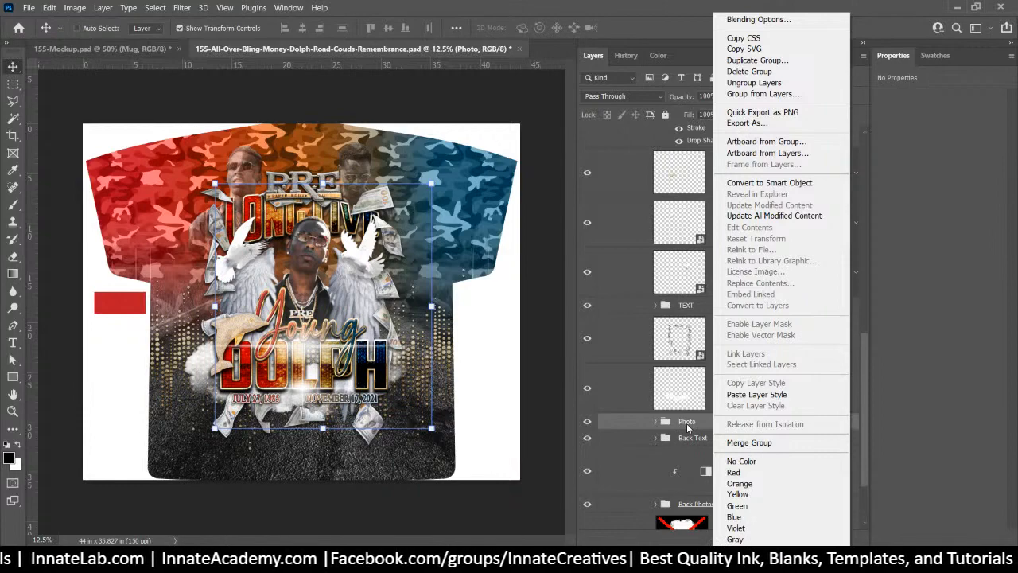
click(783, 111)
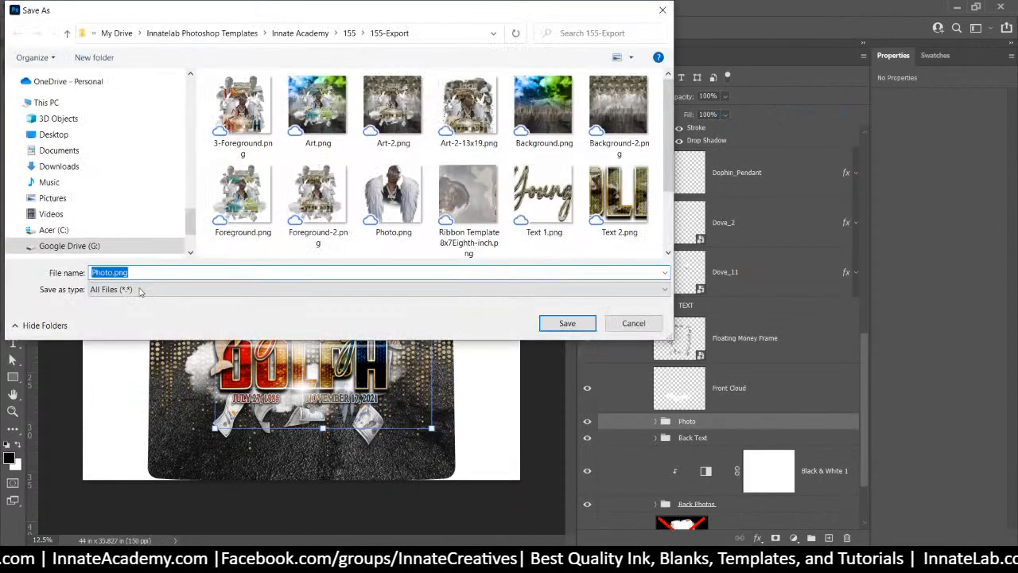
click(94, 273)
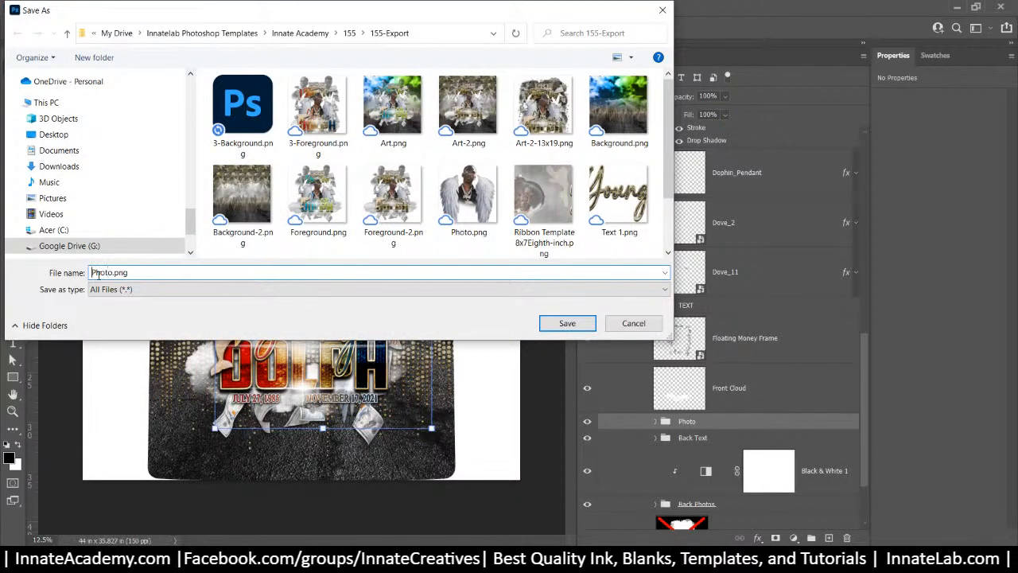
text(3-)
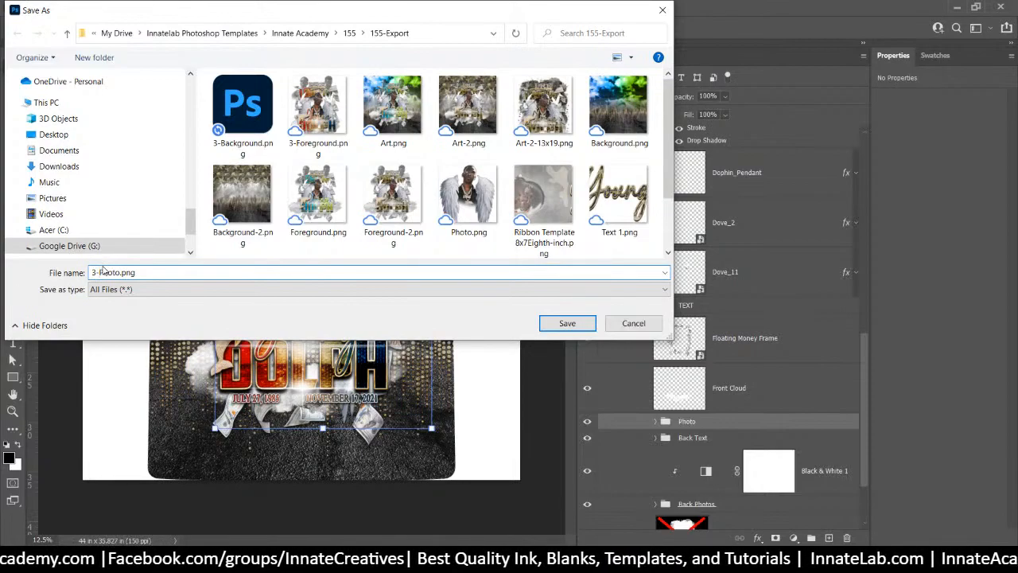
key(Return)
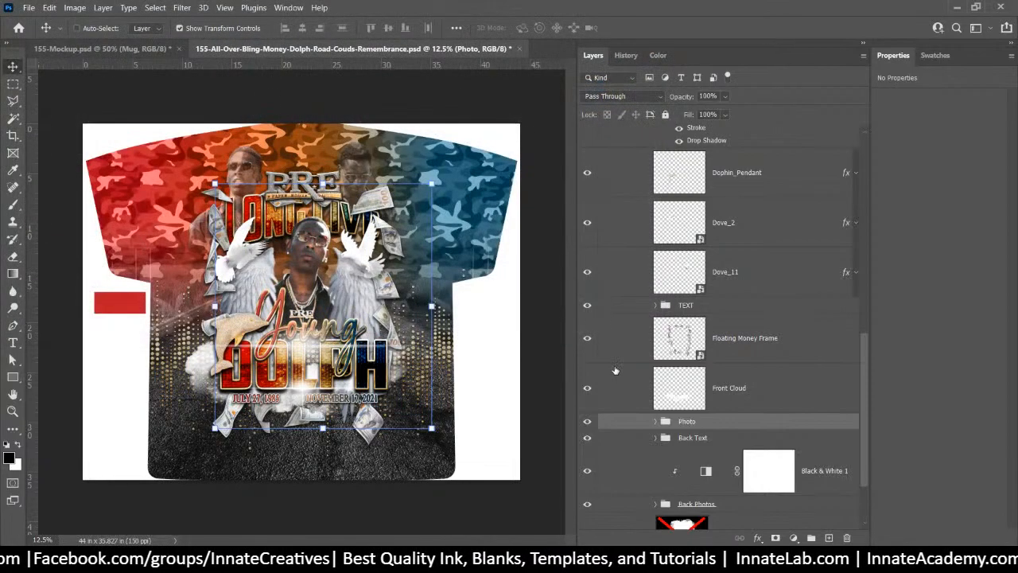
Step: Select the Text 1 group behind the "Young" lettering and expand both the TEXT group and Text 1
scroll(651, 334, up, 10)
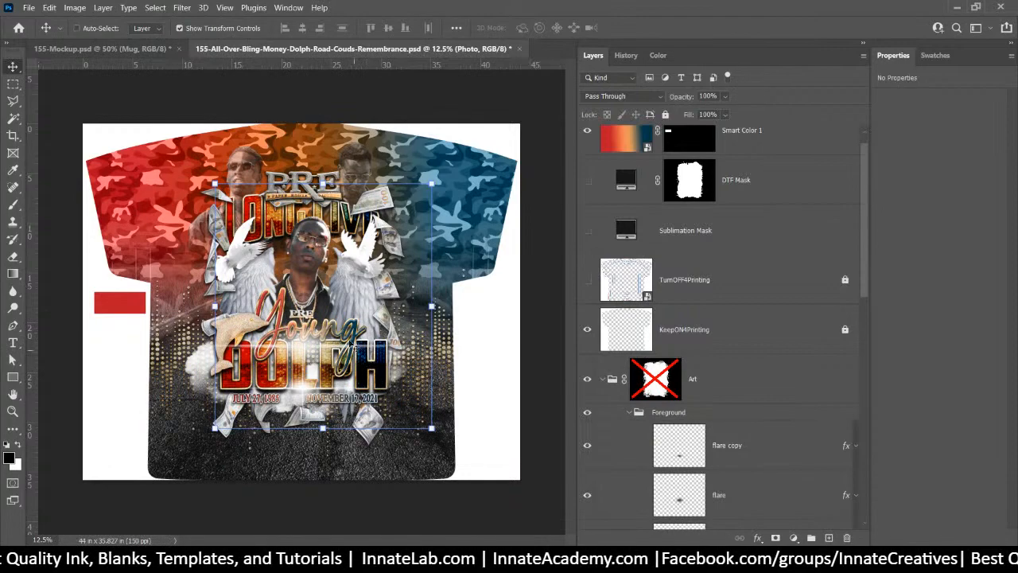
right_click(324, 334)
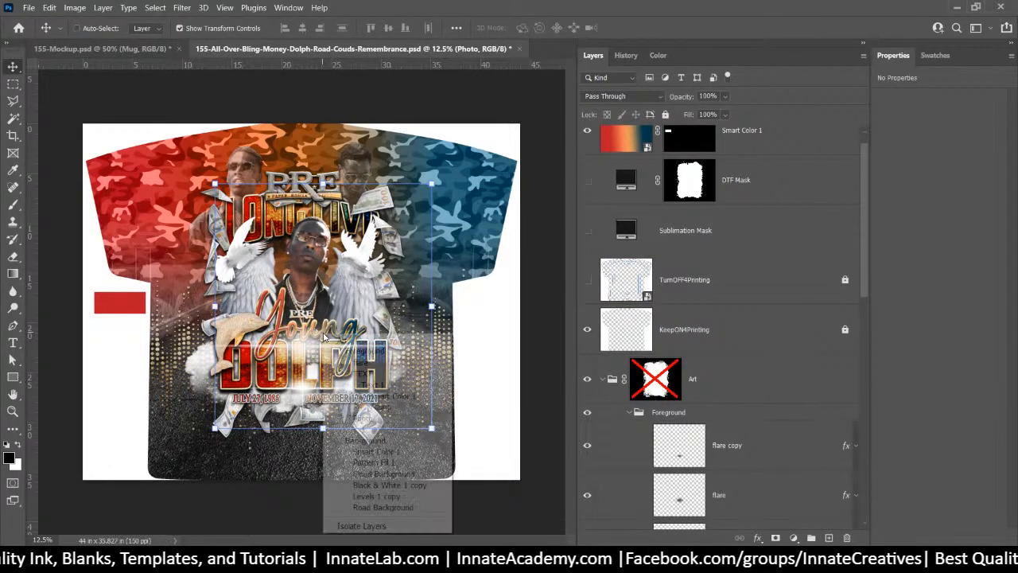
click(370, 385)
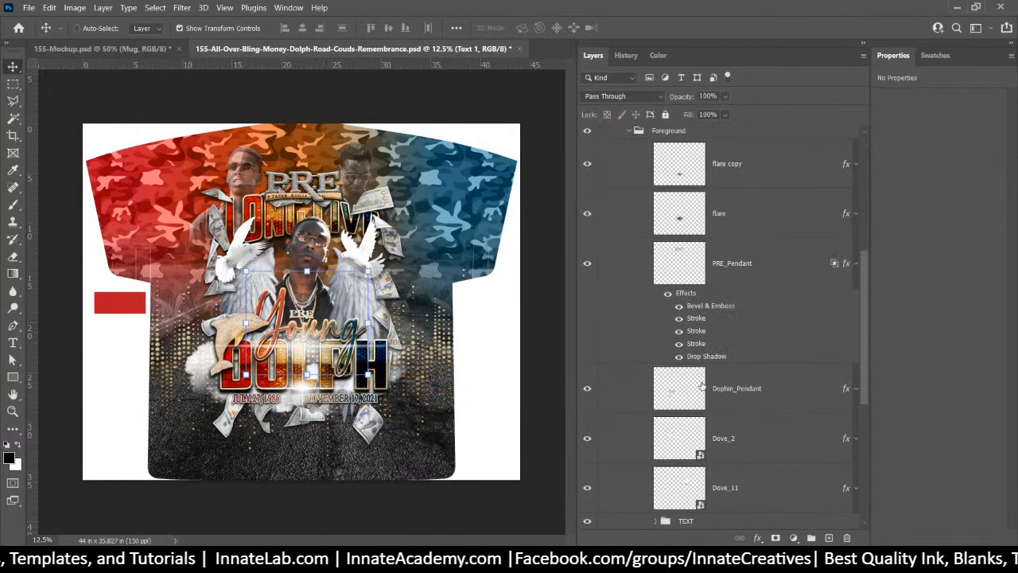
scroll(702, 386, down, 6)
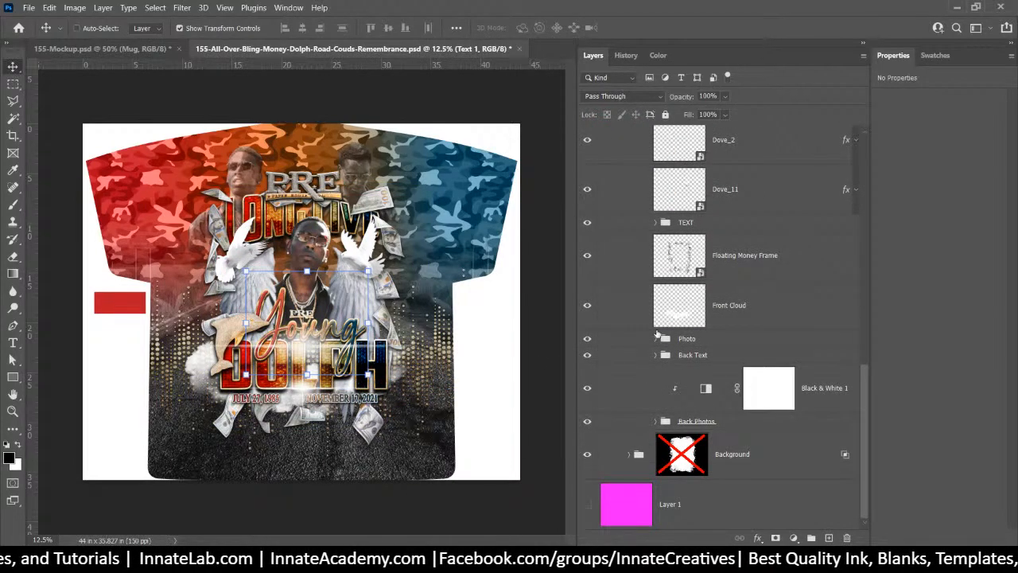
scroll(657, 335, up, 1)
click(655, 273)
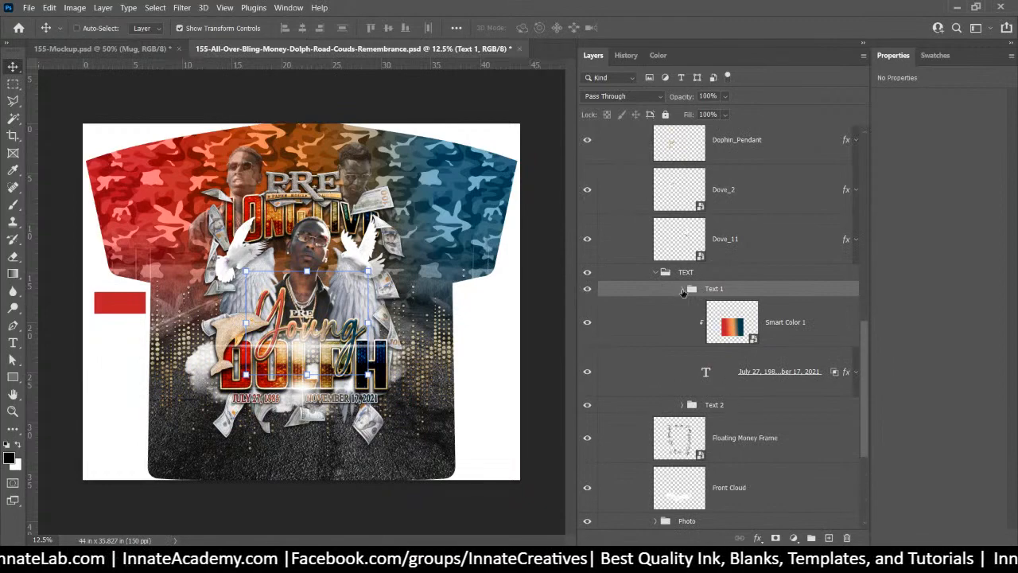
click(682, 291)
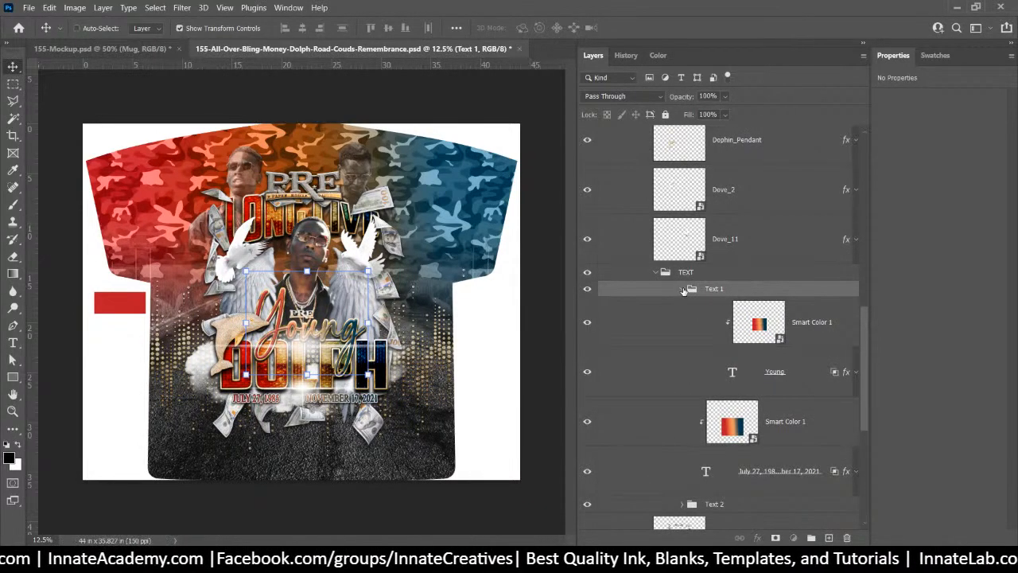
Step: Collapse the Text 1 group and quick-export it as a PNG named 3-Text 1.png in the 155-Export folder
click(681, 289)
right_click(741, 293)
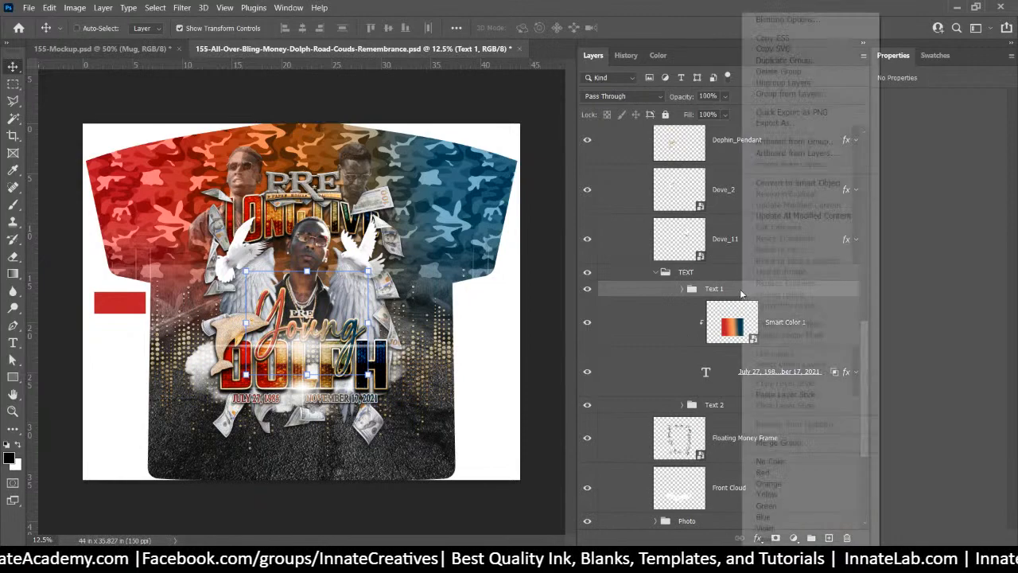
click(819, 112)
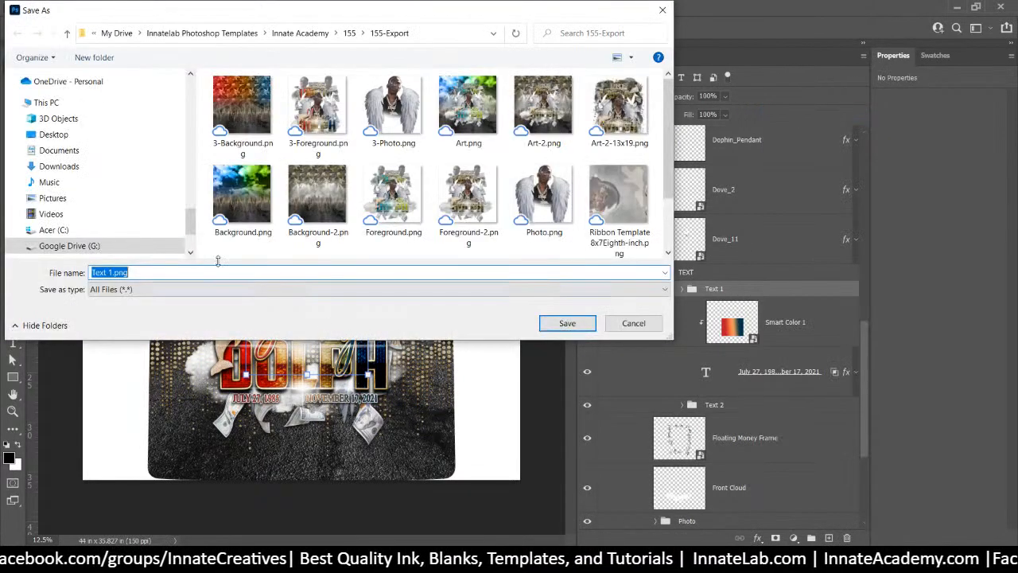
click(93, 273)
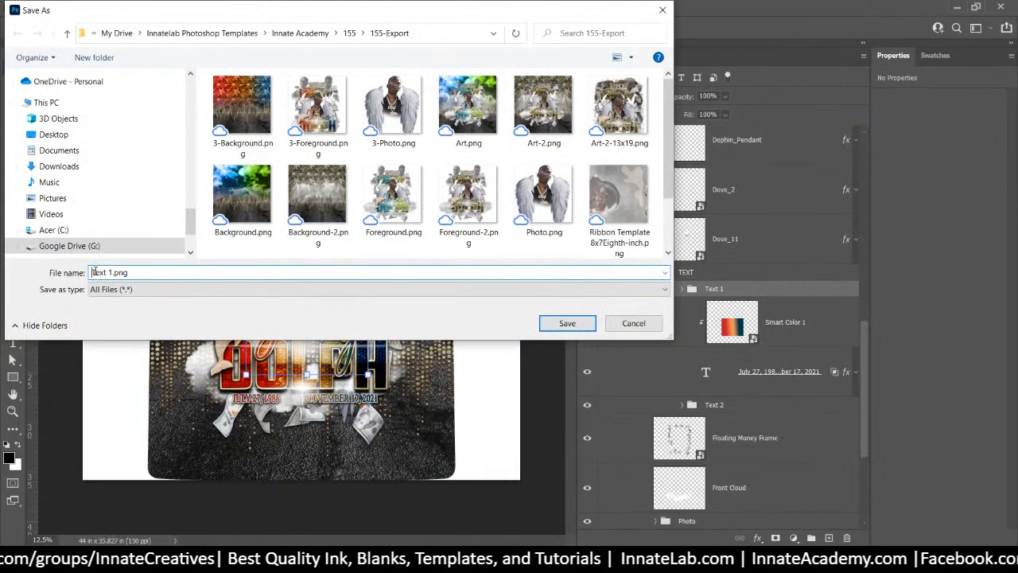
text(3-)
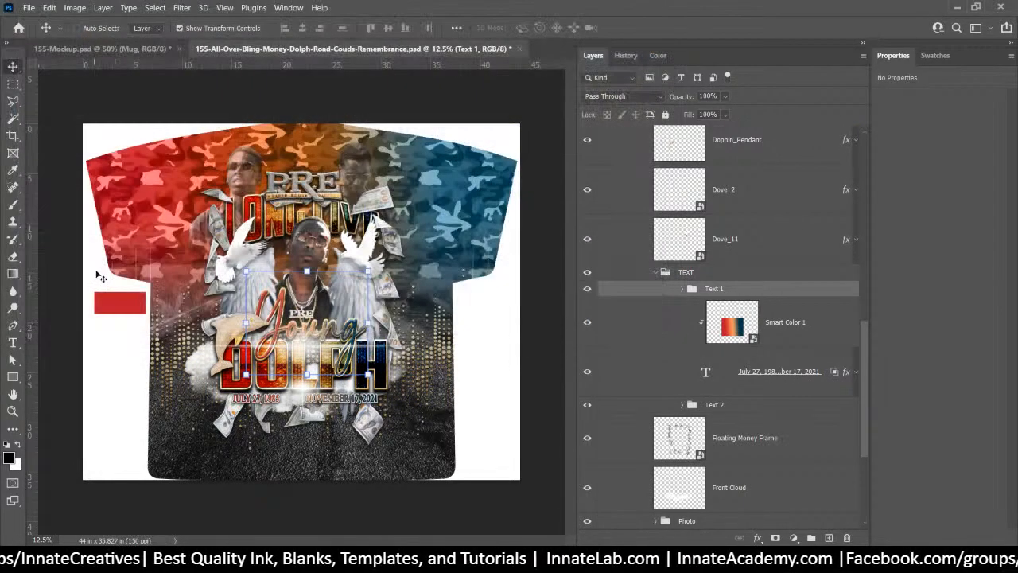
Step: Quick-export the Text 2 group as a PNG named 3-Text 2.png in the 155-Export folder
click(737, 411)
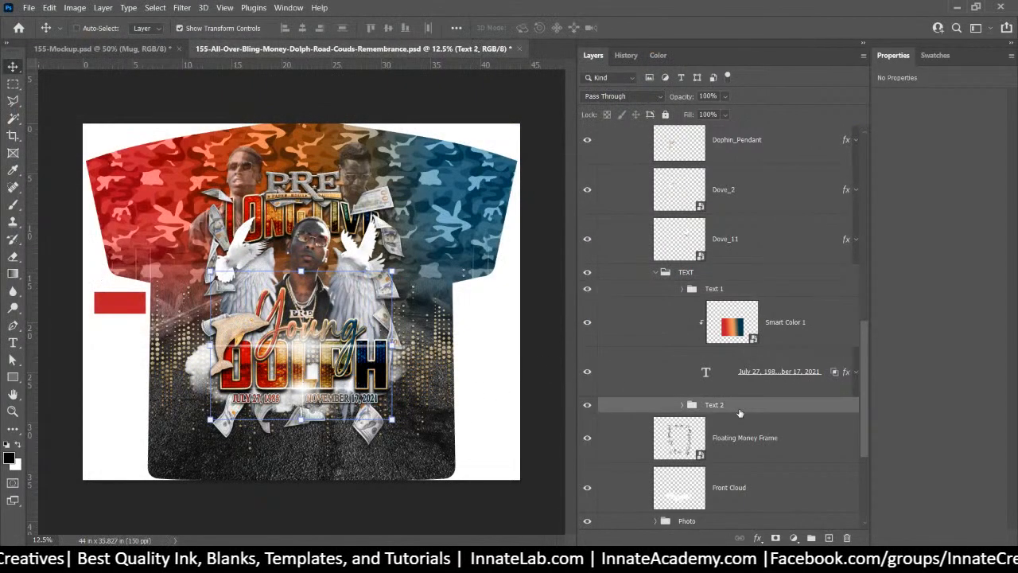
right_click(740, 412)
click(805, 116)
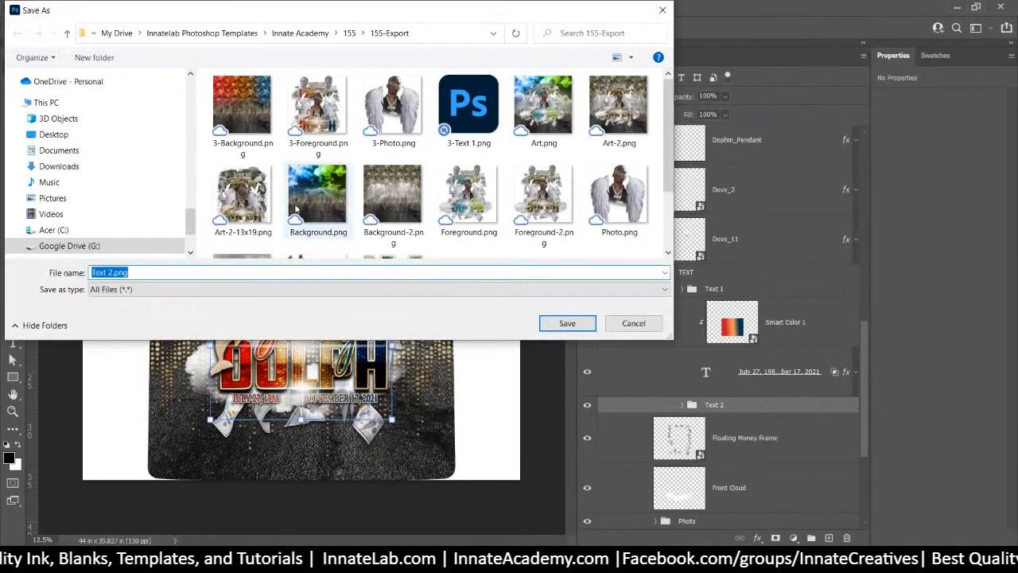
click(94, 272)
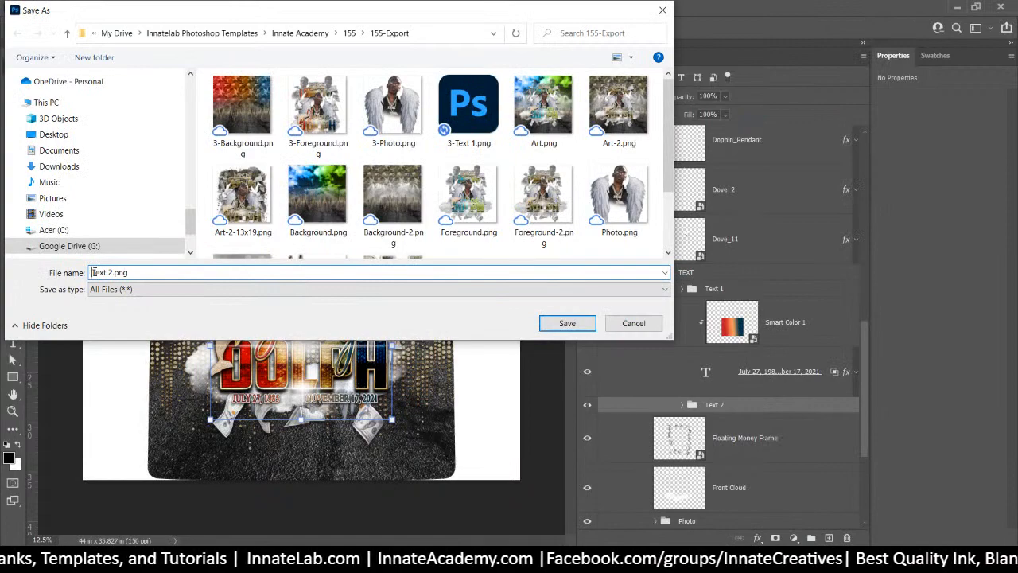
text(3-)
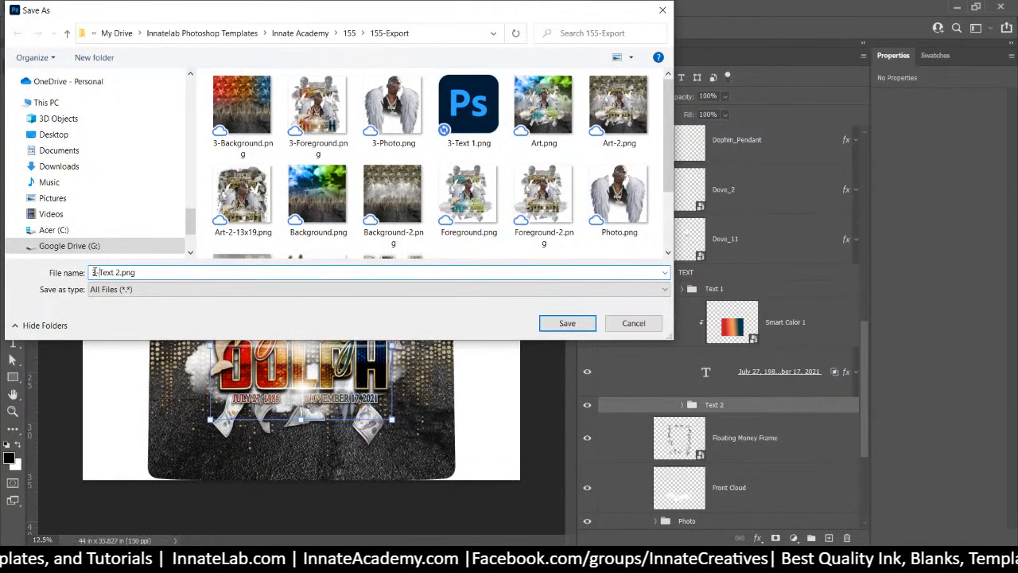
key(Return)
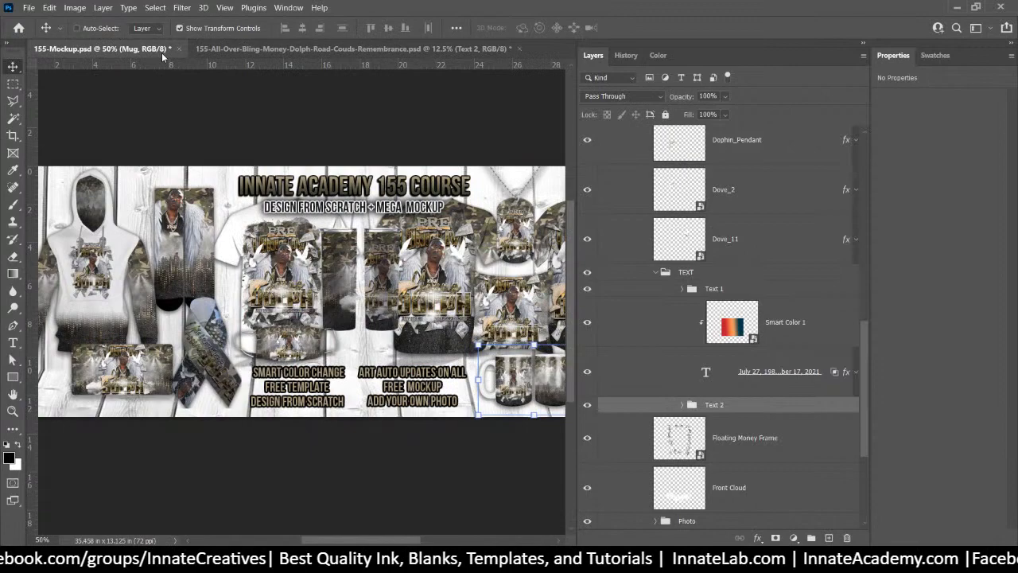
Step: Switch to the 155-Mockup.psd document and collapse its layer groups from Mug through Ribbon
click(164, 49)
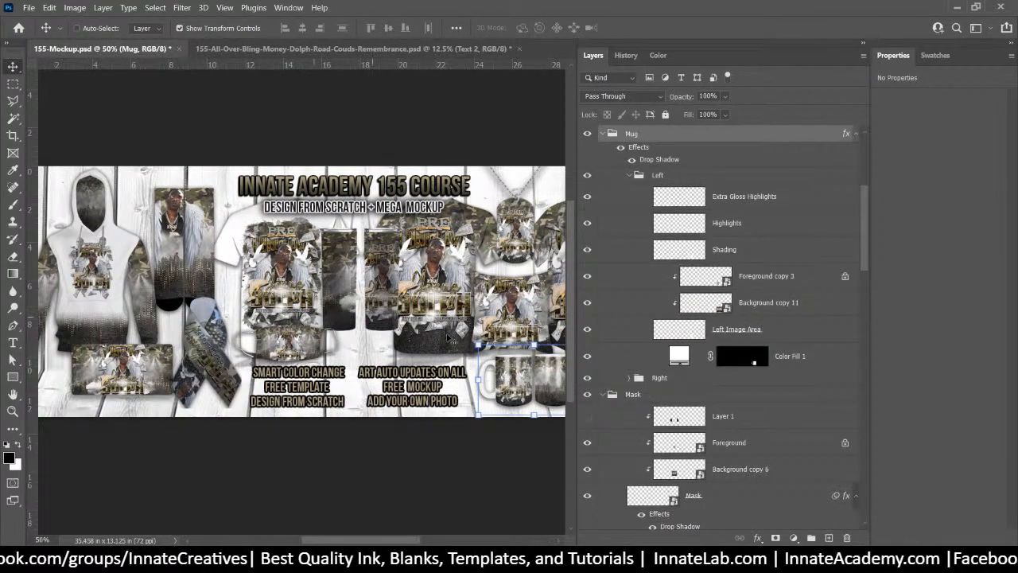
scroll(637, 276, up, 5)
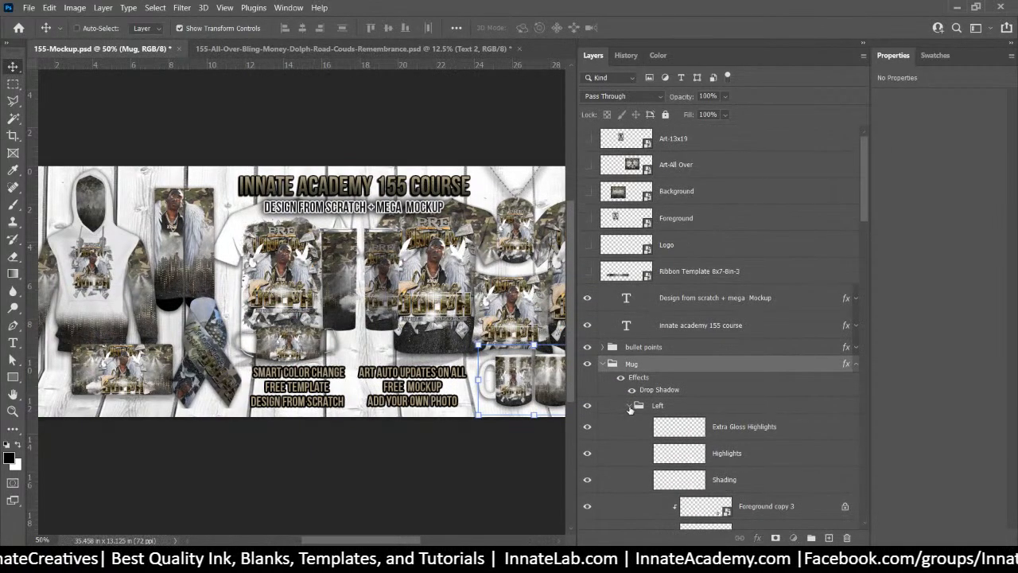
click(630, 406)
click(604, 364)
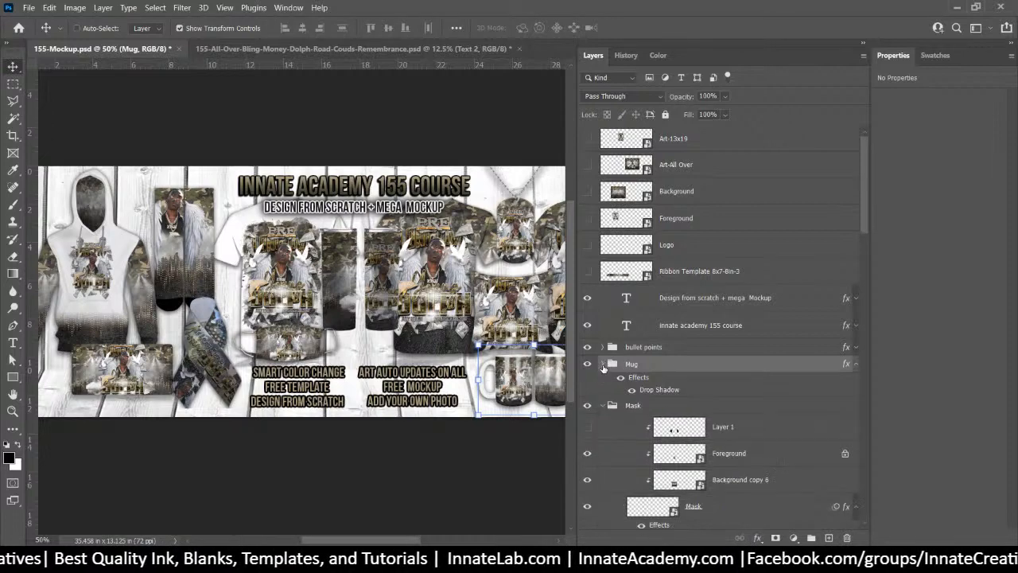
click(603, 405)
click(603, 423)
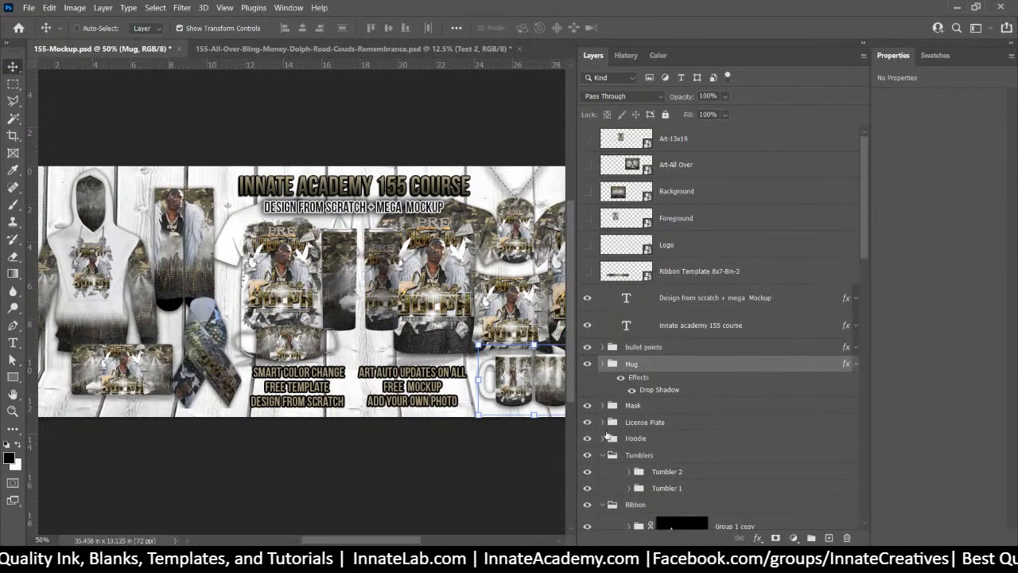
click(603, 455)
click(609, 472)
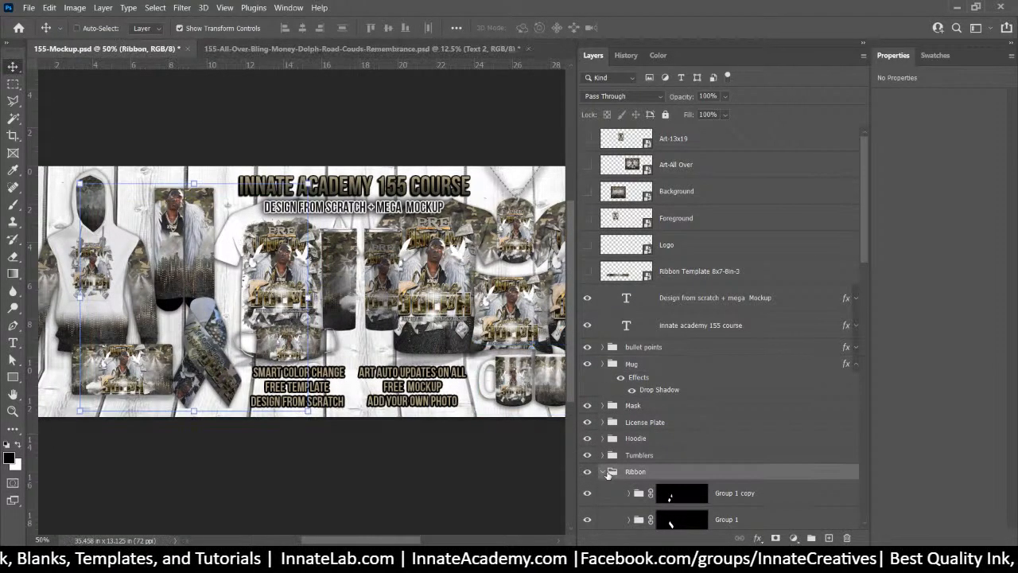
click(603, 472)
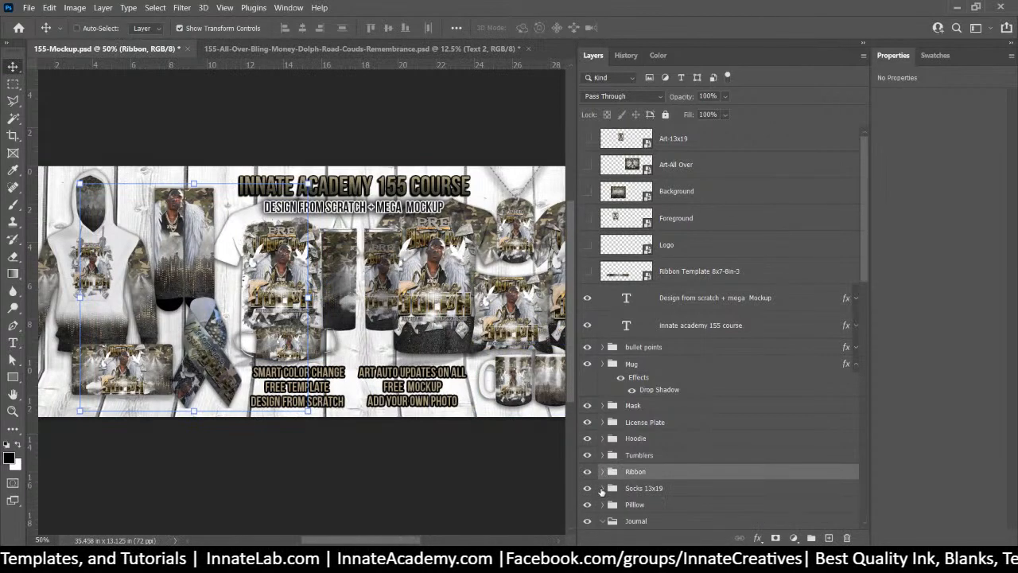
Step: Collapse the remaining mockup layer groups from Journal through Background
scroll(602, 491, down, 3)
click(603, 362)
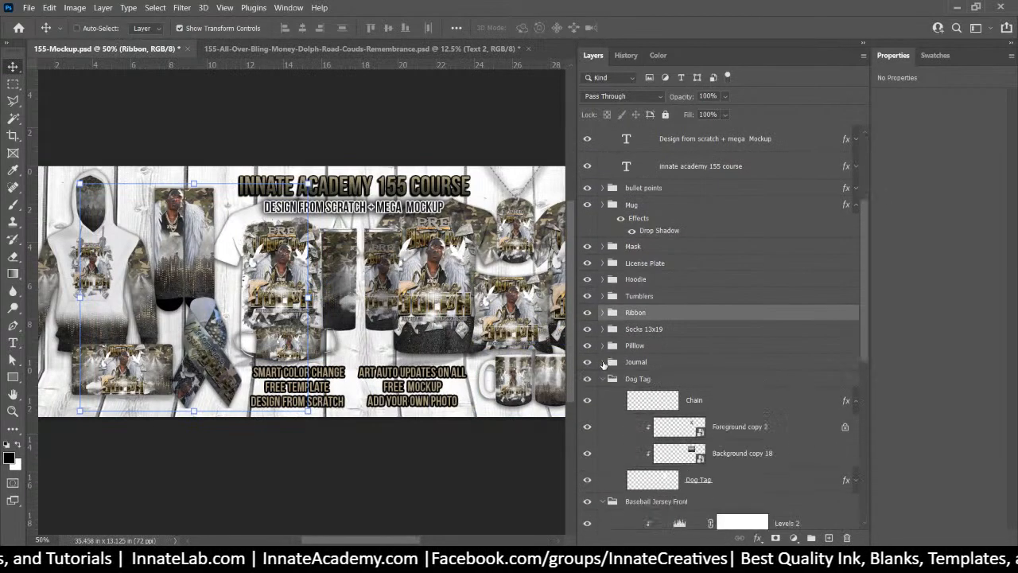
click(603, 379)
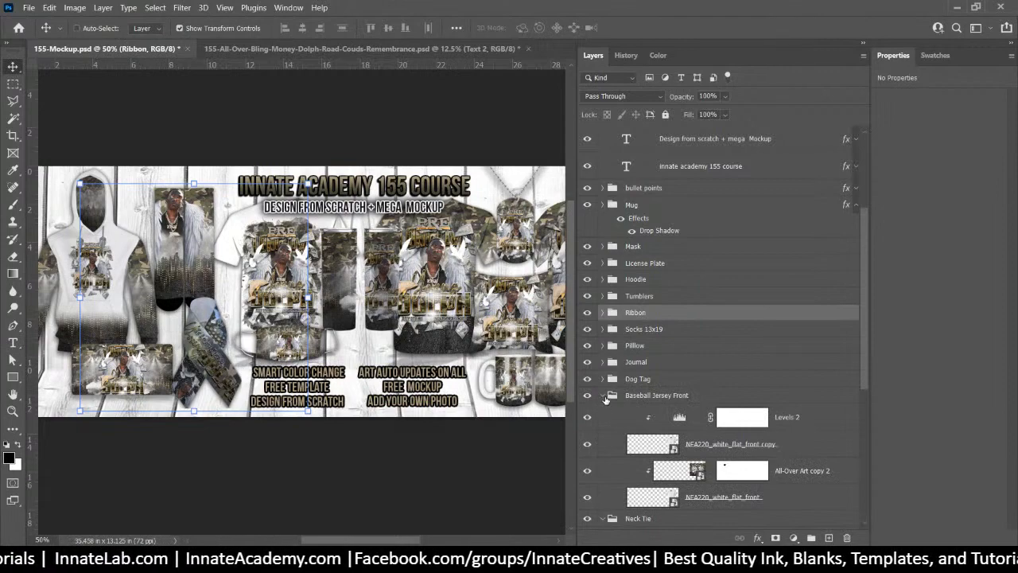
click(604, 396)
click(604, 412)
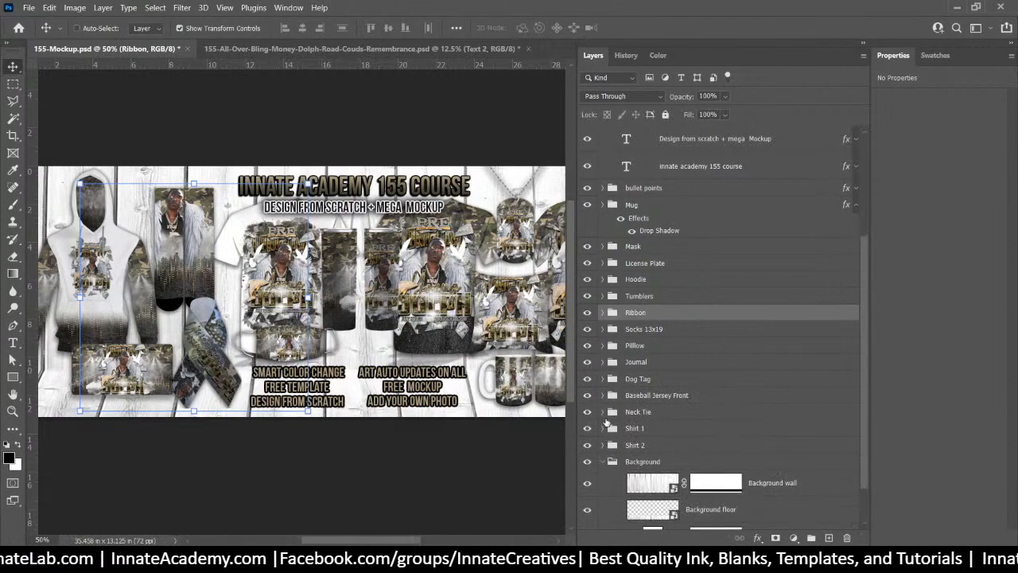
click(604, 462)
scroll(712, 335, up, 2)
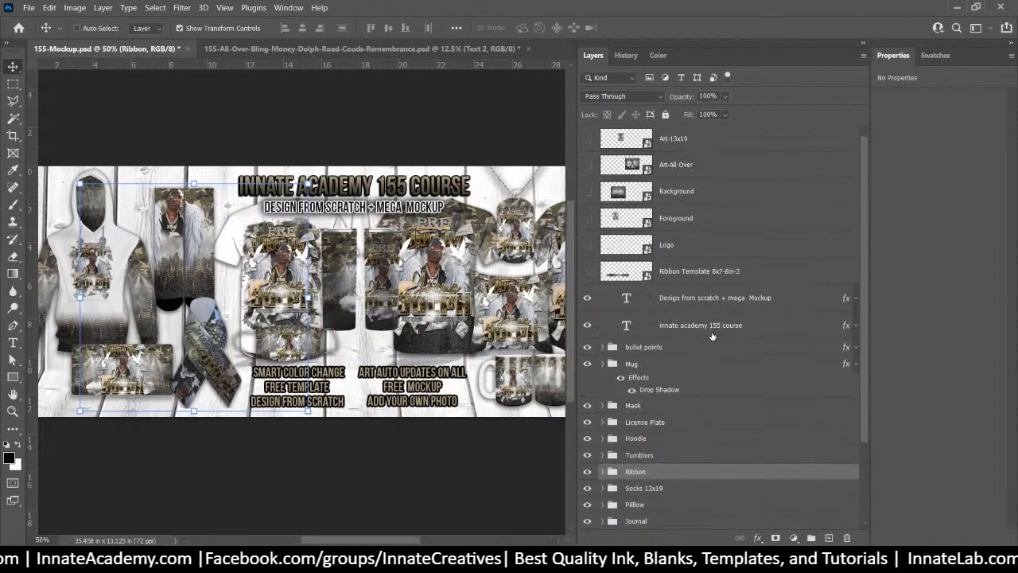
Step: Go through the mockup's hidden smart objects: Art-13x19, Art-All Over, Background, Foreground, Logo and Ribbon Template 8x7-8in-3
click(672, 147)
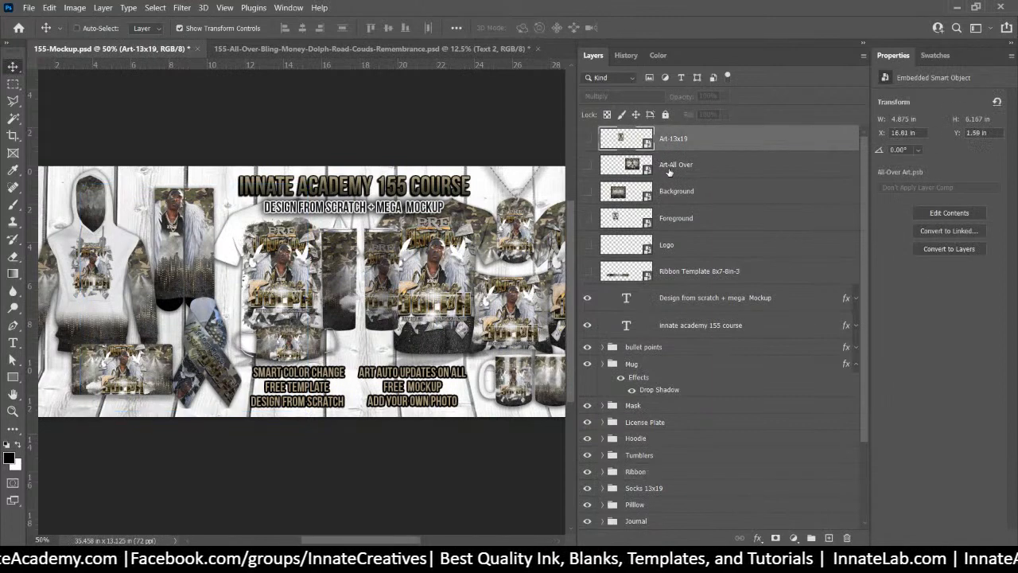
click(670, 168)
click(674, 194)
click(677, 218)
click(687, 244)
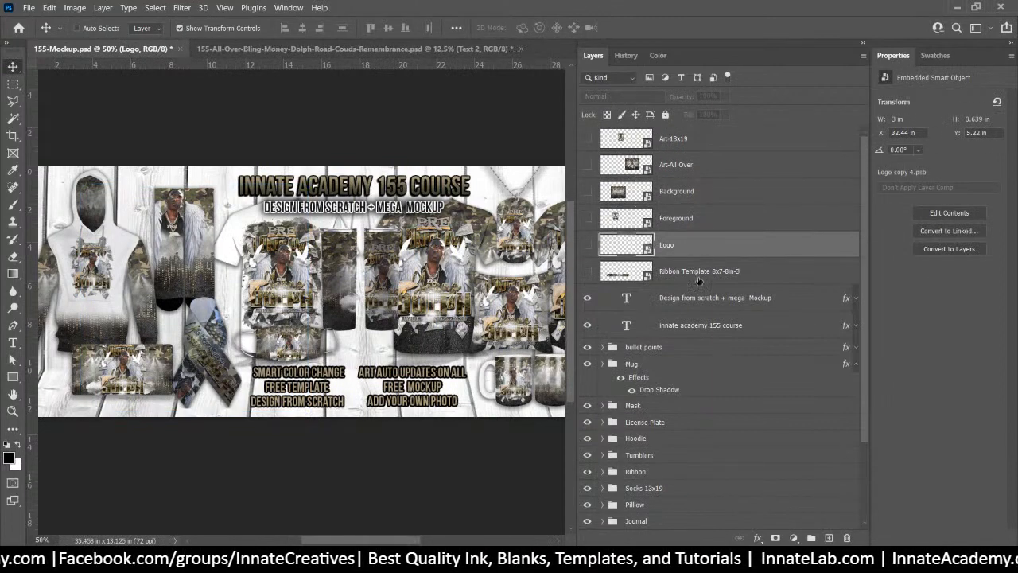
click(698, 275)
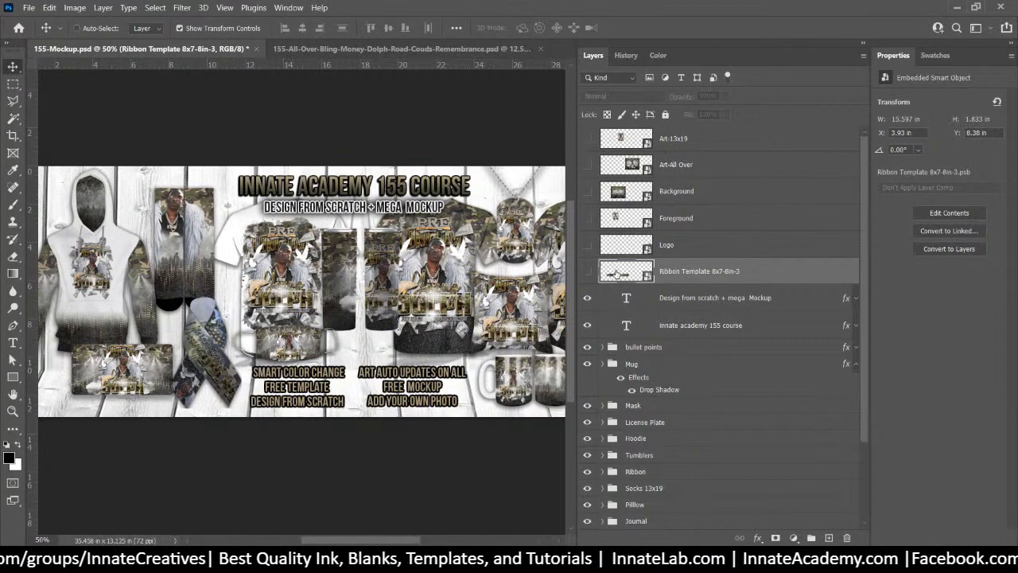
click(694, 143)
click(696, 163)
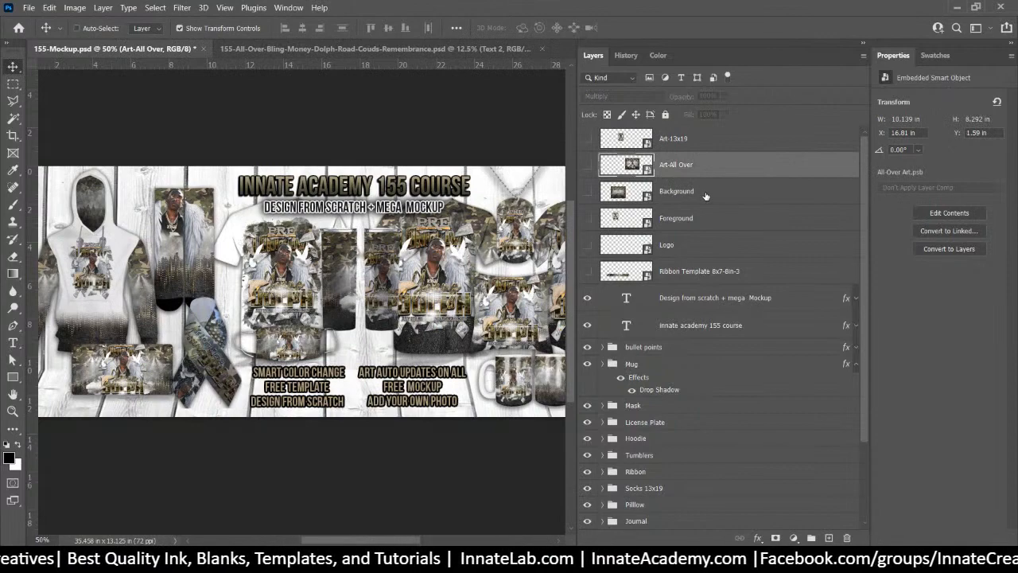
click(705, 195)
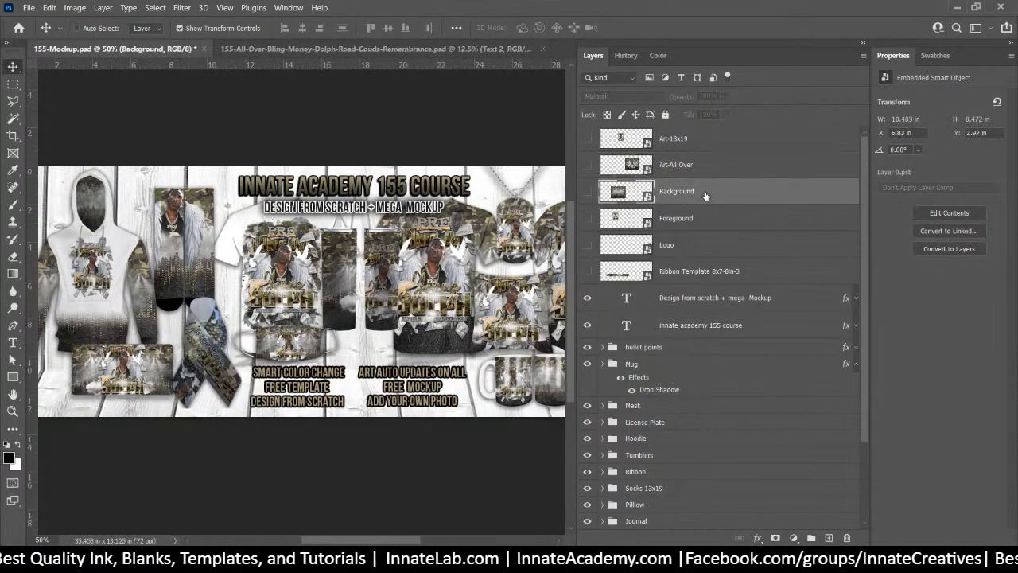
click(689, 213)
Step: Open the contents of the Art-13x19 smart object for a look and close them again
click(624, 144)
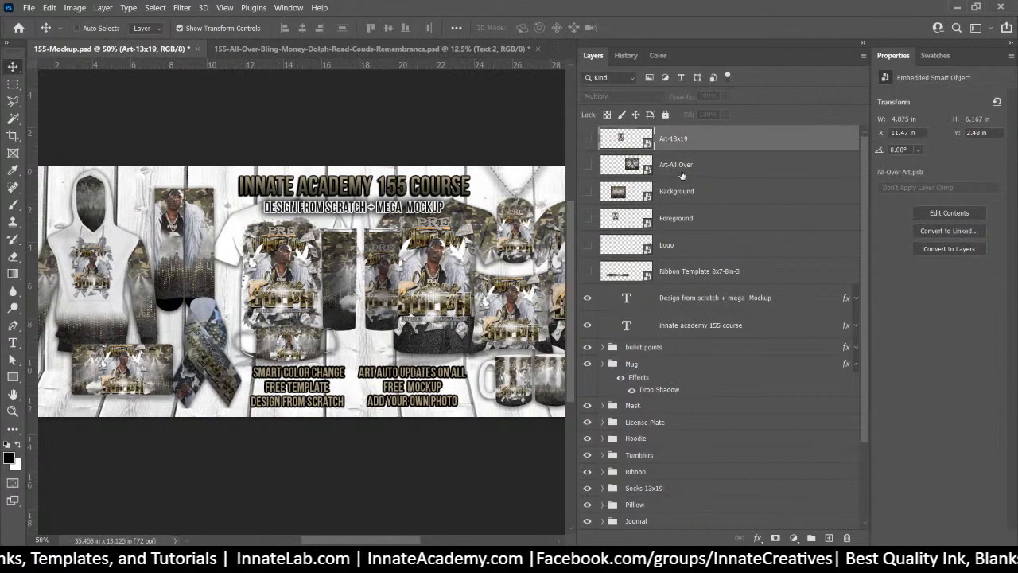
double_click(624, 141)
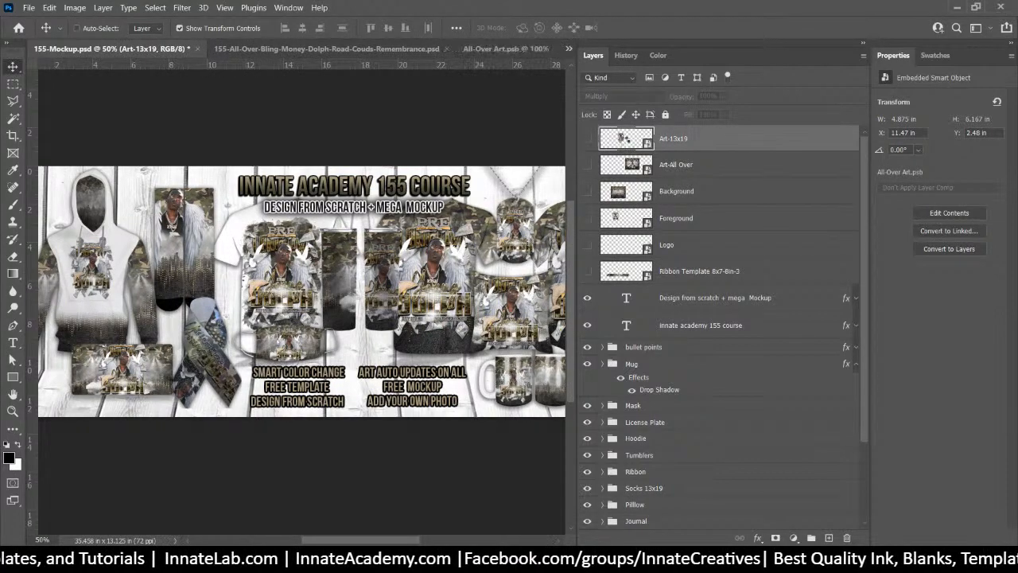
click(541, 50)
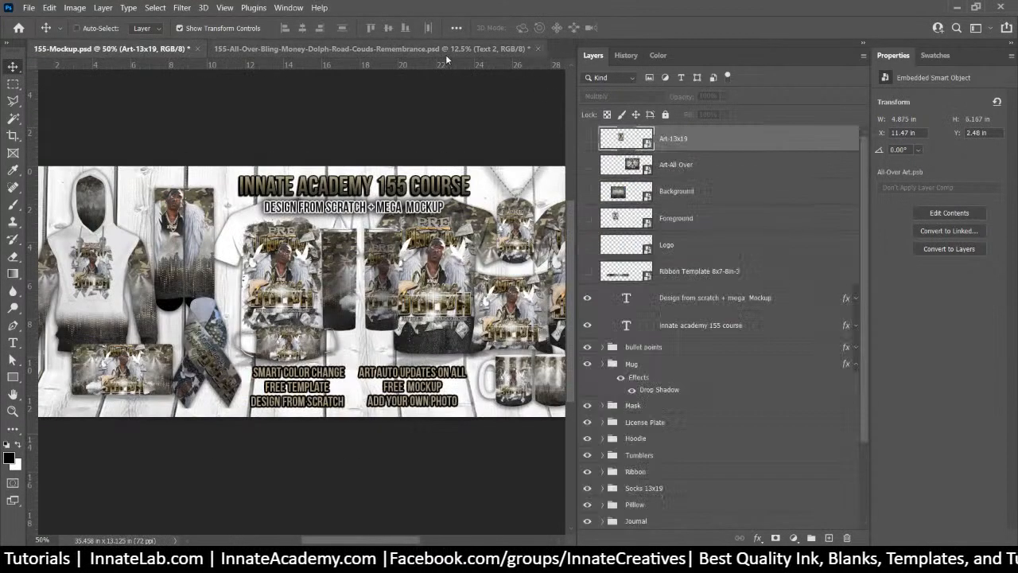
Step: Return to the shirt template document, collapse the Foreground group and enable the Art group's layer mask
click(261, 51)
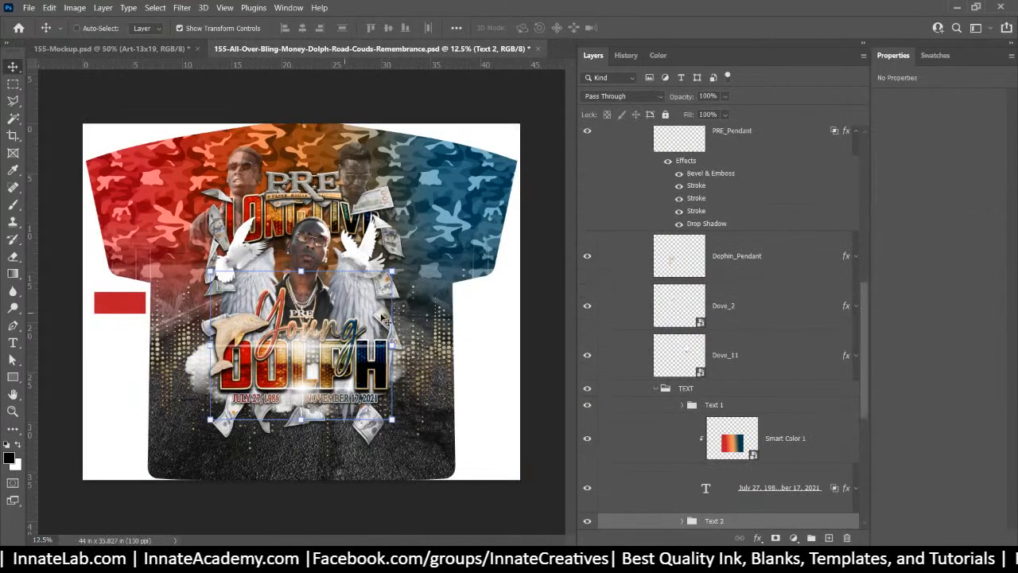
scroll(738, 343, up, 5)
scroll(738, 344, up, 2)
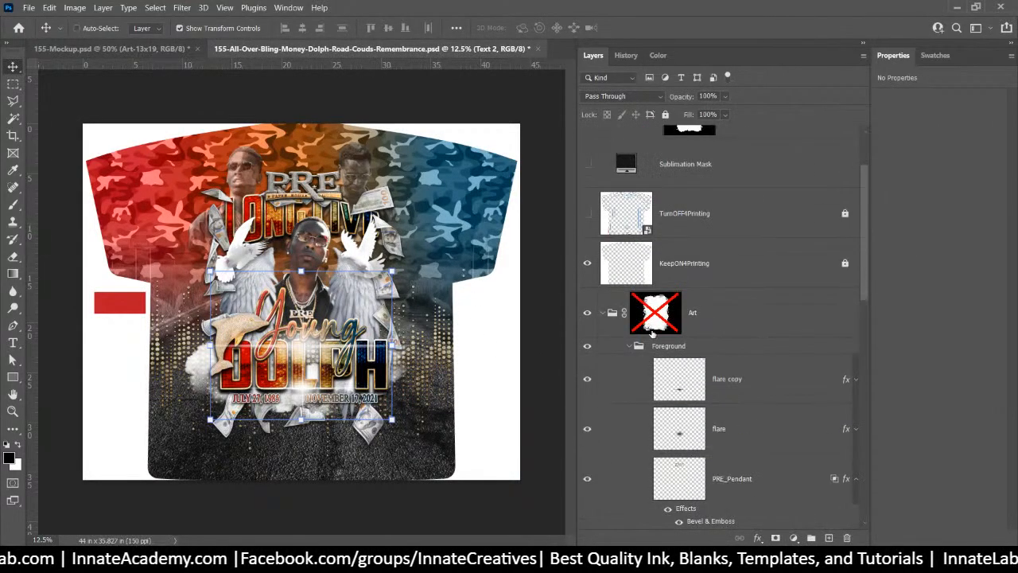
click(632, 351)
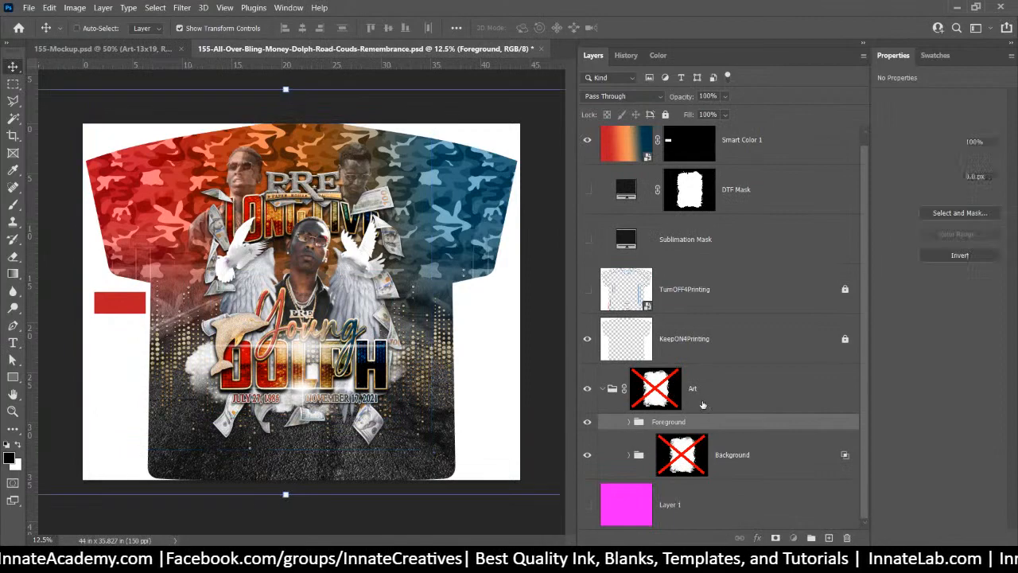
click(654, 389)
shift+click(655, 389)
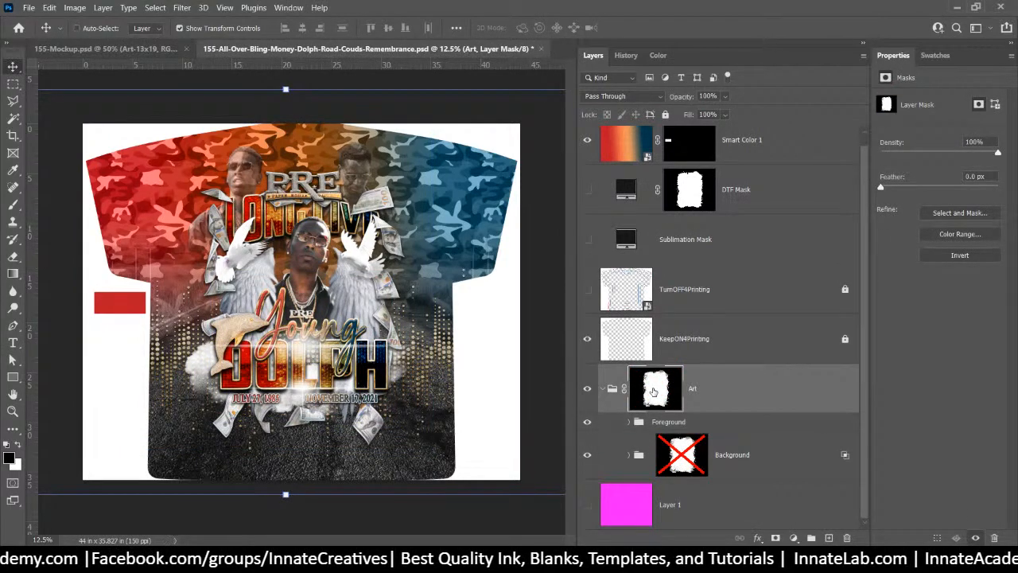
Step: Quick-export the masked Art group as a PNG named 3-Art-13x19.png in the 155-Export folder
right_click(712, 393)
click(765, 113)
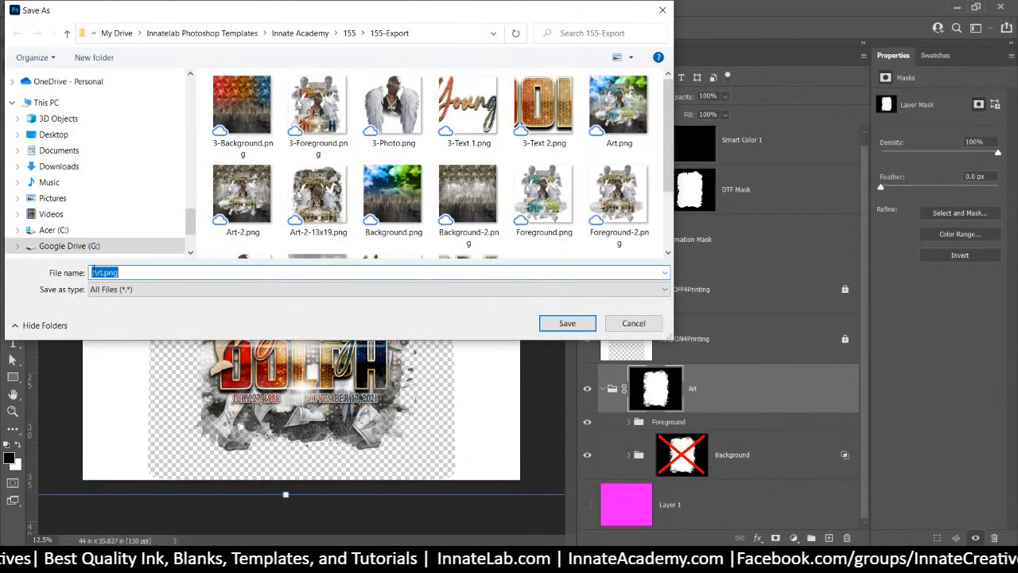
click(94, 272)
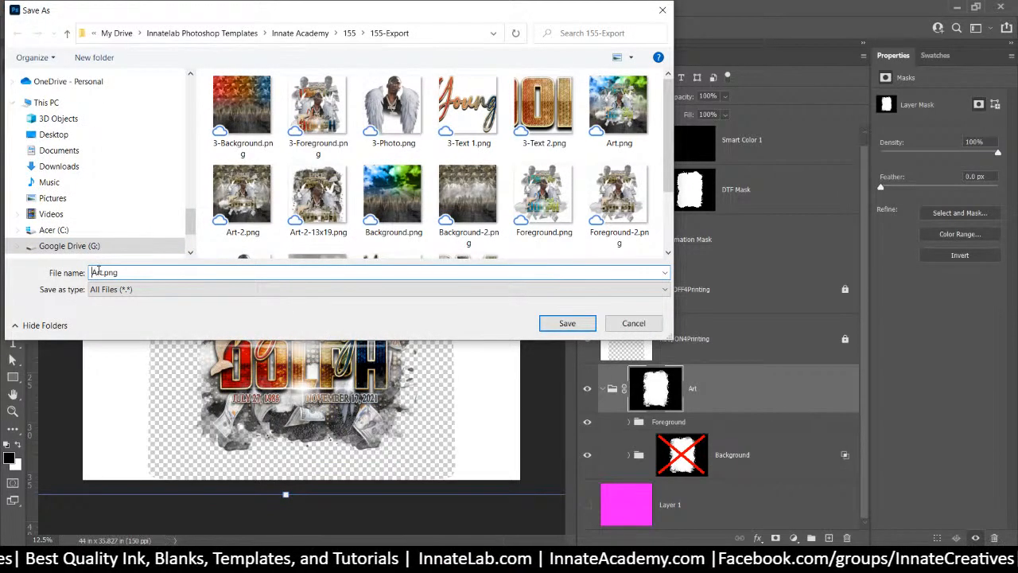
text(3-)
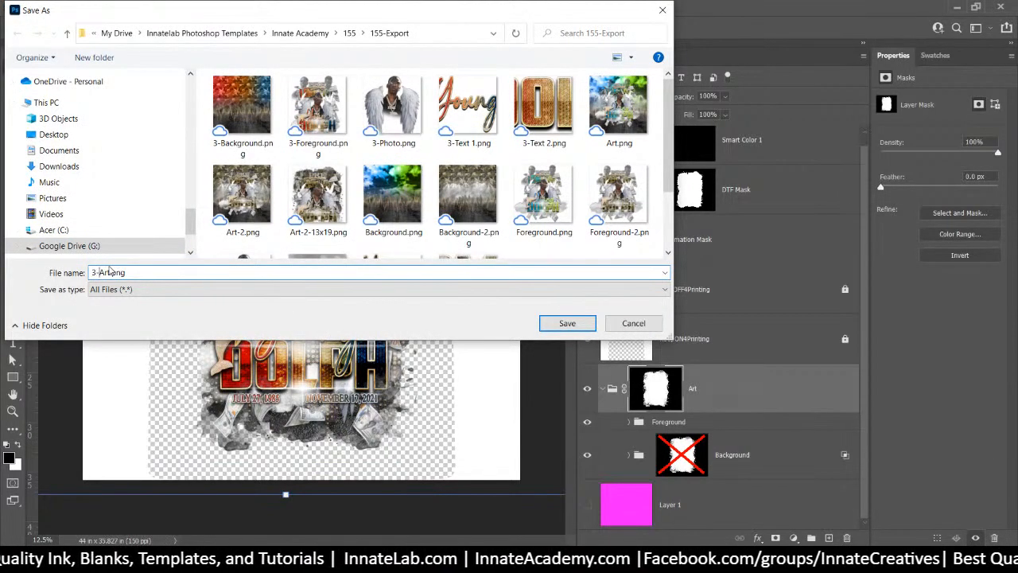
click(111, 272)
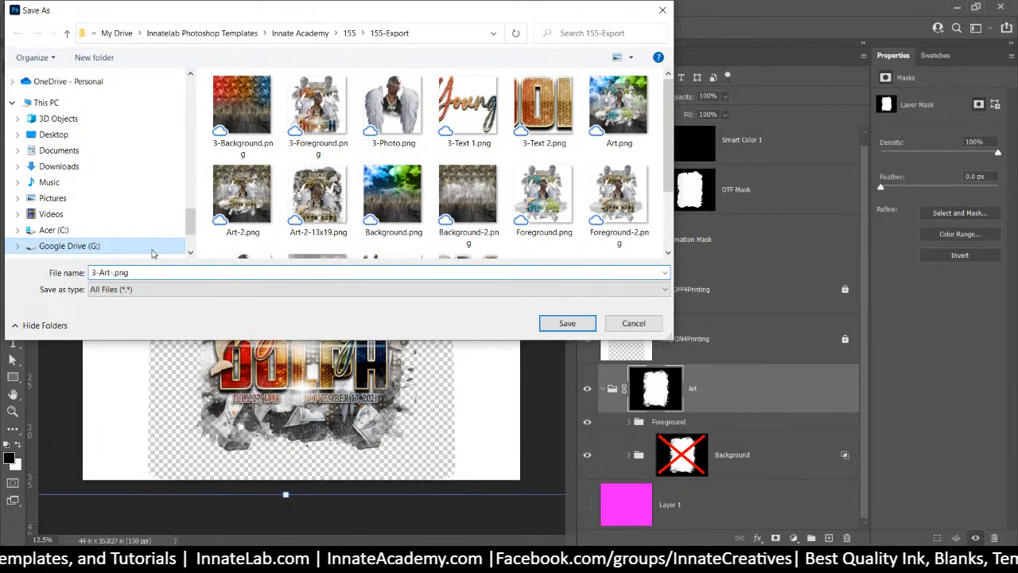
text(13x19)
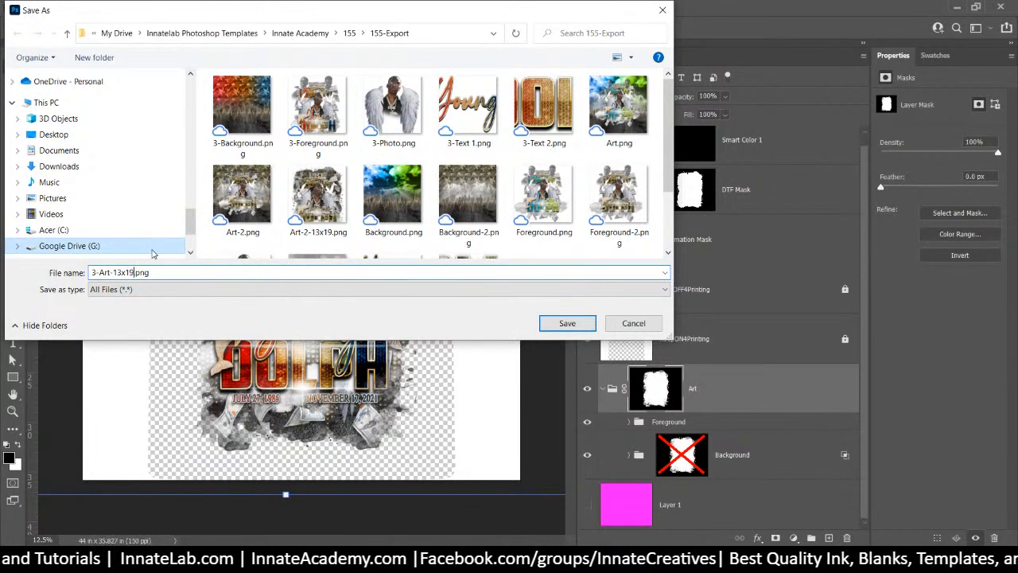
click(576, 326)
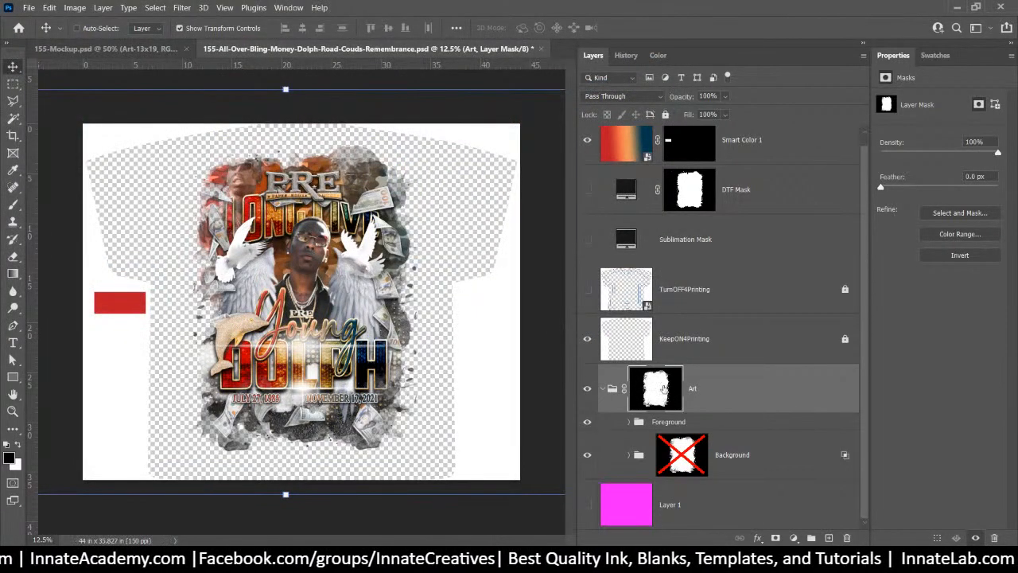
Step: Disable the Art group's layer mask and toggle the KeepON4Printing layer's visibility off and back on
right_click(665, 393)
click(681, 401)
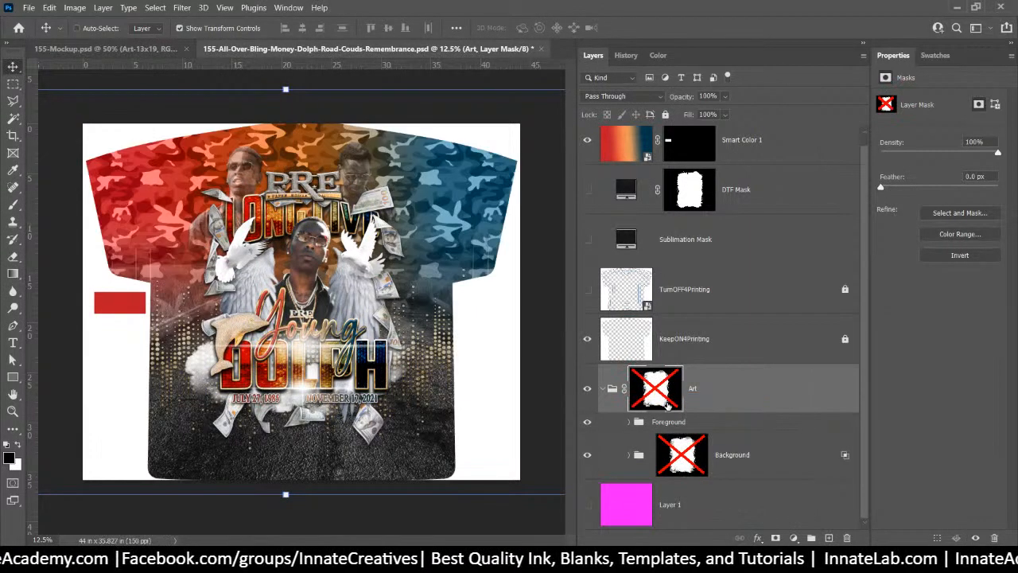
click(589, 340)
click(588, 340)
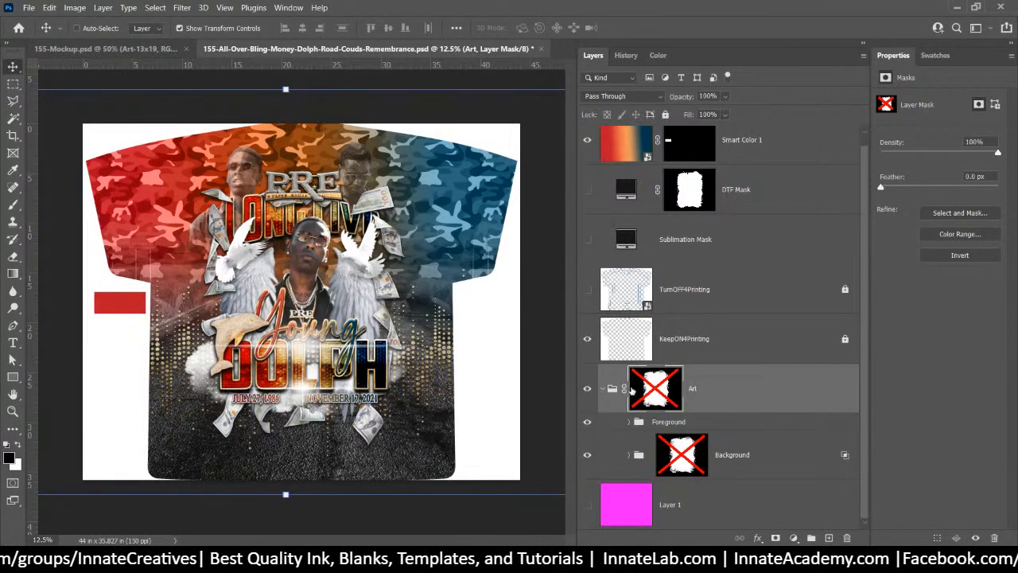
Step: Quick-export the unmasked Art group as a PNG named 3-Art-All-Over.png in the 155-Export folder
right_click(719, 395)
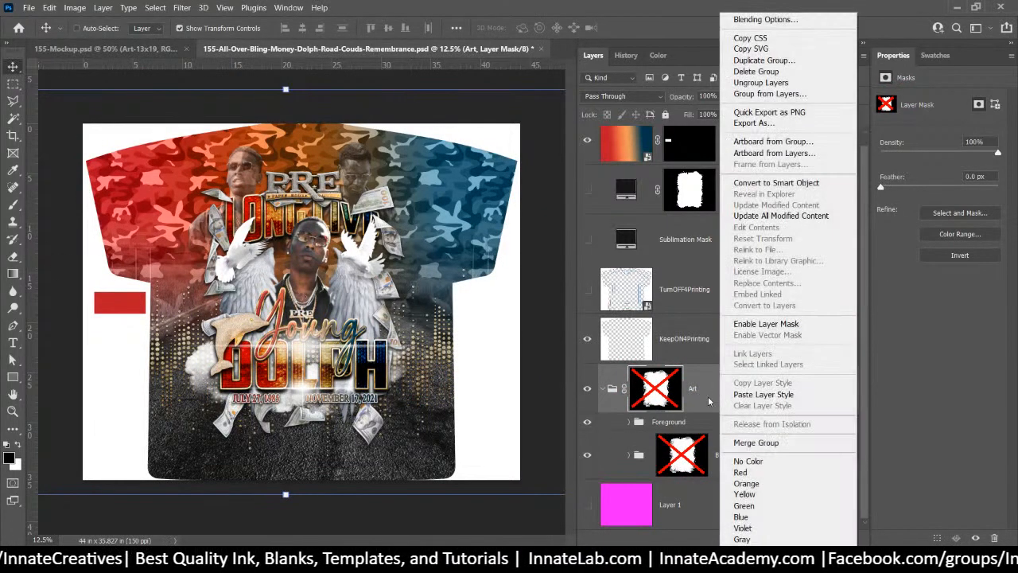
click(760, 114)
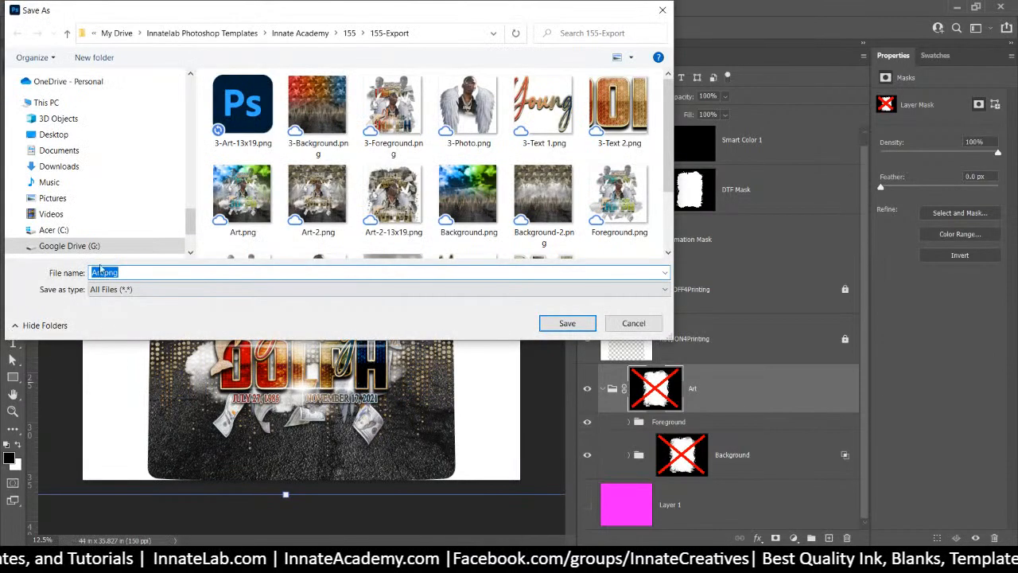
click(105, 272)
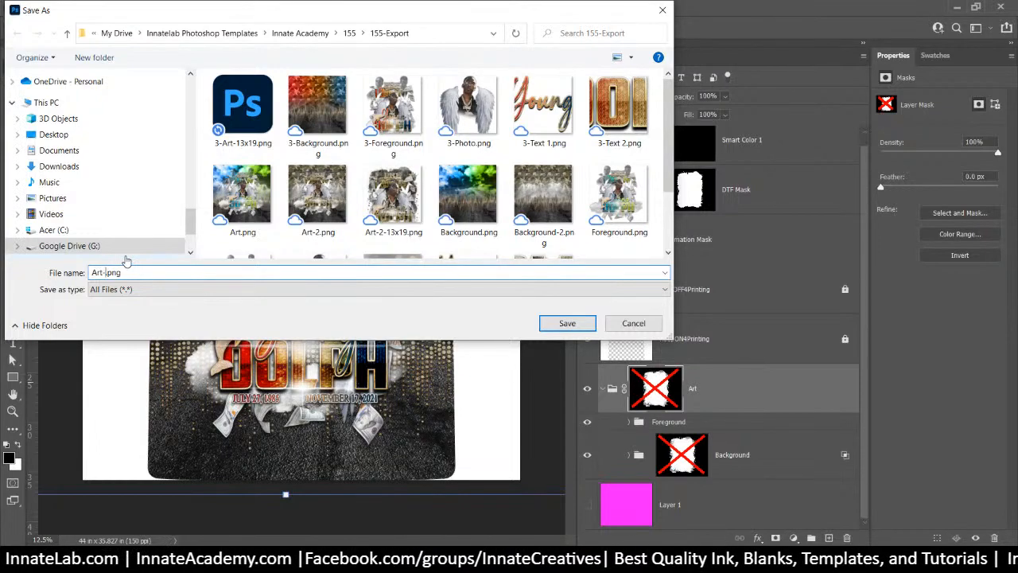
text(-All)
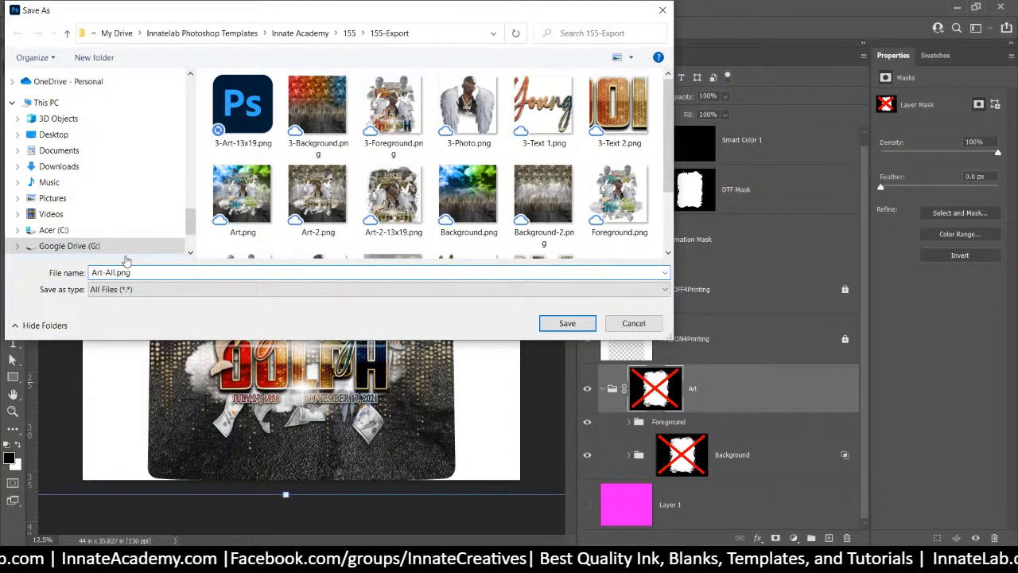
text(-O)
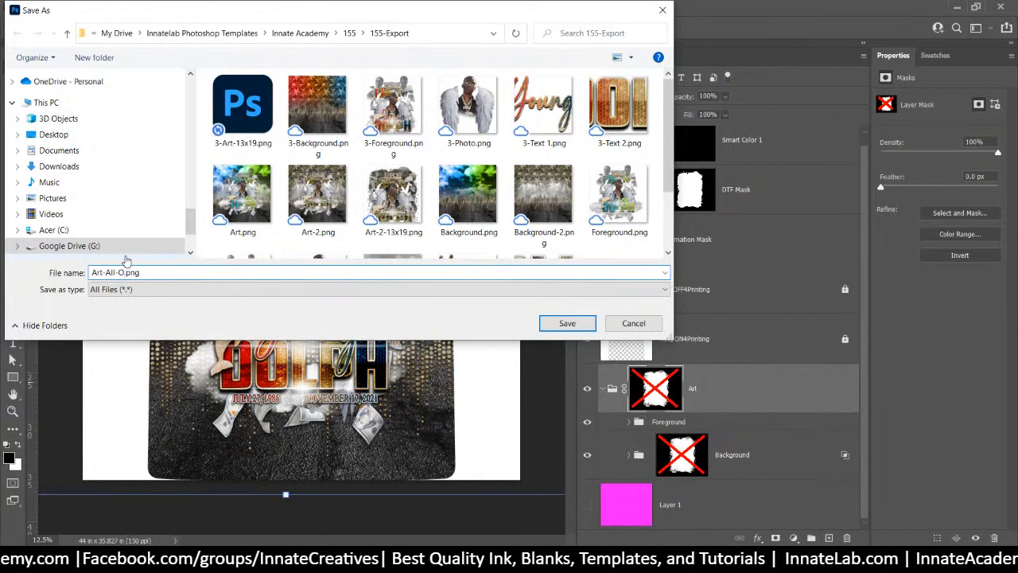
text(ver)
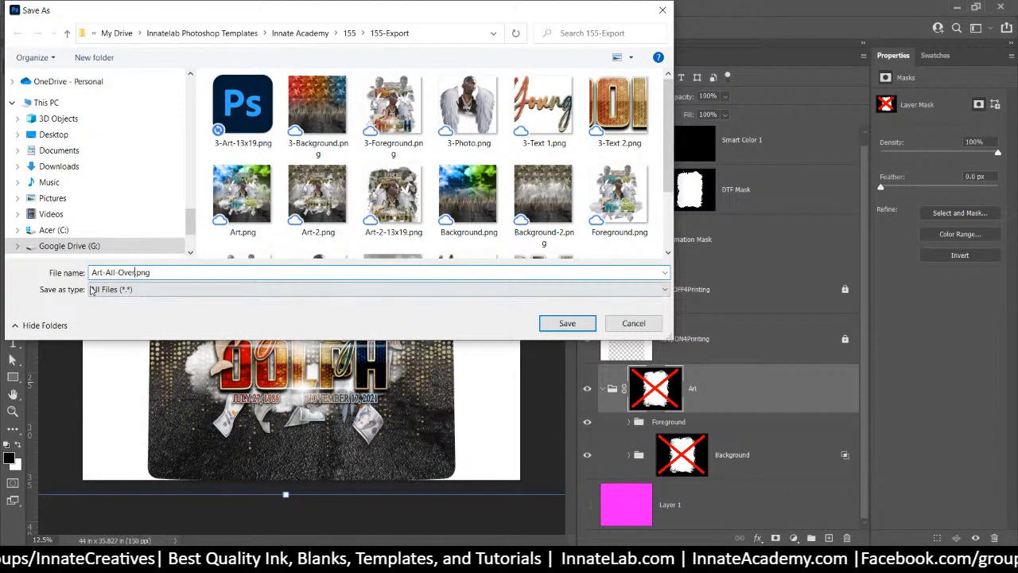
click(93, 273)
text(3-)
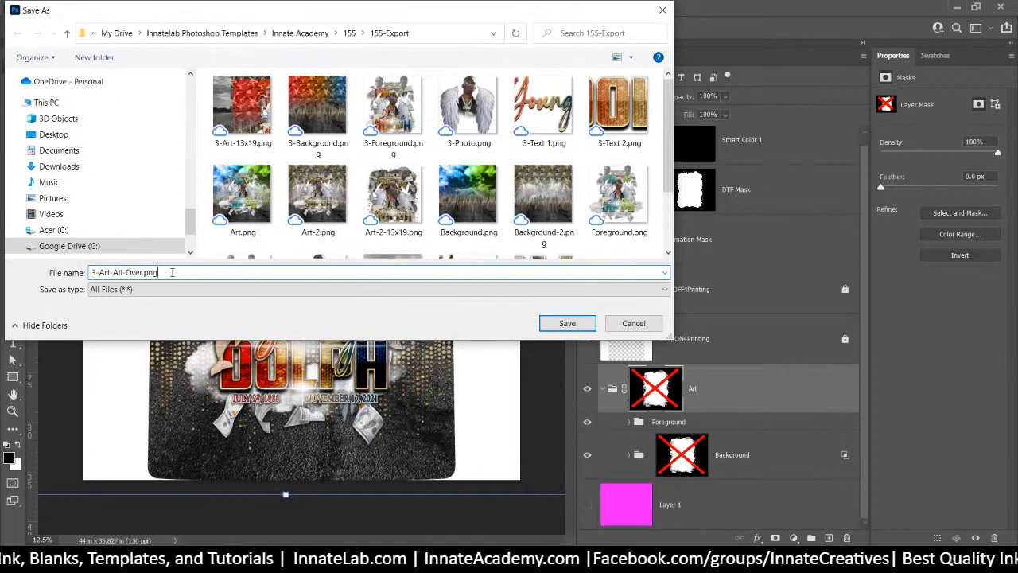
click(562, 322)
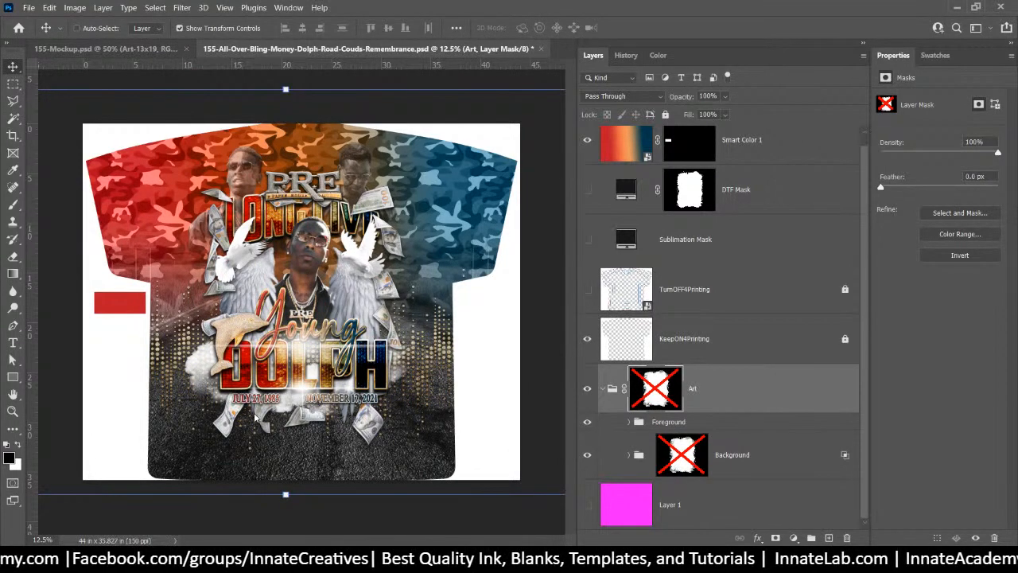
Step: Switch to the mockup, select its Logo and Ribbon Template smart objects in turn, and open the recent Ribbon Template 8x7Eighth-inch.psb from the 155 folder
click(139, 52)
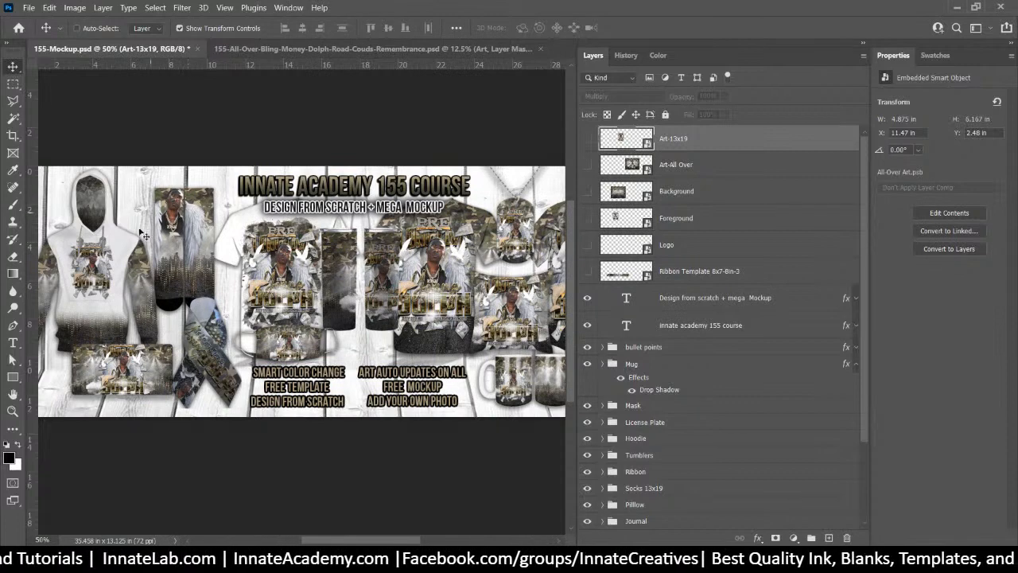
click(692, 251)
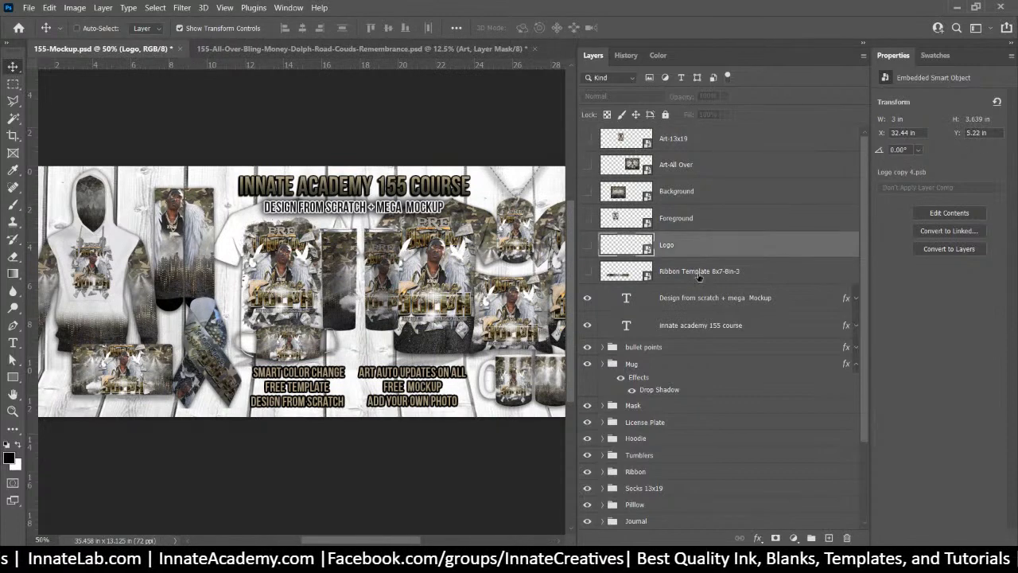
click(696, 271)
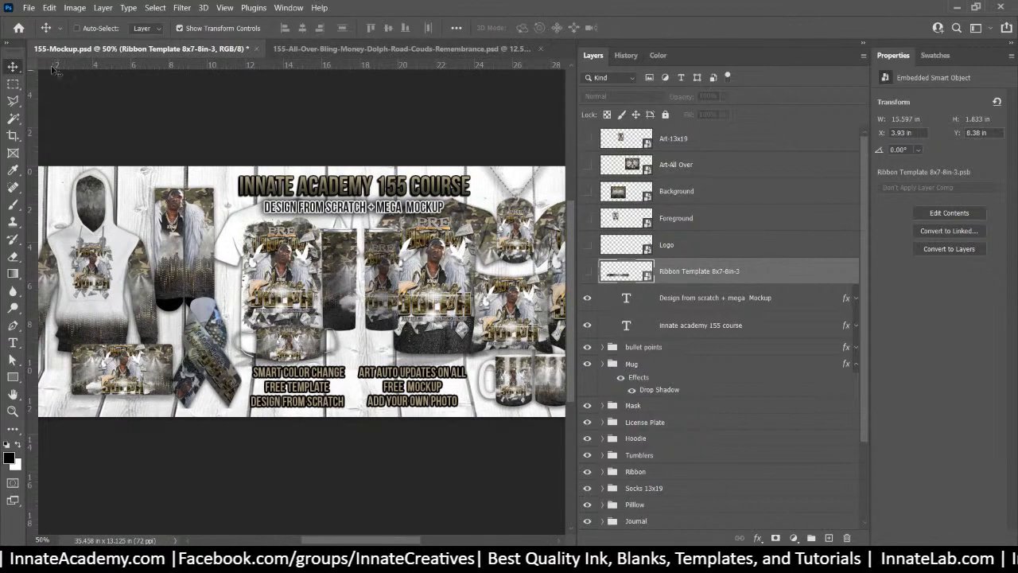
click(29, 8)
mouse_move(65, 83)
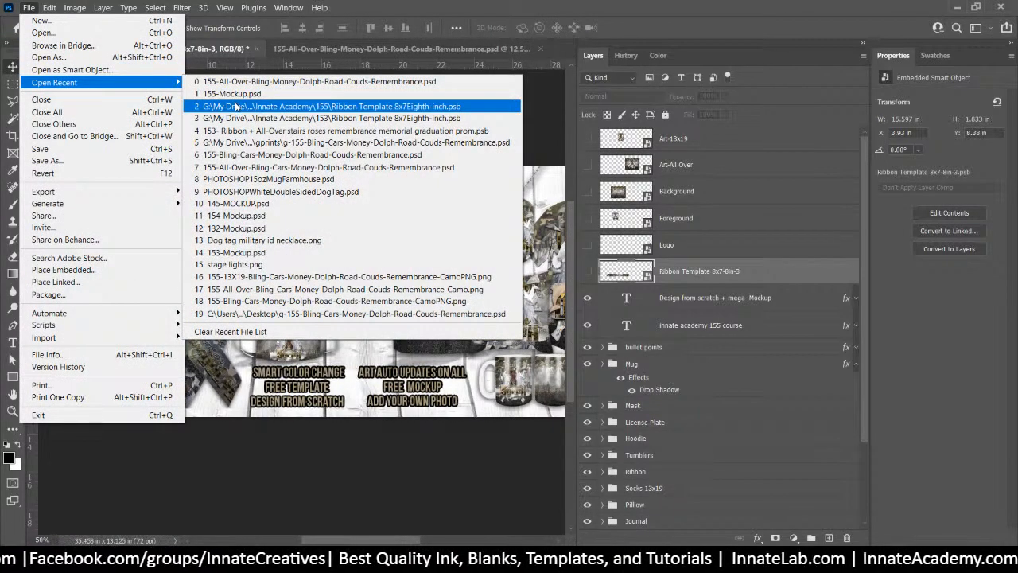
click(237, 107)
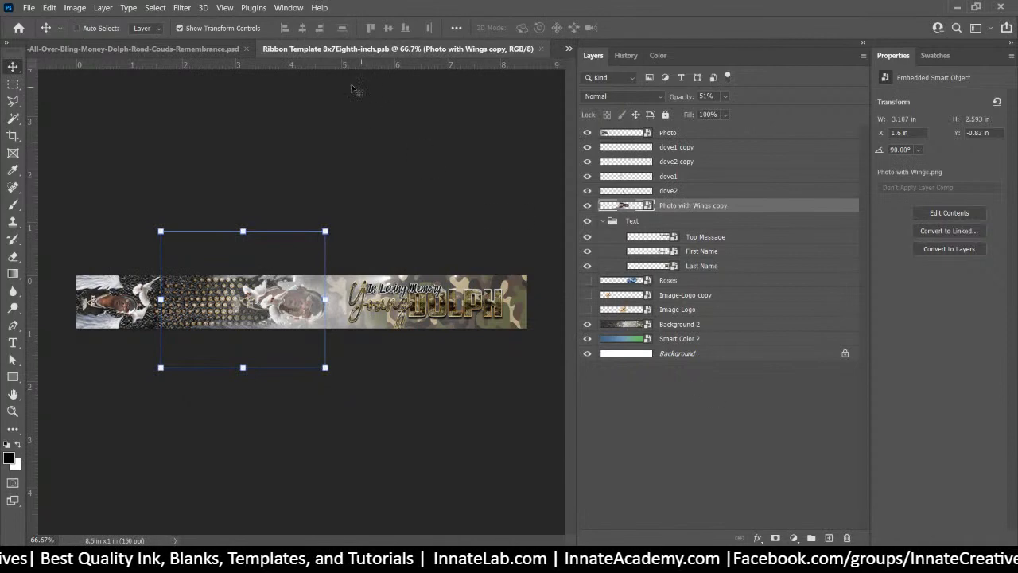
Step: Return to the 155-Mockup document and open the contents of its Art-13x19 smart object
click(202, 51)
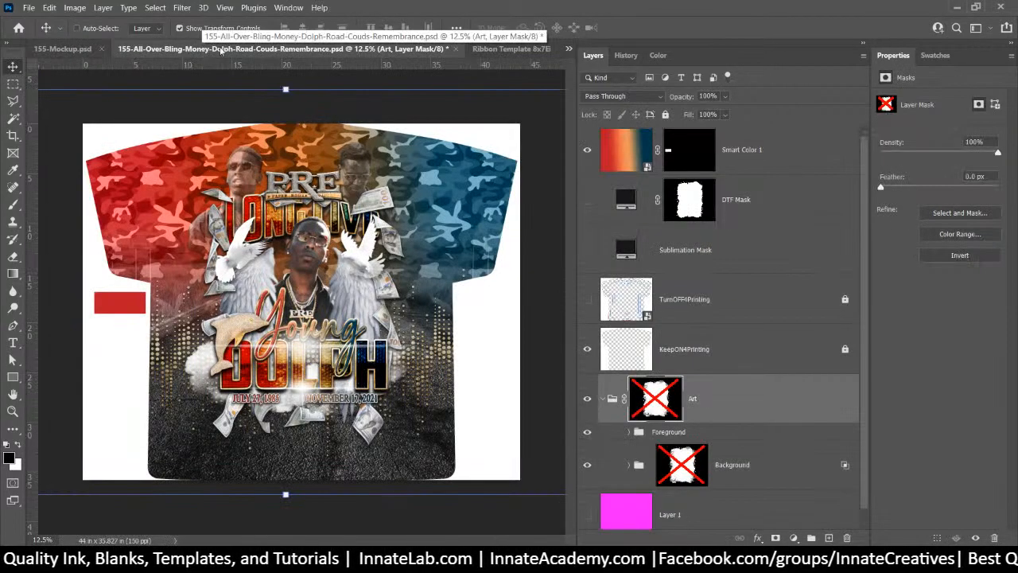
click(63, 48)
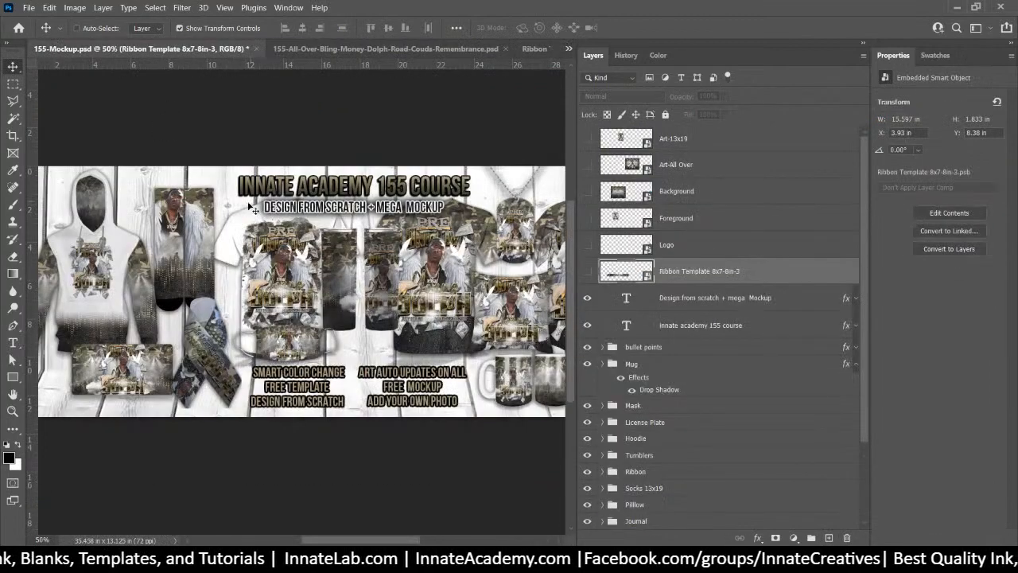
double_click(619, 139)
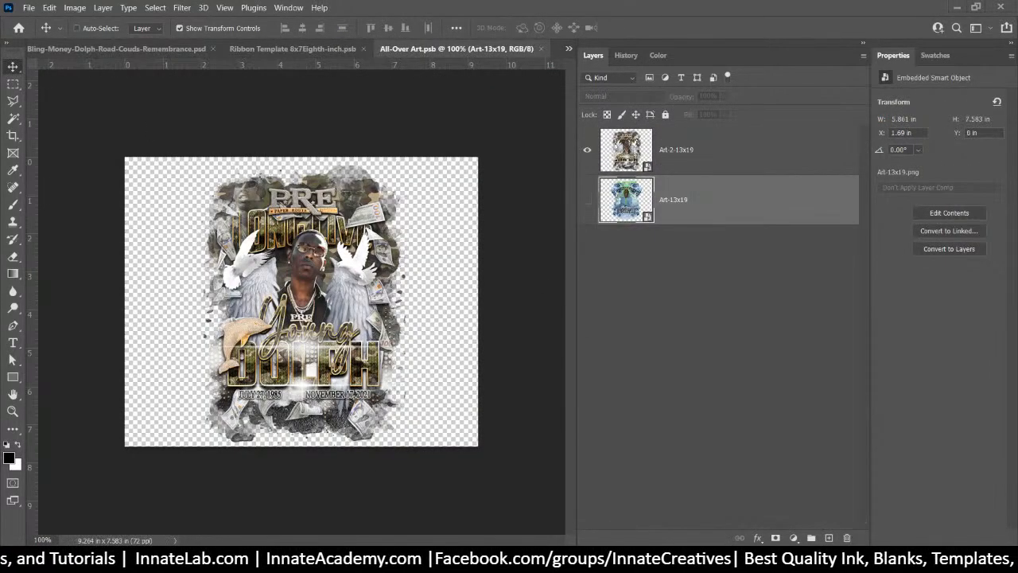
Step: Switch to the 155-Export folder in File Explorer, examine the exported 3-Art-13x19.png, and return to Photoshop
drag(565, 570, 685, 219)
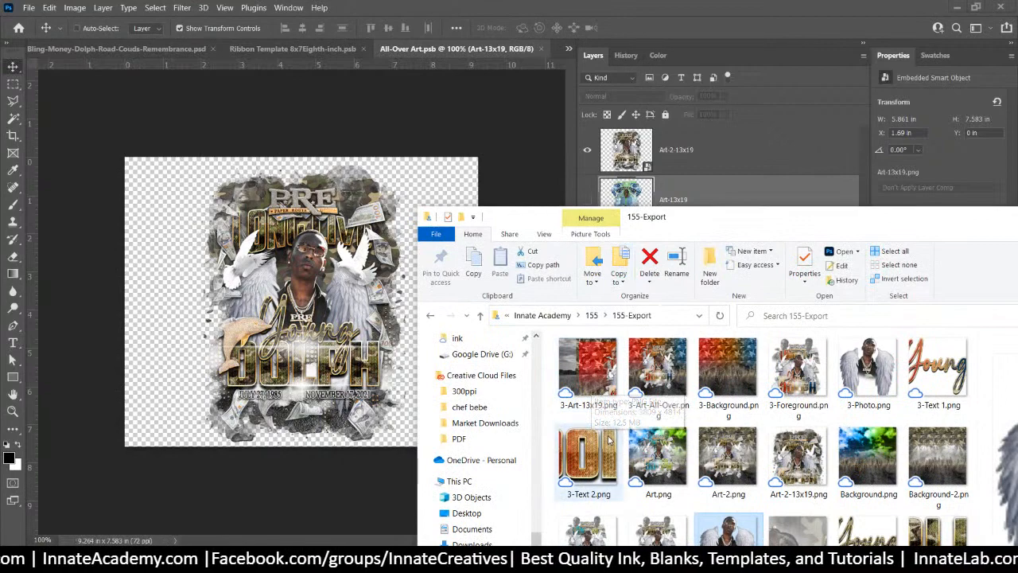
click(606, 391)
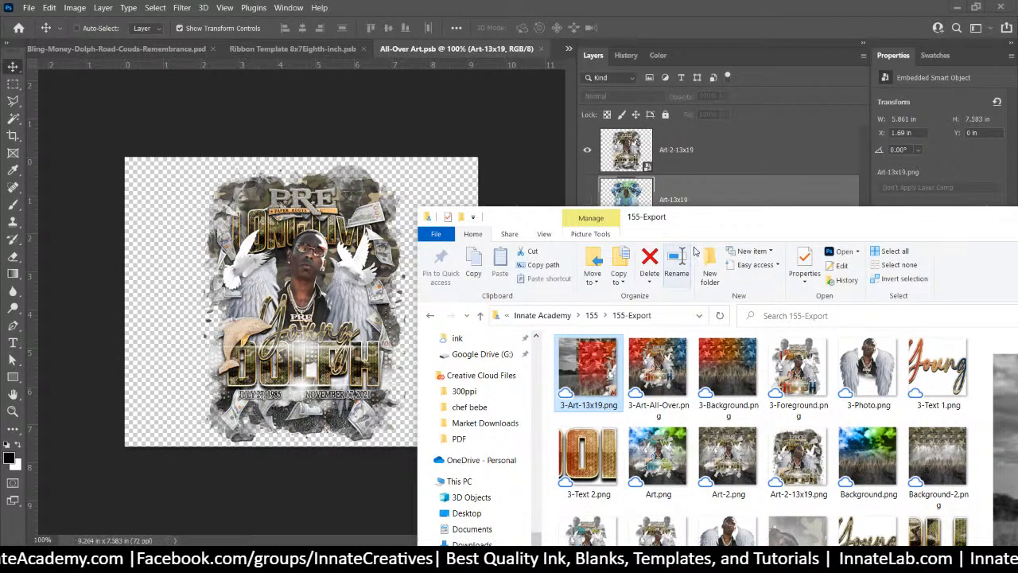
drag(715, 223, 447, 144)
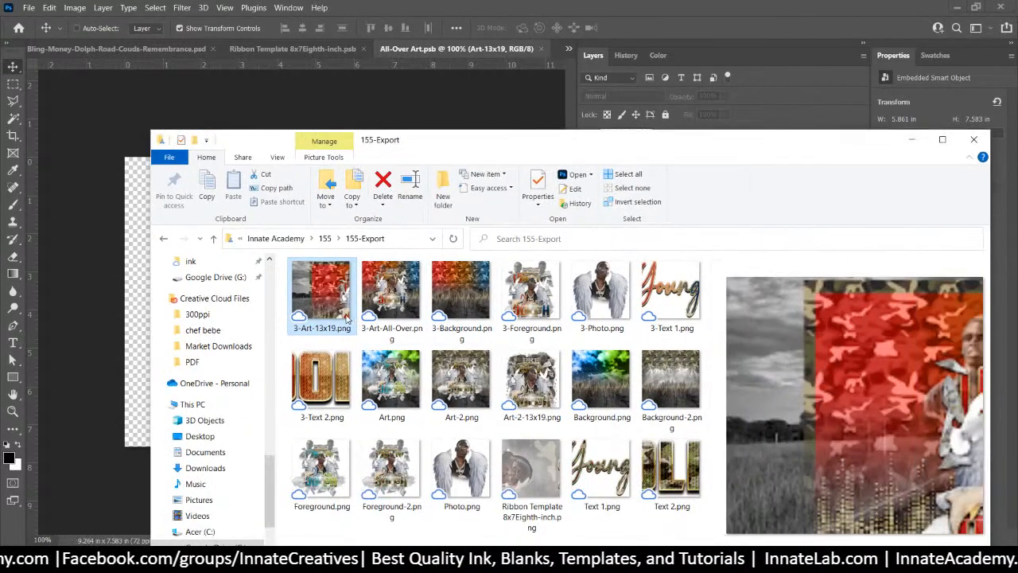
click(128, 322)
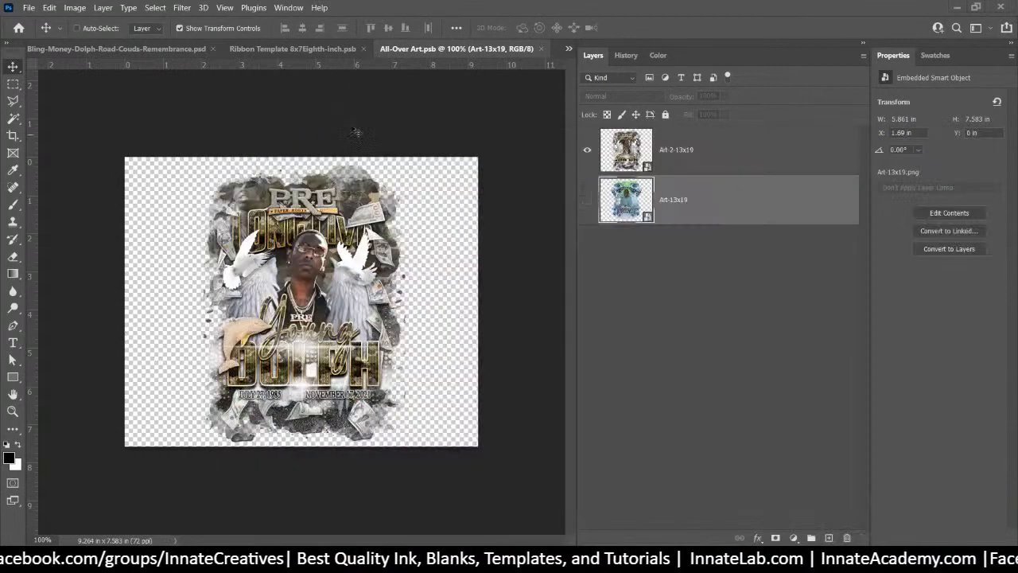
Step: Re-enable the Art group's layer mask in the shirt template and quick-export the group as a PNG again, replacing 3-Art-13x19.png
click(310, 49)
click(131, 49)
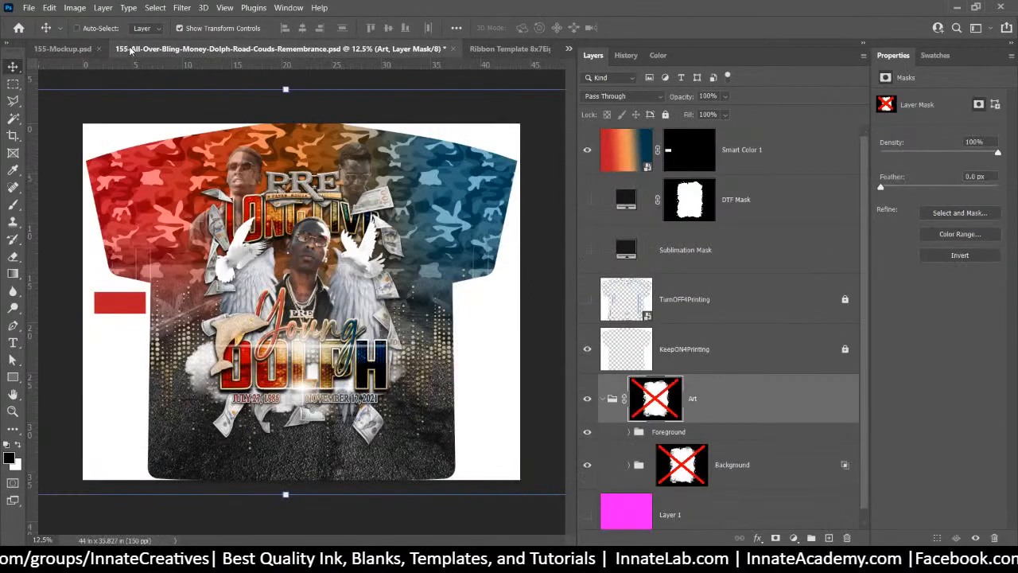
shift+click(669, 379)
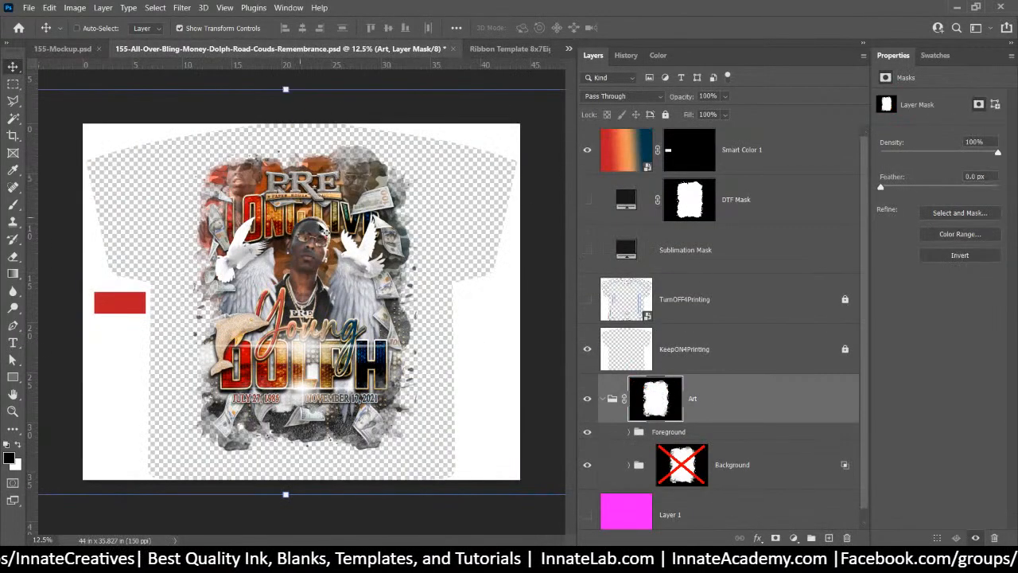
right_click(708, 404)
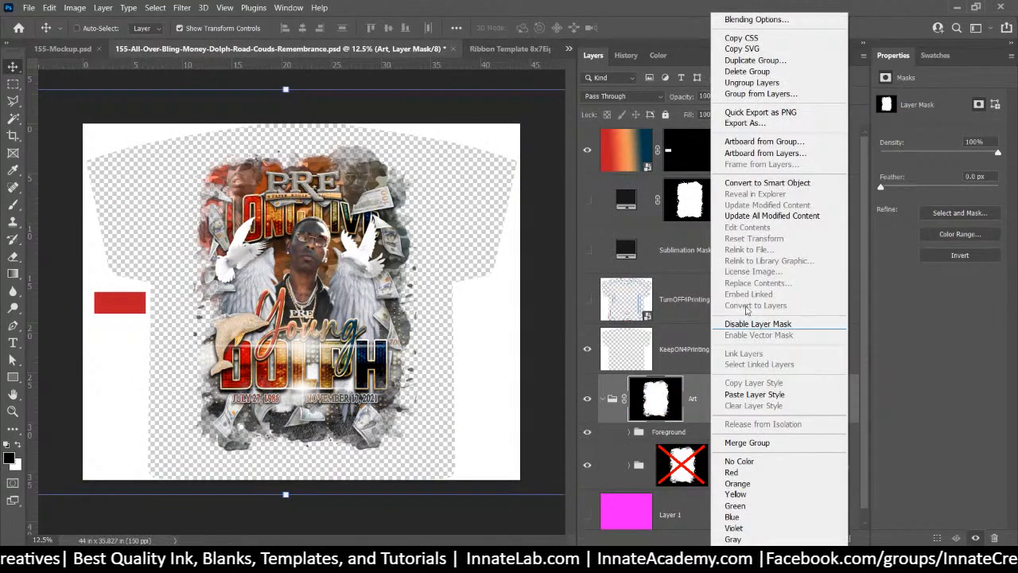
click(760, 112)
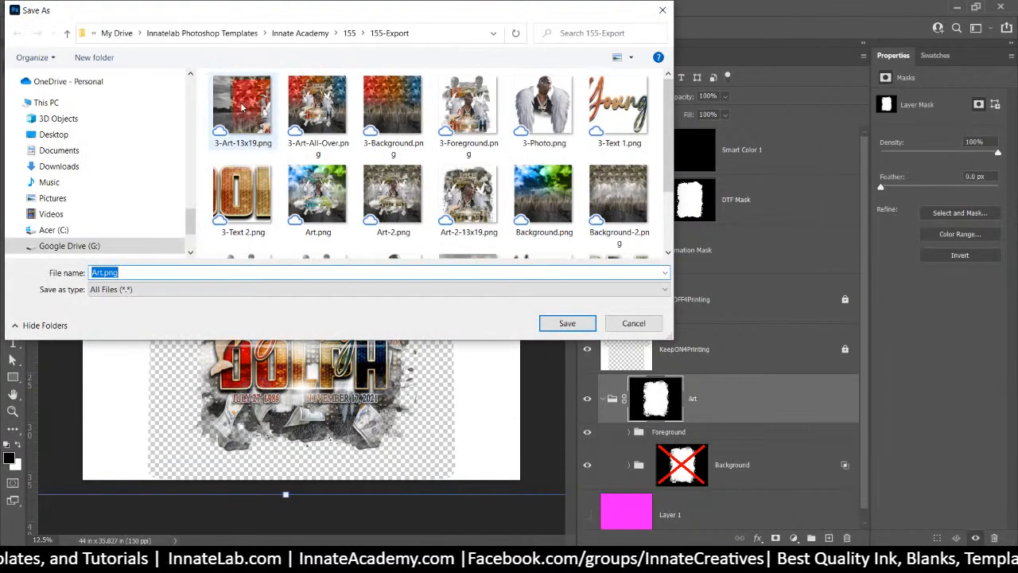
click(231, 115)
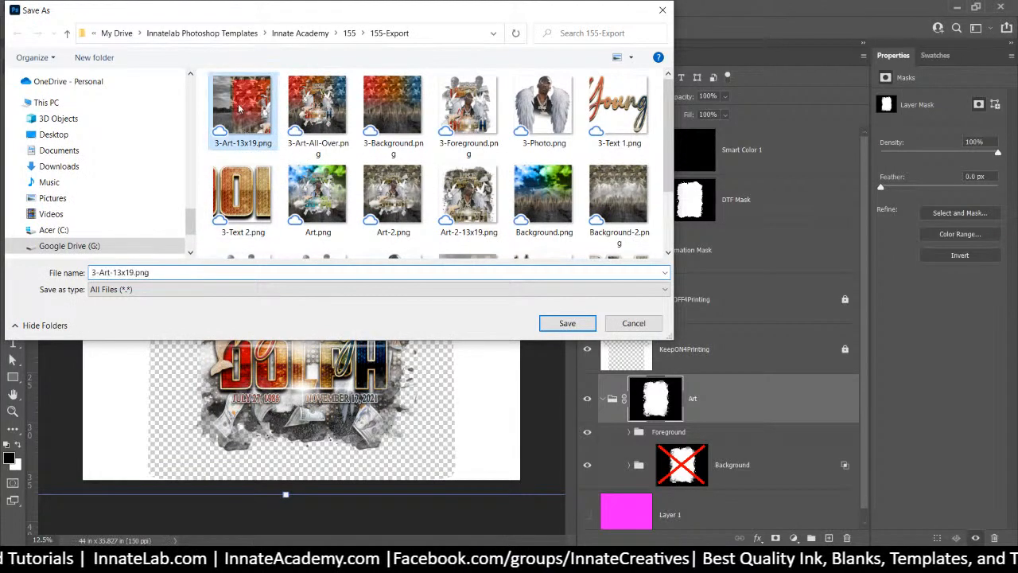
click(569, 325)
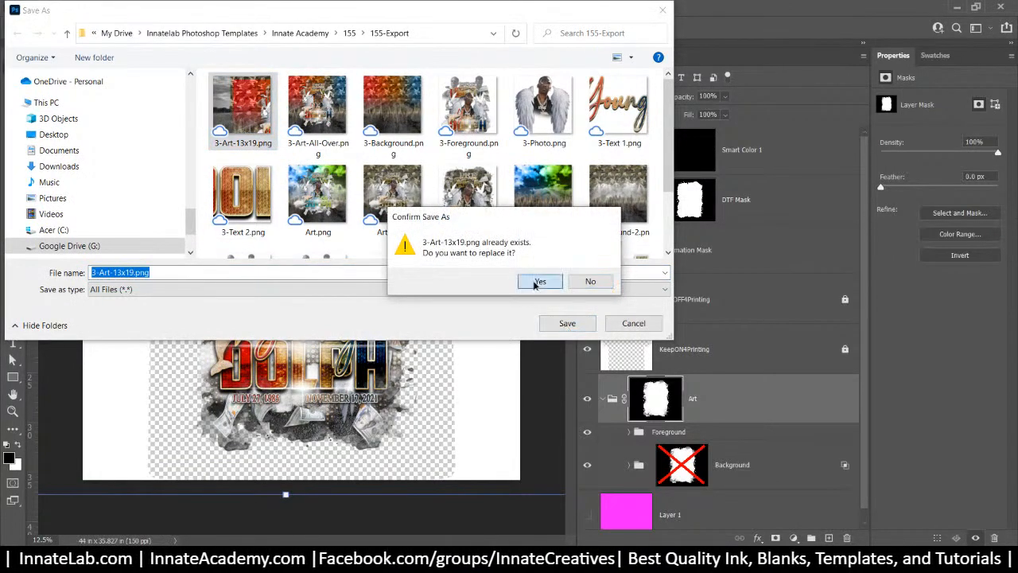
click(537, 284)
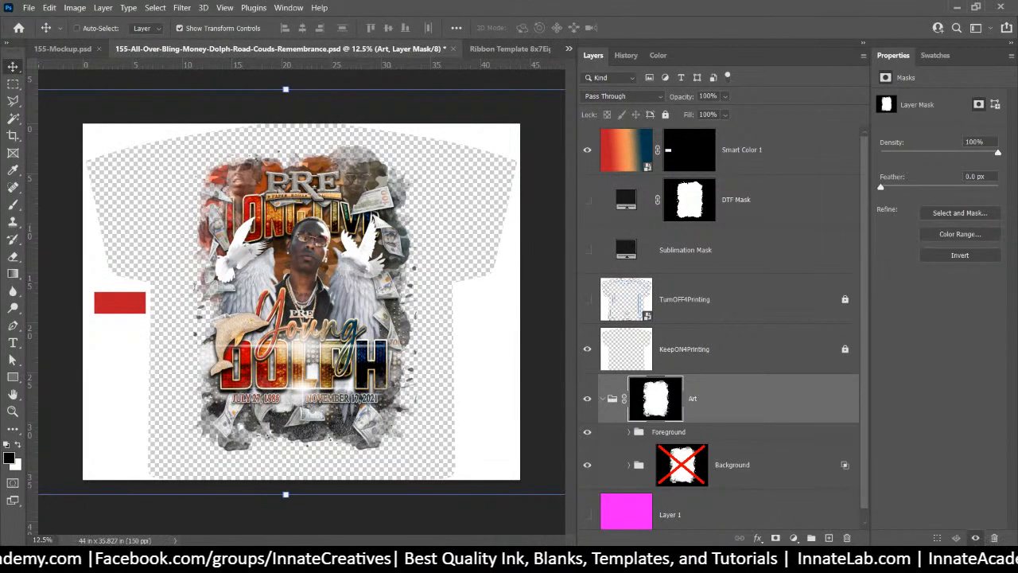
Step: Check the 155-Export folder in File Explorer for the re-exported art and return to All-Over Art.psb in Photoshop
key(alt+Tab)
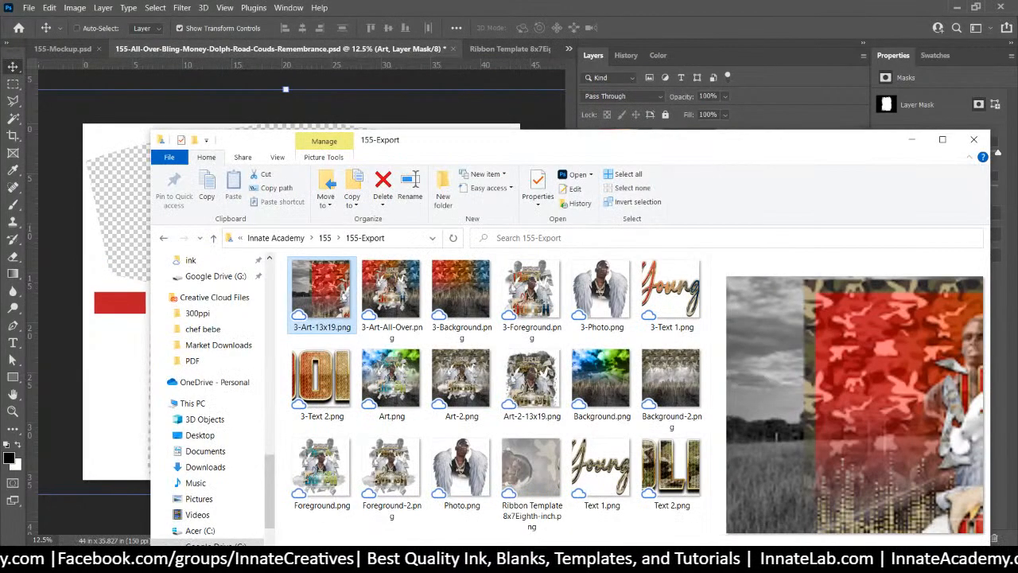
click(388, 424)
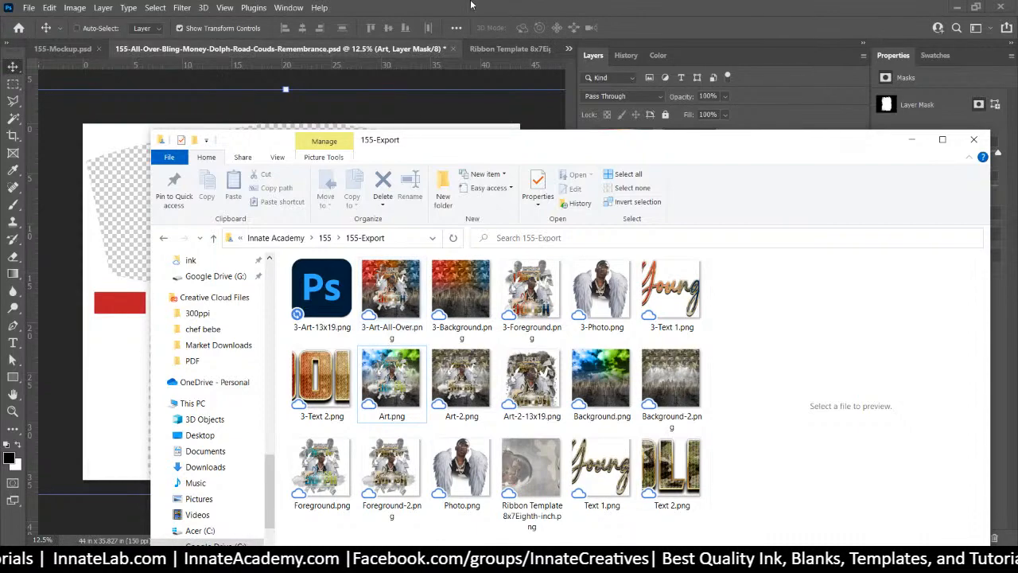
click(500, 43)
click(567, 49)
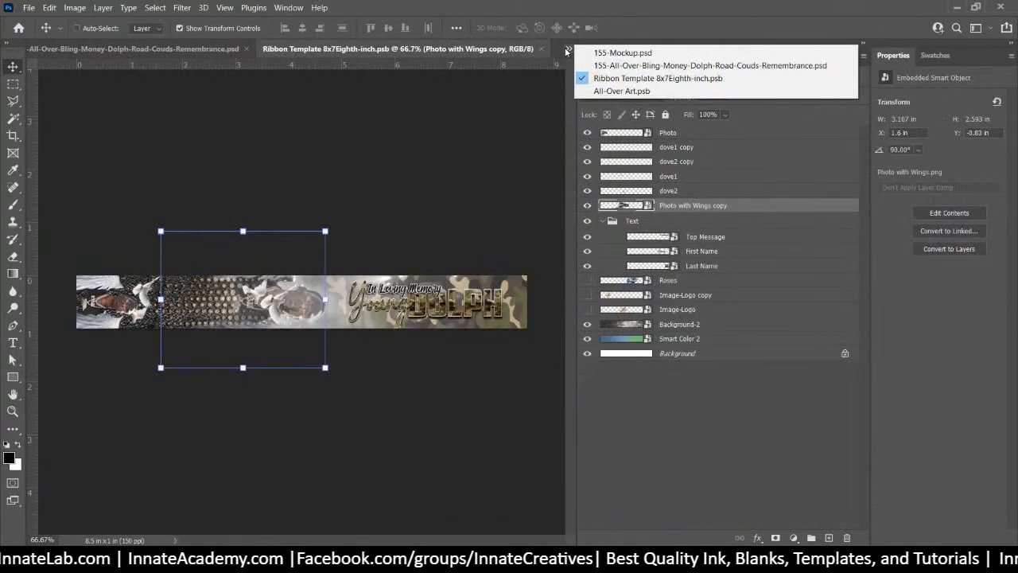
click(621, 90)
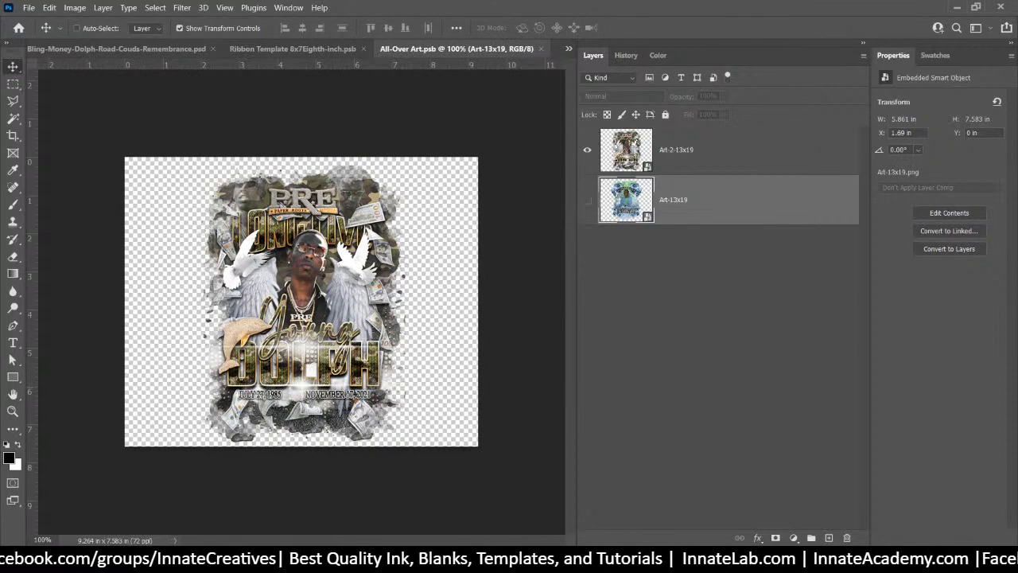
Step: Place 3-Art-13x19.png from the 155-Export folder into All-Over Art.psb and hide the Art-2-13x19 layer
key(alt+Tab)
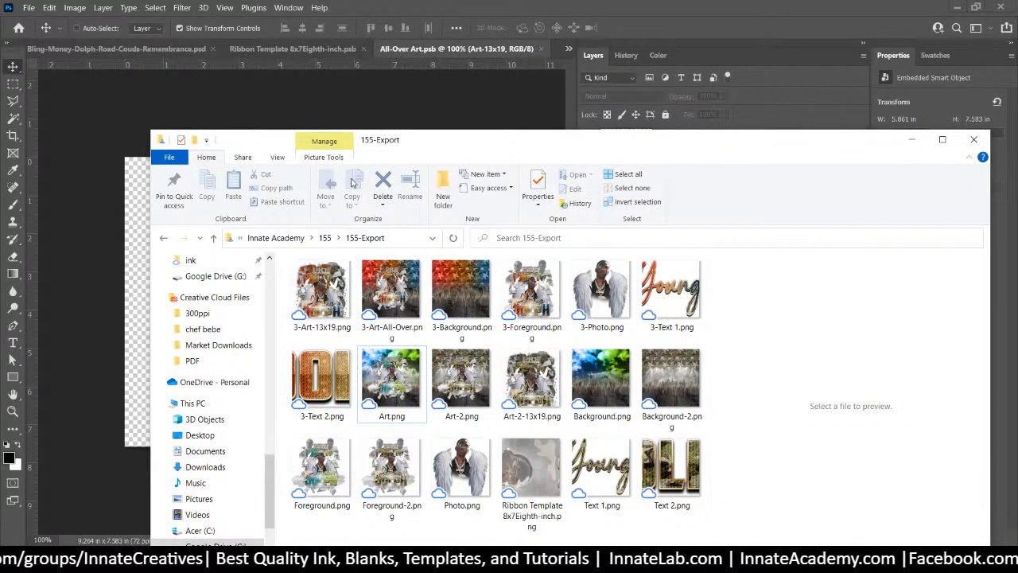
drag(438, 140, 677, 147)
drag(566, 286, 342, 279)
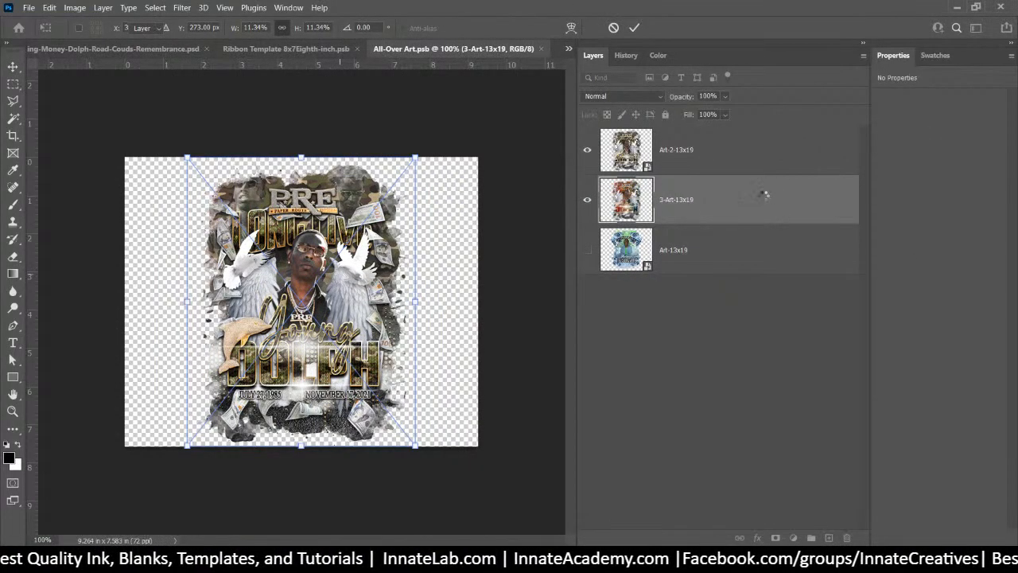
key(Return)
click(587, 150)
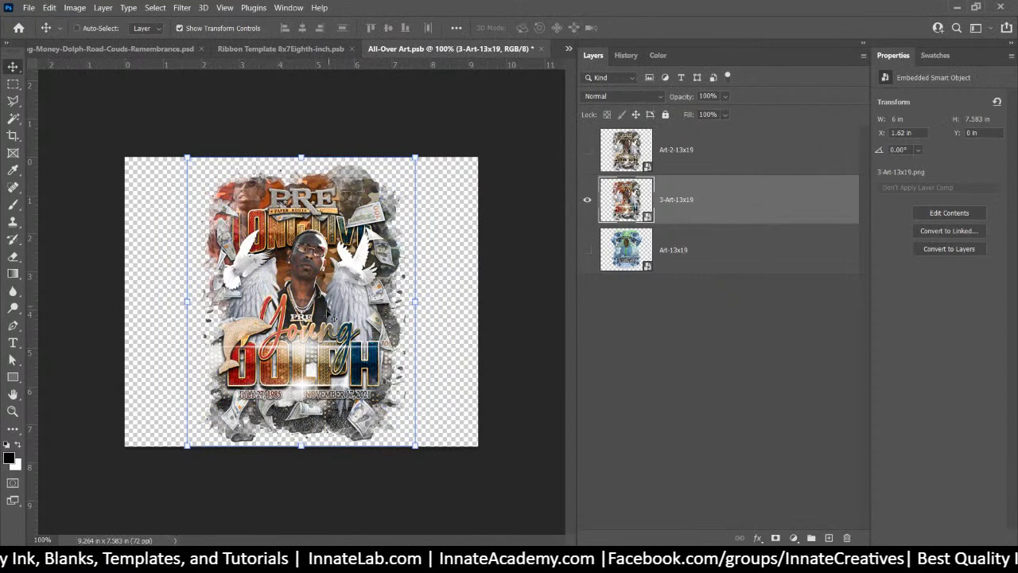
Step: Close All-Over Art.psb with its changes saved and return to the 155-Mockup.psb document
click(543, 49)
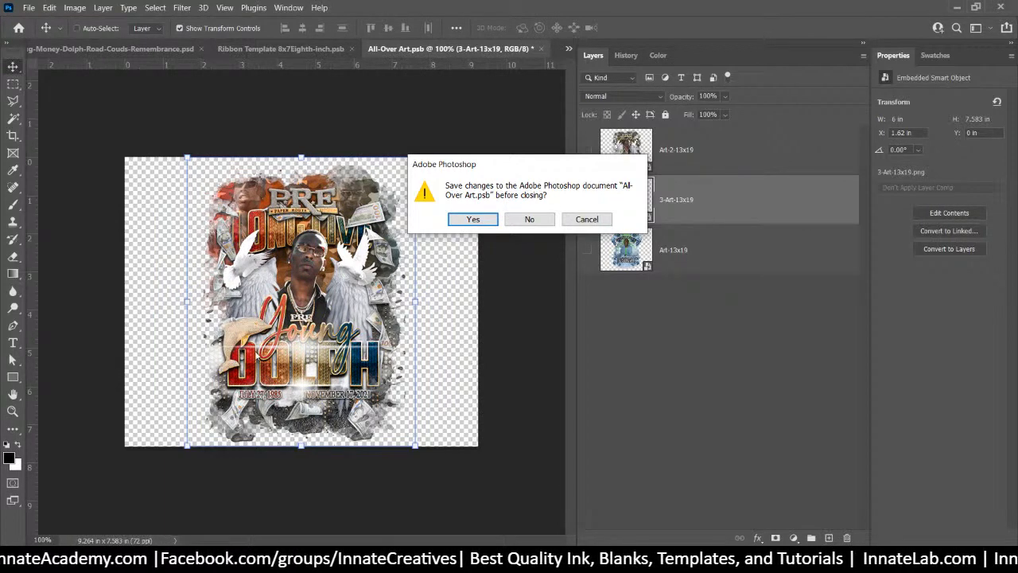
click(474, 220)
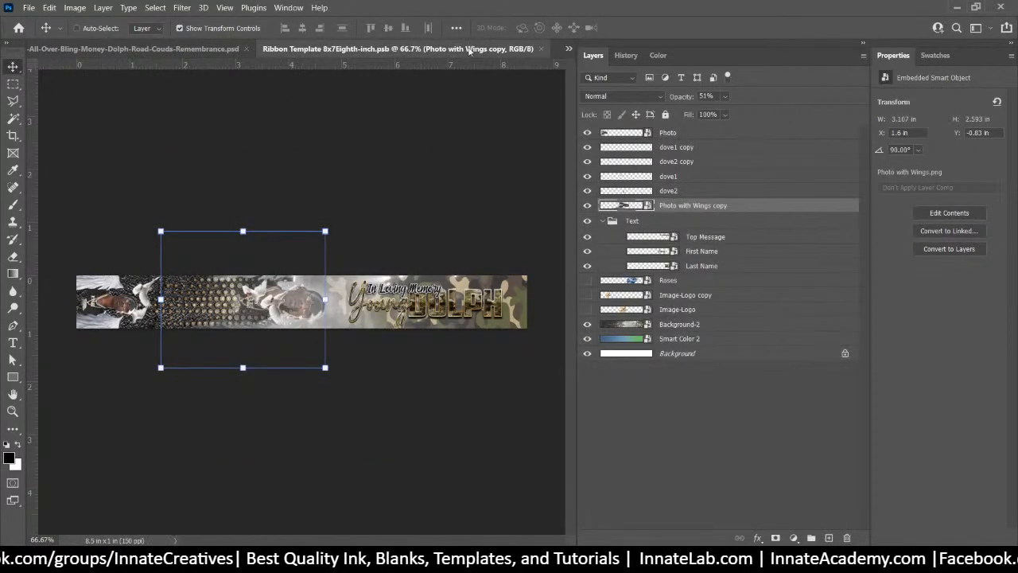
click(569, 48)
click(597, 52)
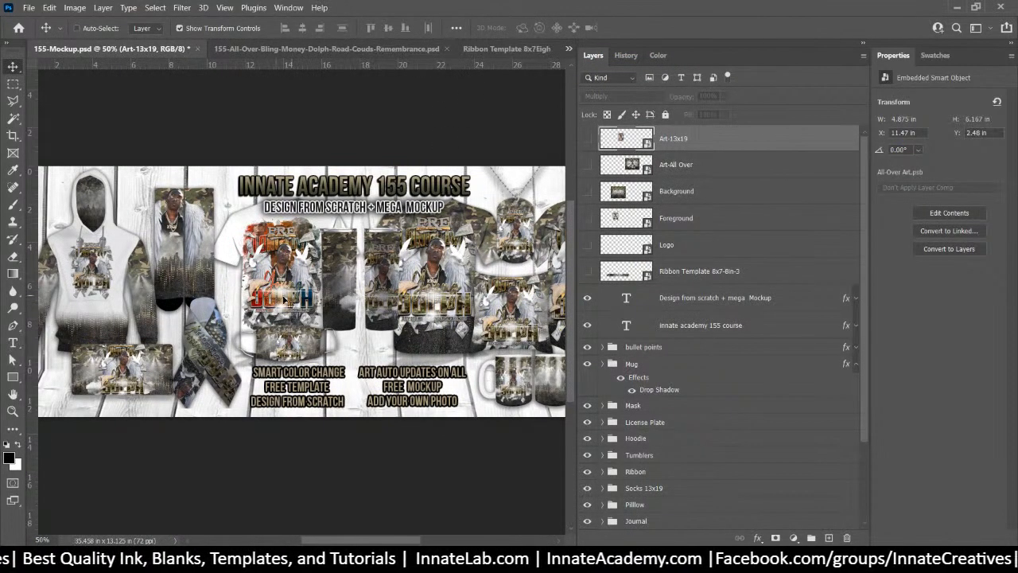
Step: Open the contents of the Art-All Over smart object, place 3-Art-All-Over.png from the 155-Export folder, and hide the Art-2 layer
click(630, 164)
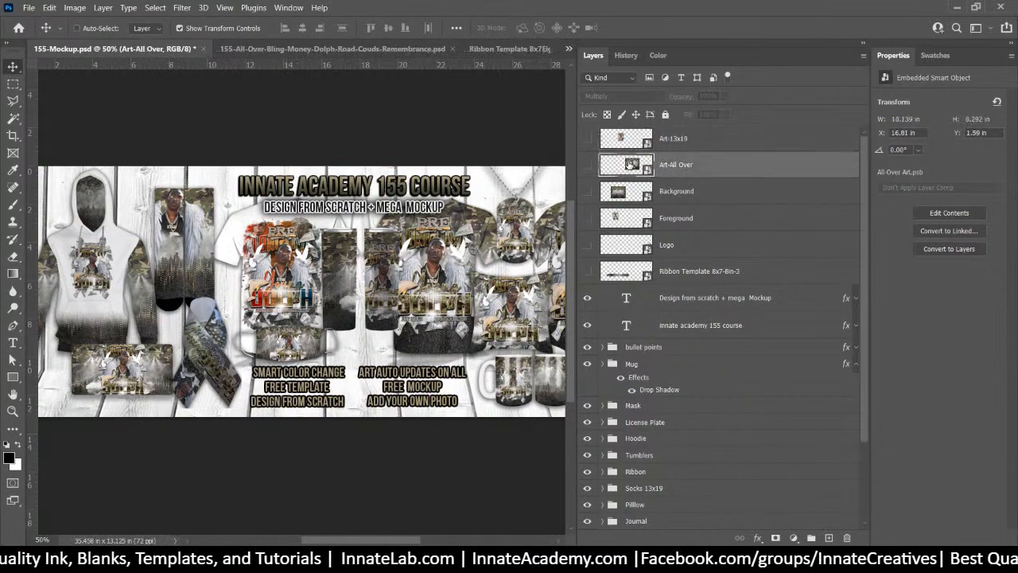
double_click(630, 165)
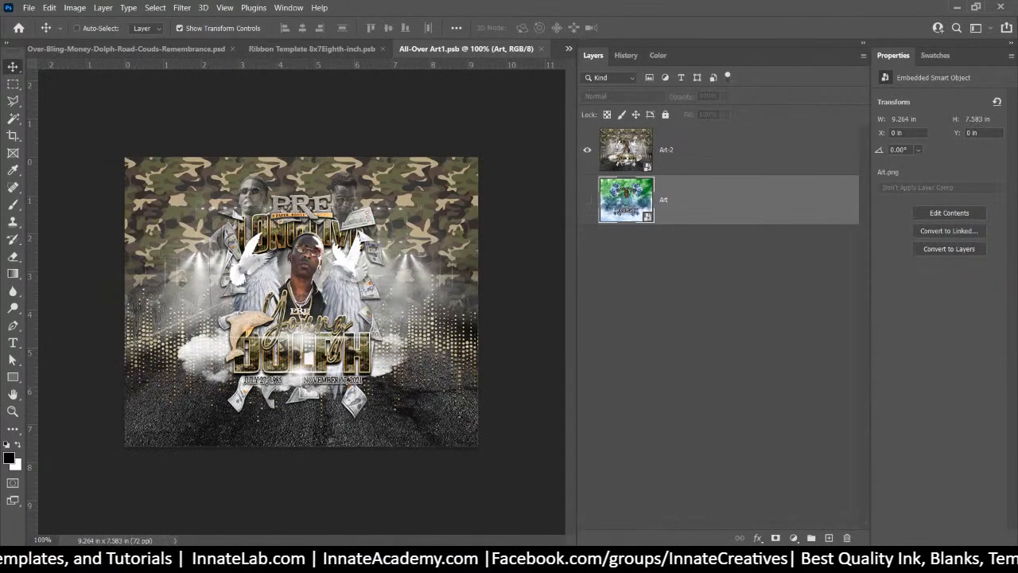
click(509, 559)
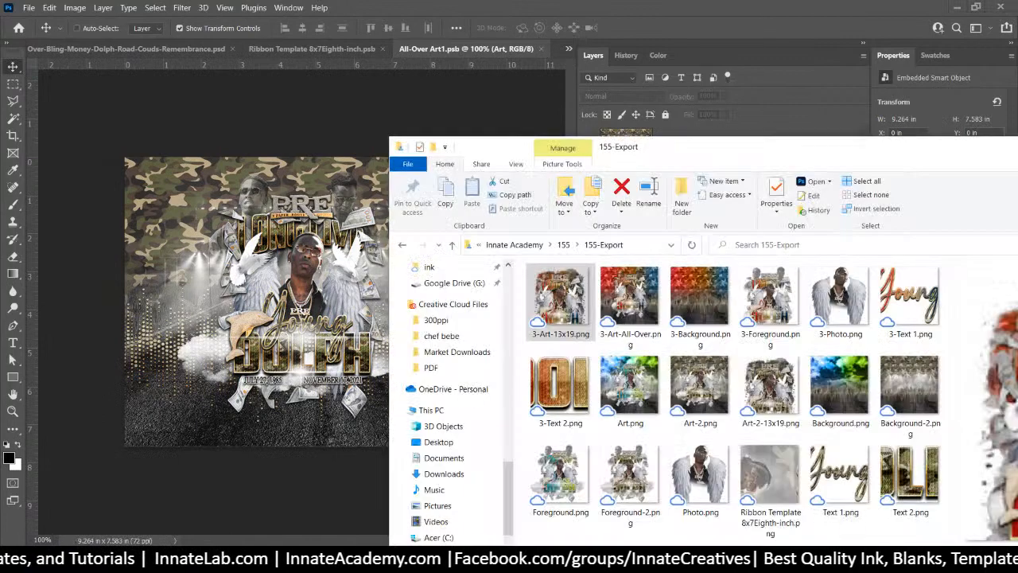
click(628, 306)
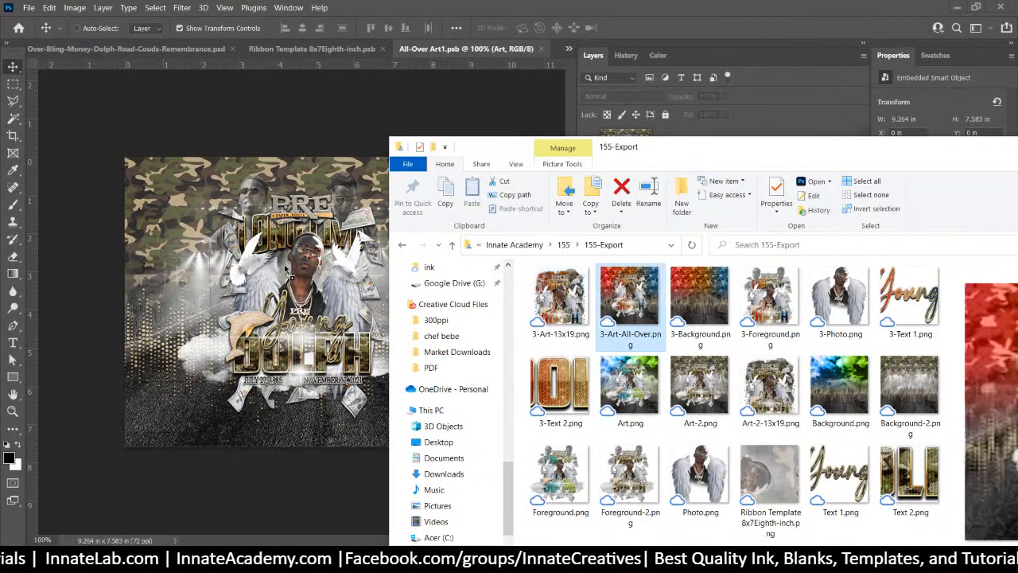
click(285, 269)
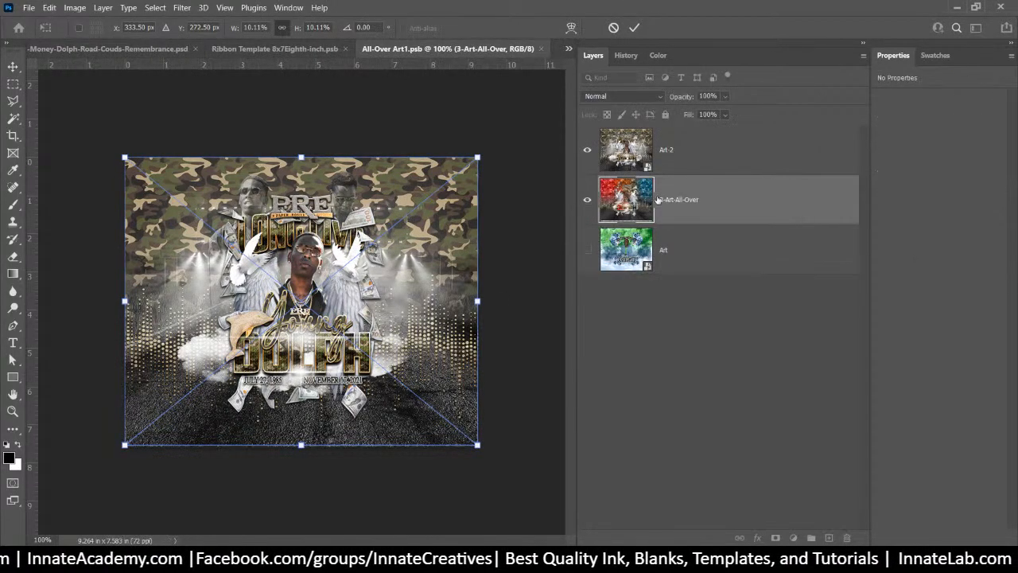
key(Return)
click(586, 148)
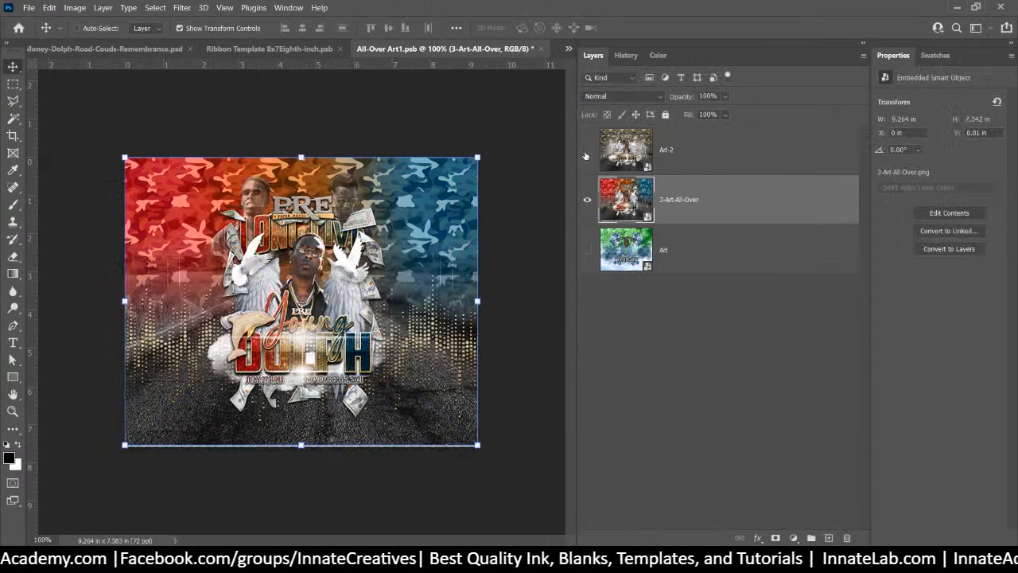
Step: Scale the placed 3-Art-All-Over layer to about 10.24% so it fills the canvas, and save and close All-Over Art1.psb
key(ctrl+t)
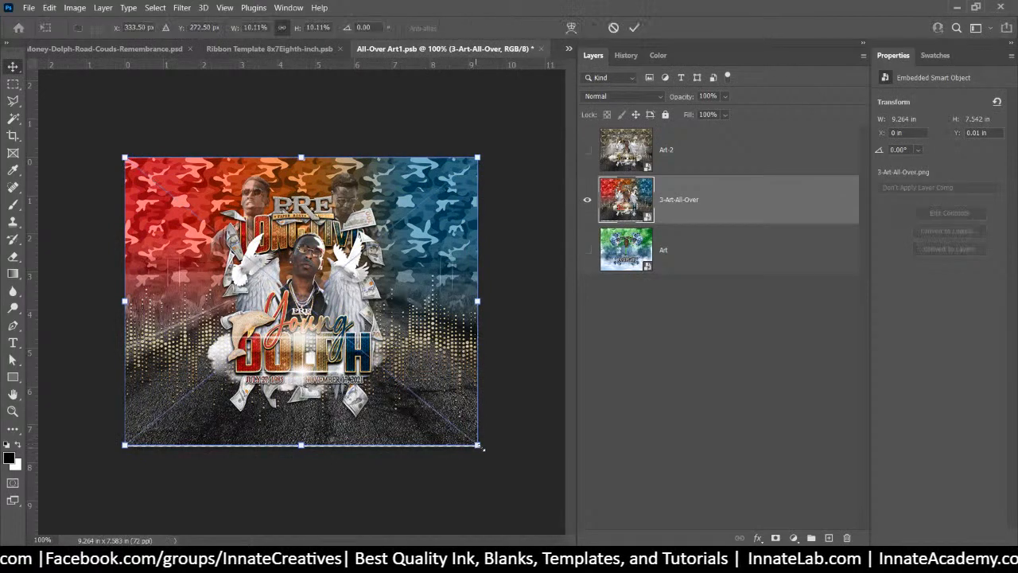
drag(478, 445, 454, 447)
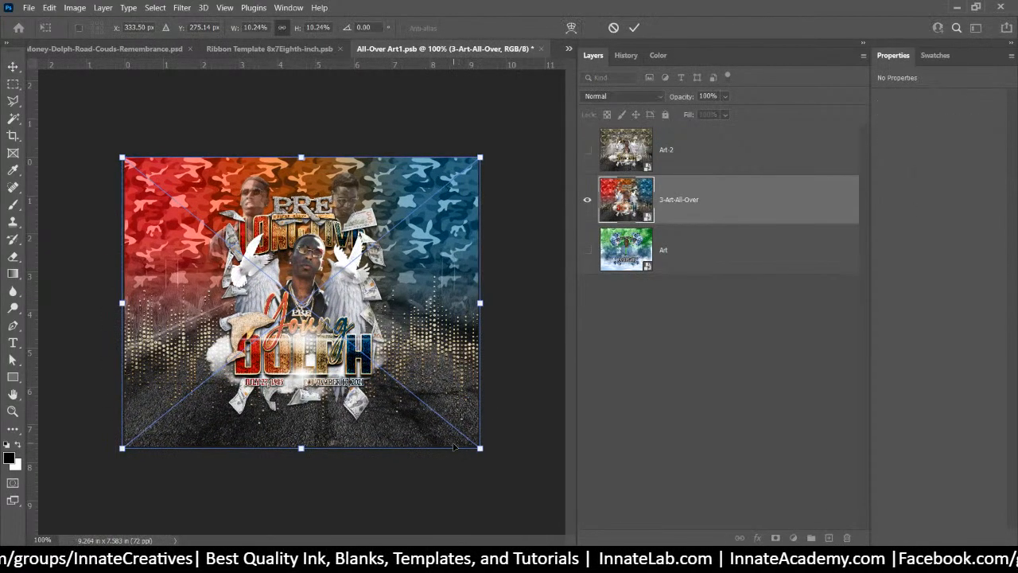
key(Return)
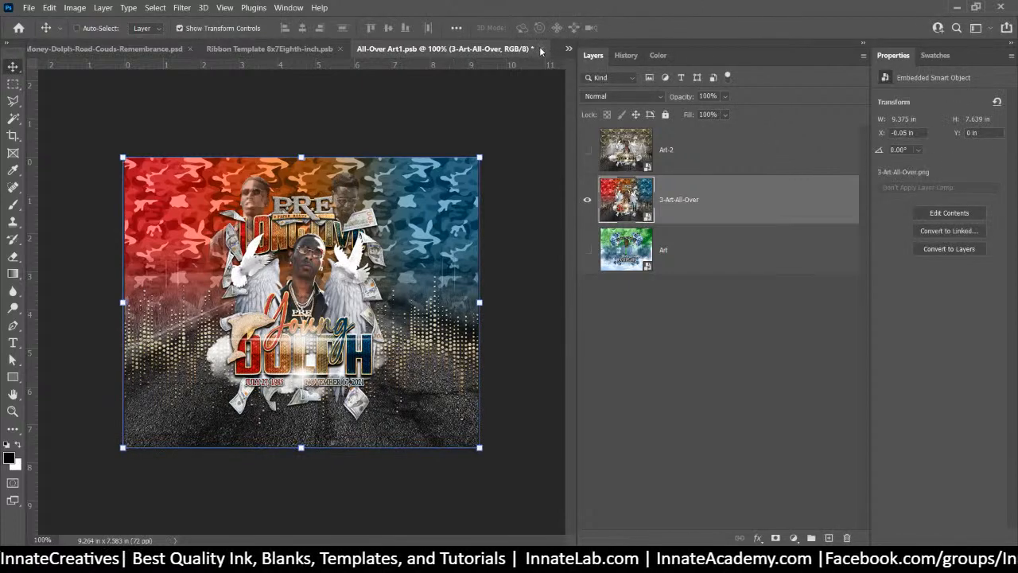
click(541, 49)
click(469, 221)
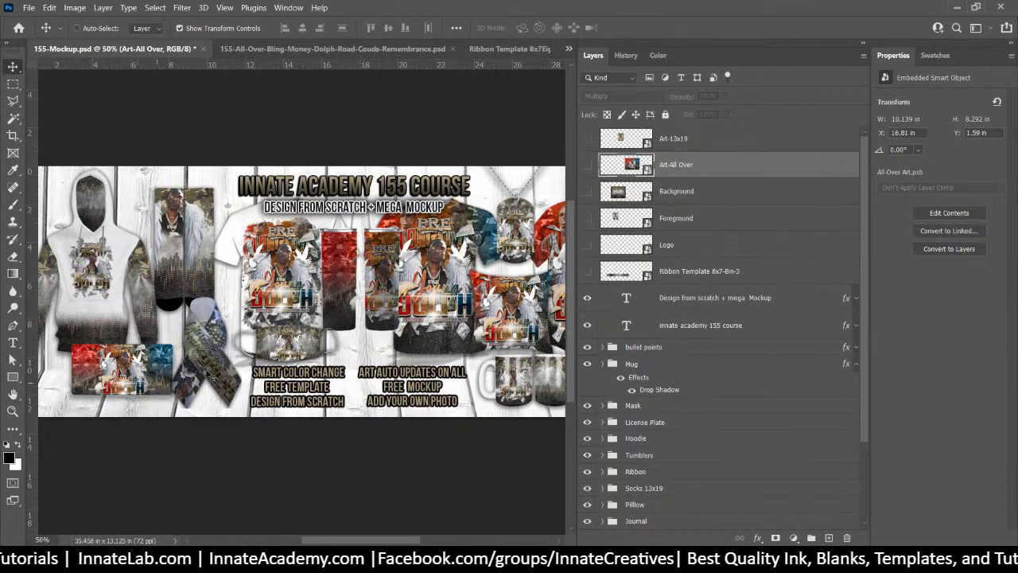
Step: Place 3-Background.png above Background-2 inside the mockup's Background smart object, and save and close Layer 0.psb
drag(372, 540, 399, 540)
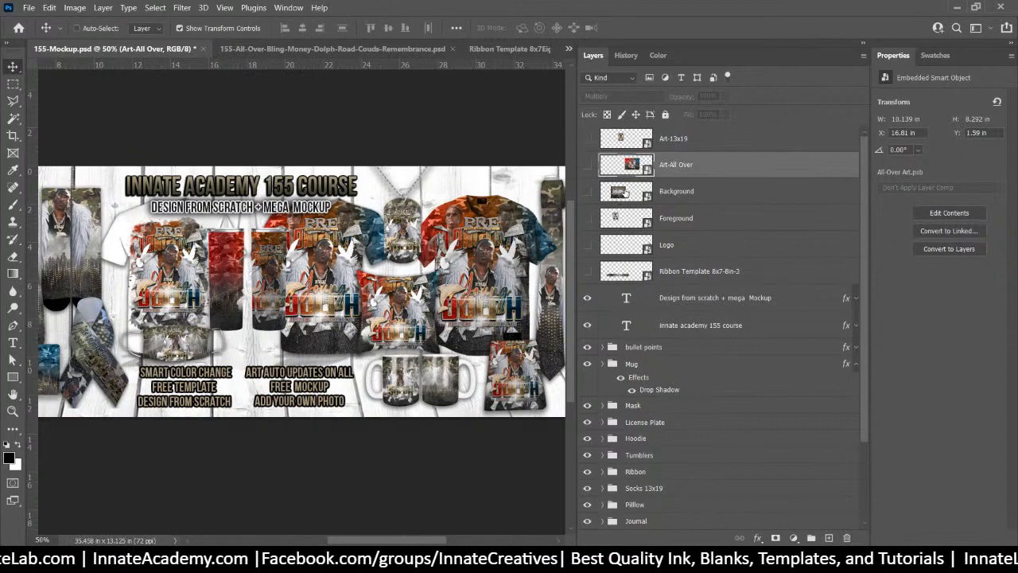
click(621, 194)
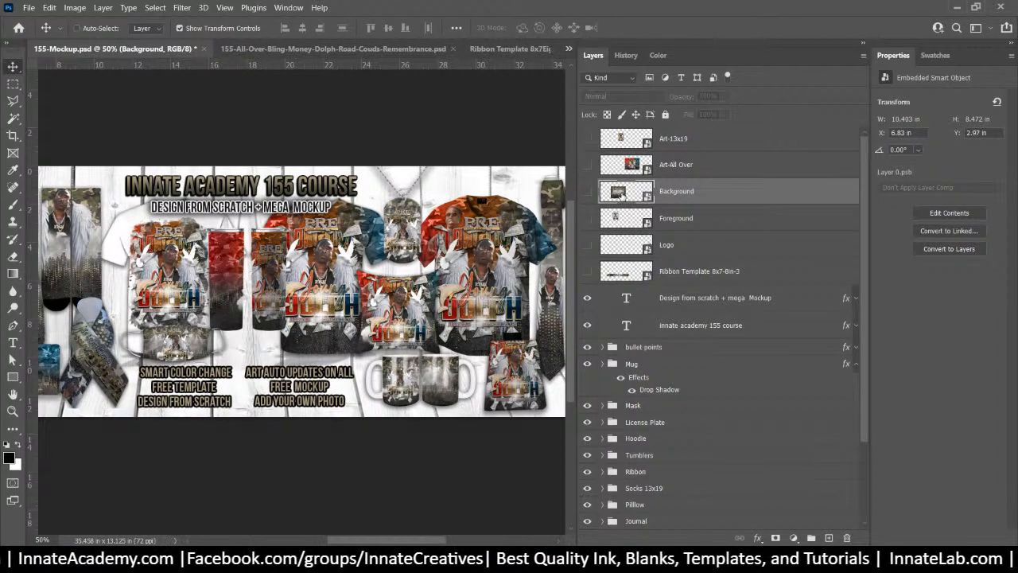
double_click(622, 192)
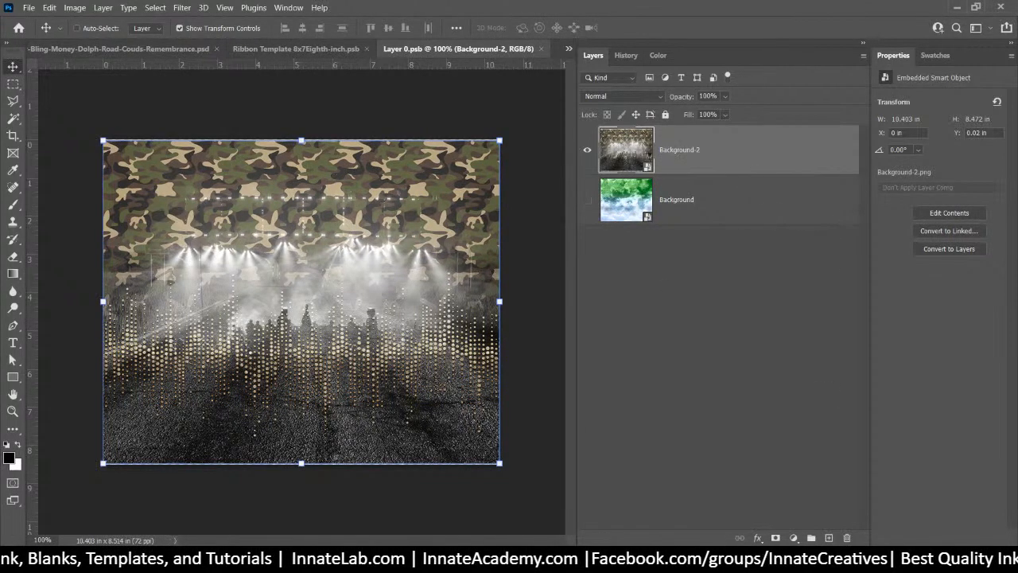
key(alt+Tab)
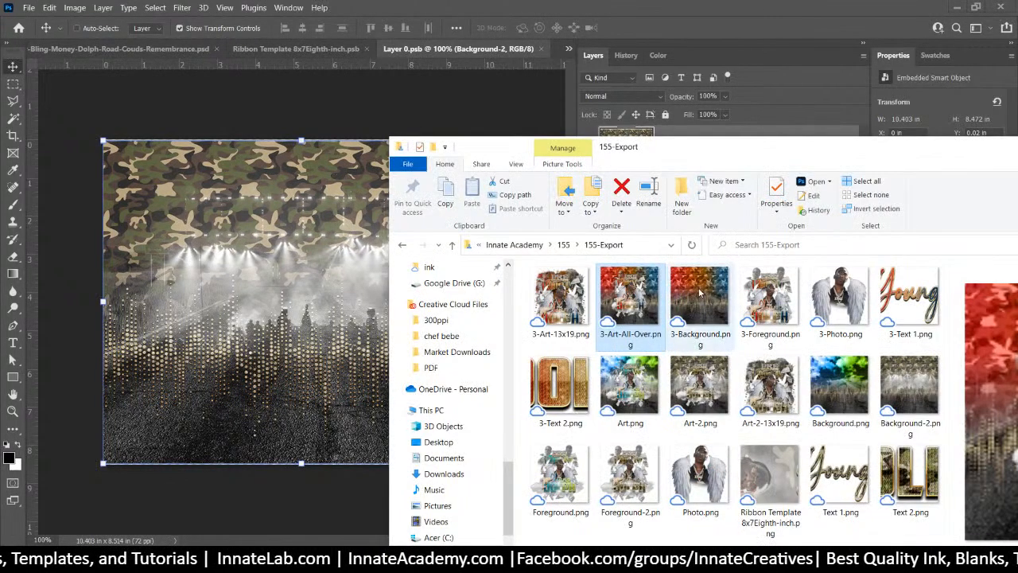
drag(700, 292, 245, 212)
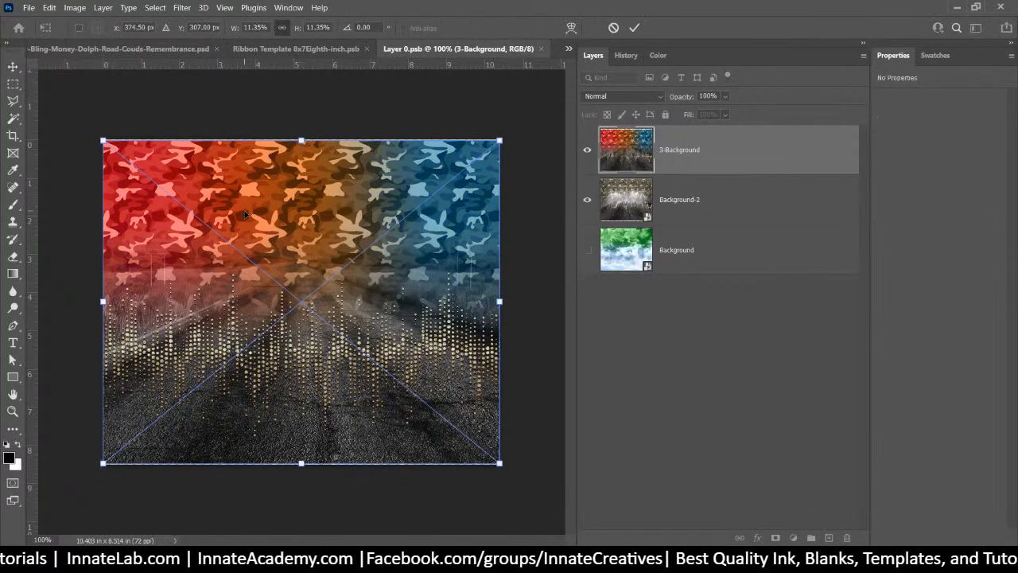
key(Return)
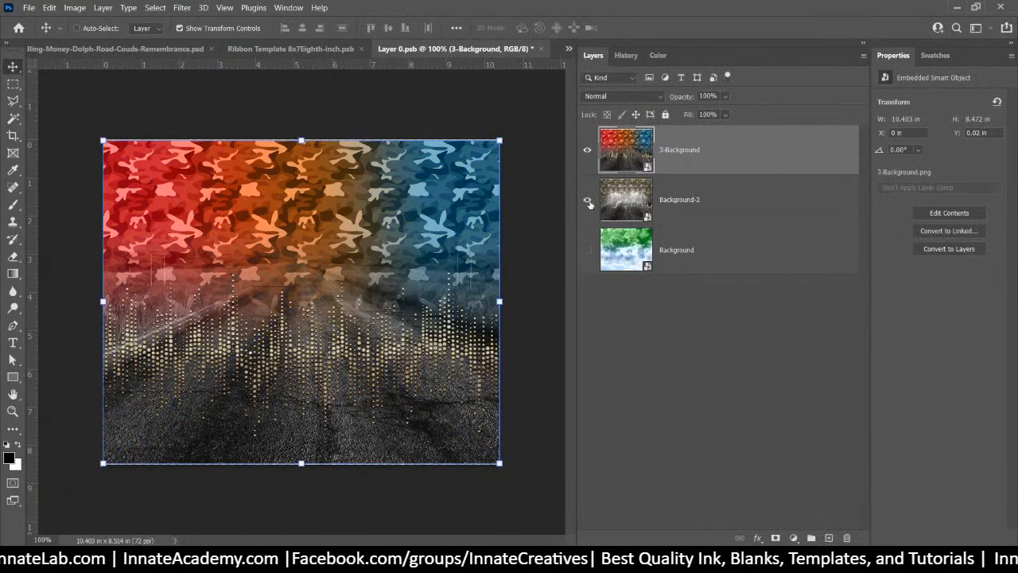
click(541, 49)
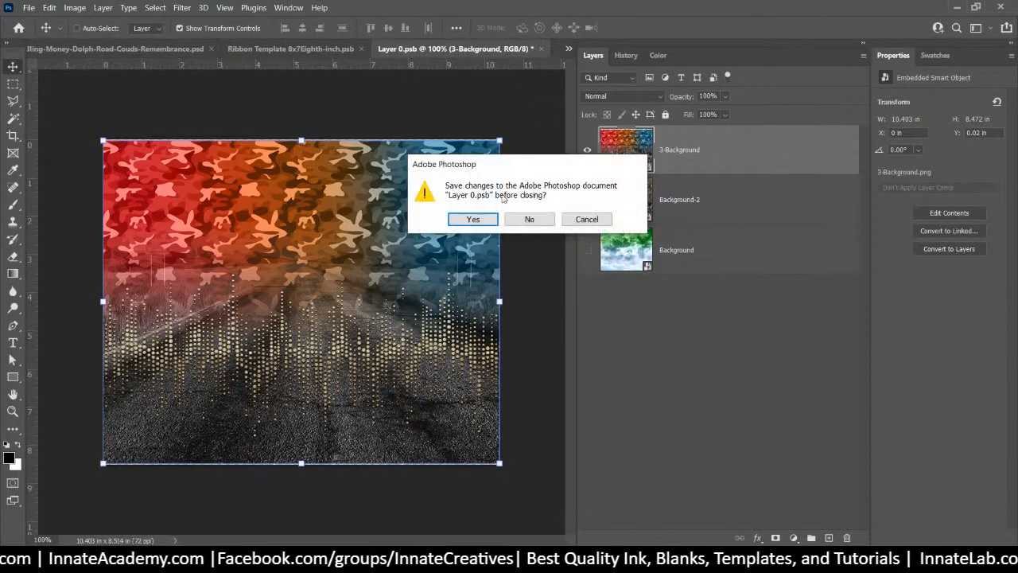
click(473, 219)
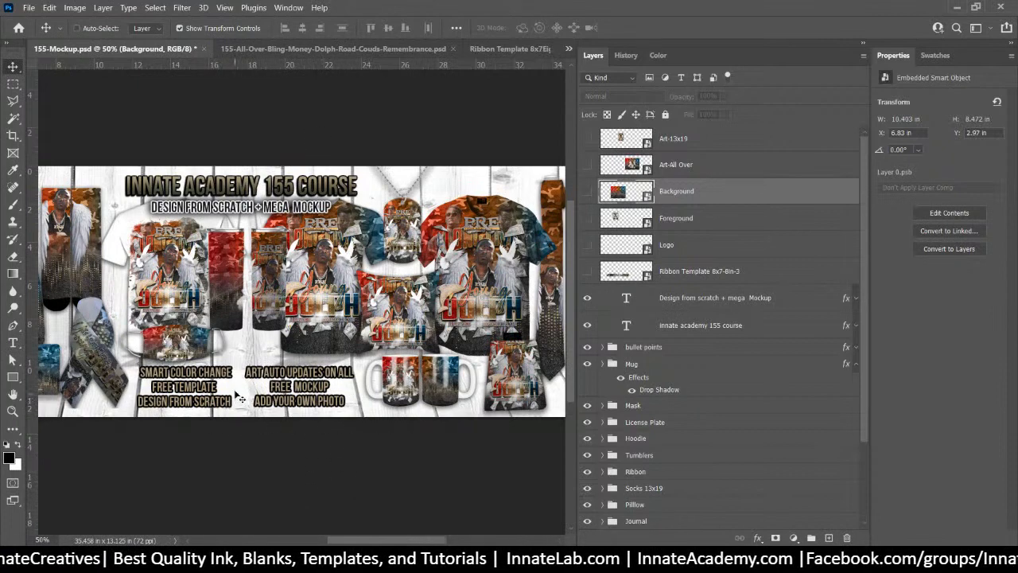
Step: Select the Mask group in the mockup and shift it slightly right and down beneath the white shirt
right_click(202, 352)
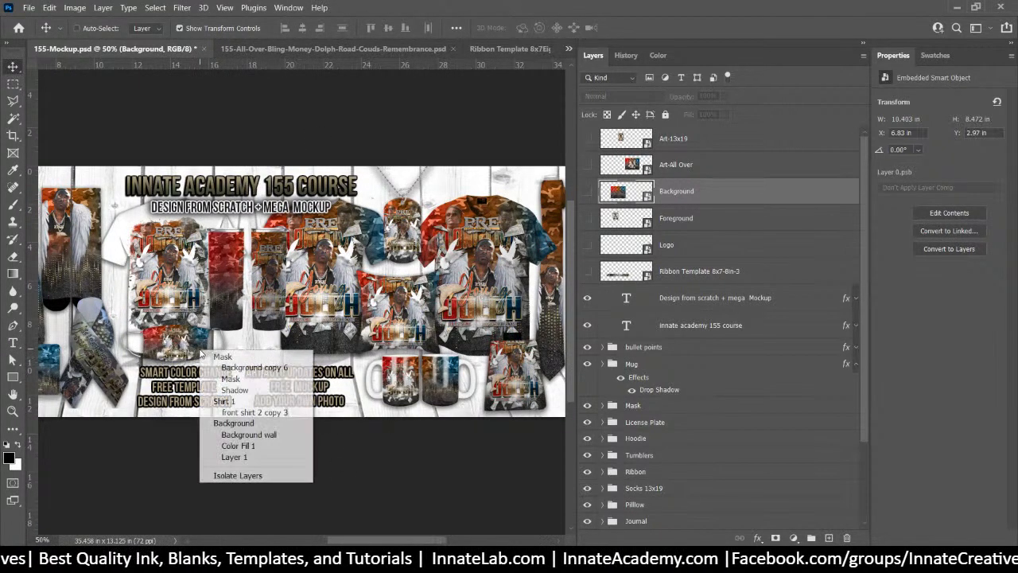
click(214, 356)
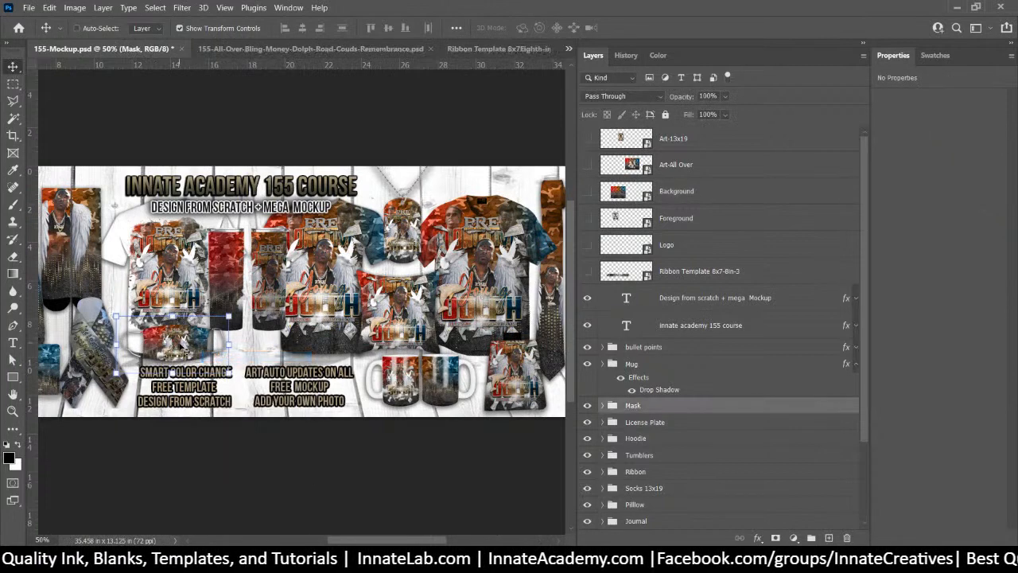
drag(185, 343, 241, 357)
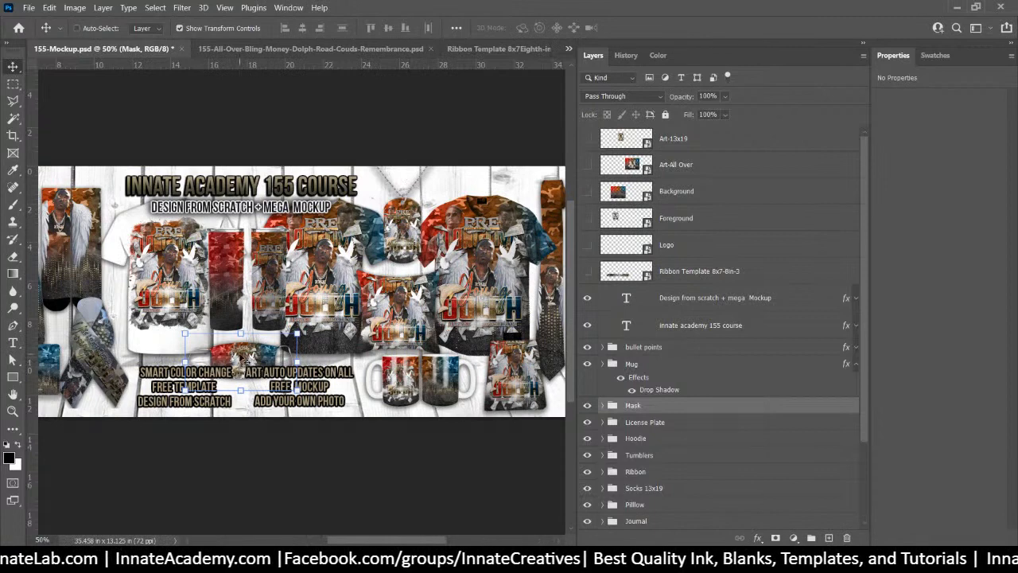
drag(244, 362, 199, 342)
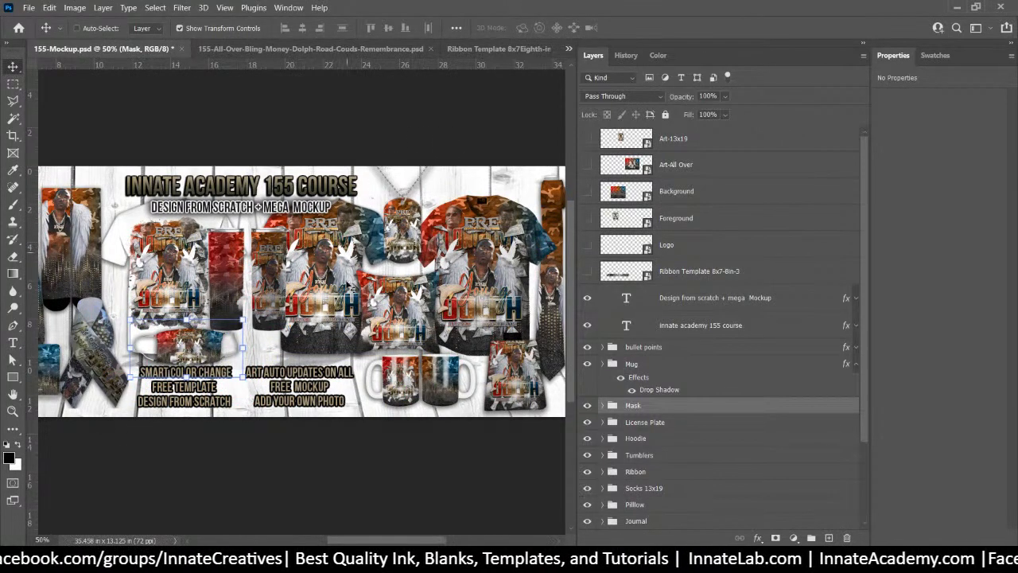
Step: Place 3-Foreground.png from the 155-Export folder inside the mockup's Foreground smart object, hide Foreground-2, and save and close Foreground.psb
click(676, 219)
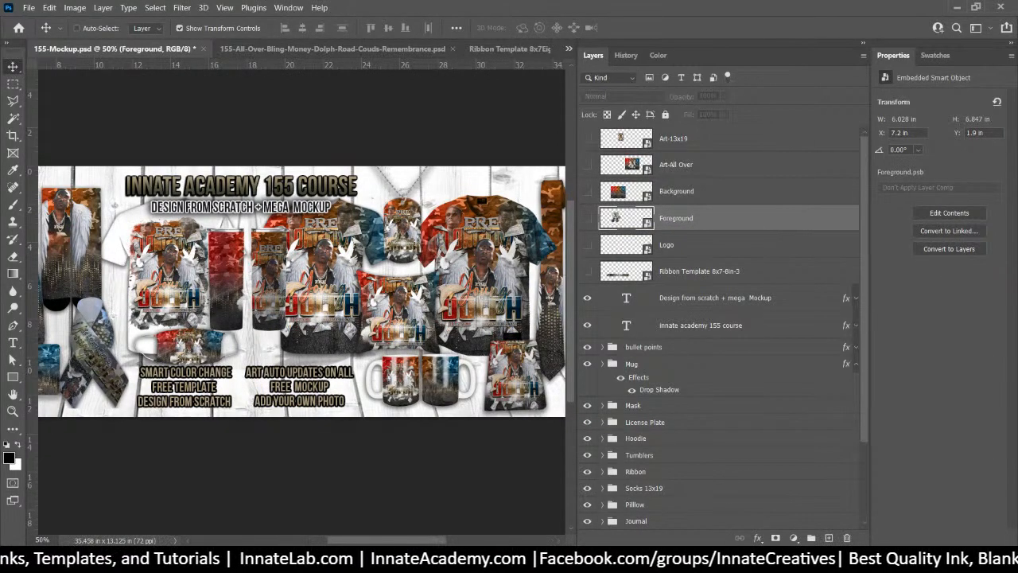
double_click(614, 220)
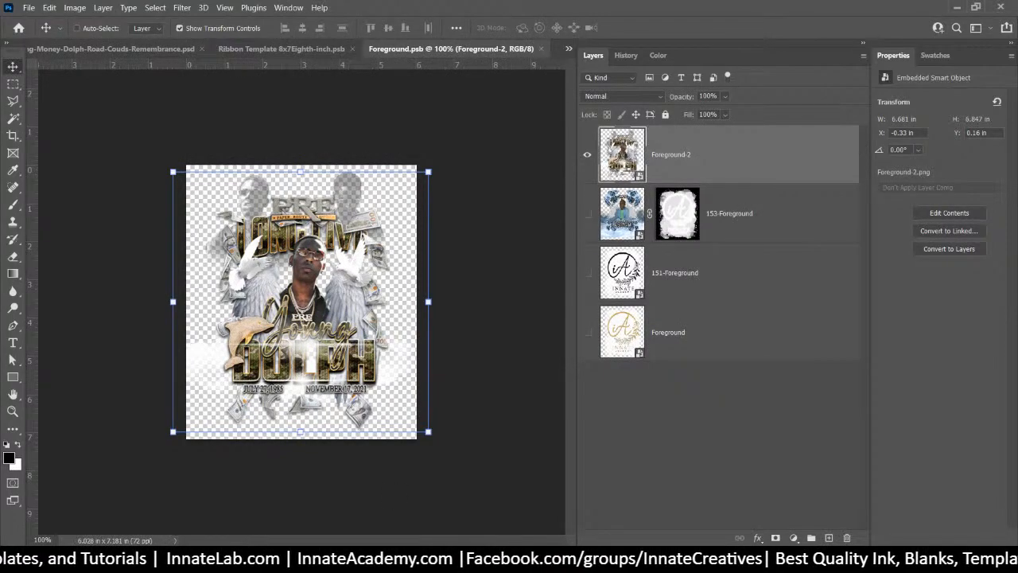
click(855, 560)
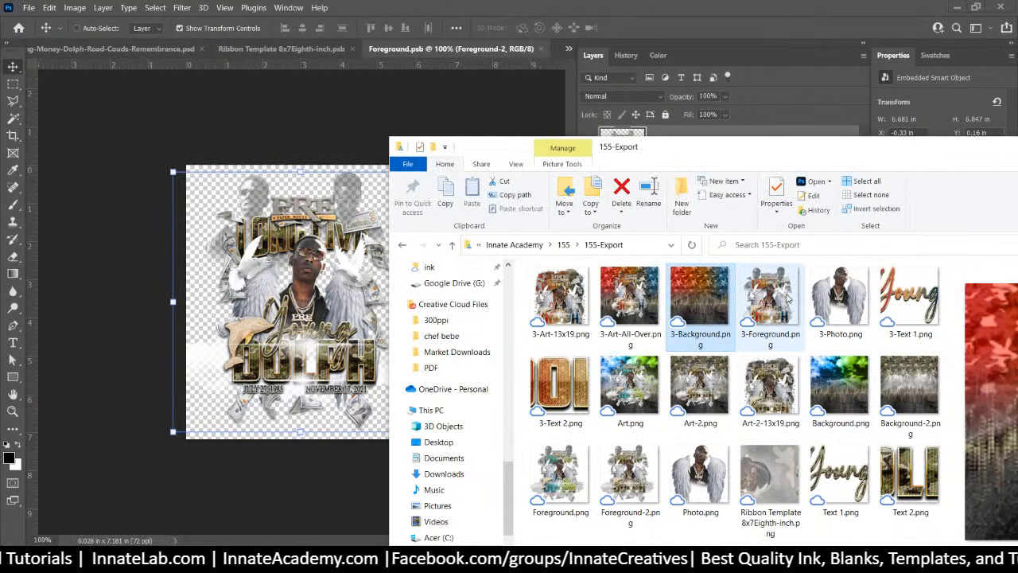
drag(787, 301, 295, 323)
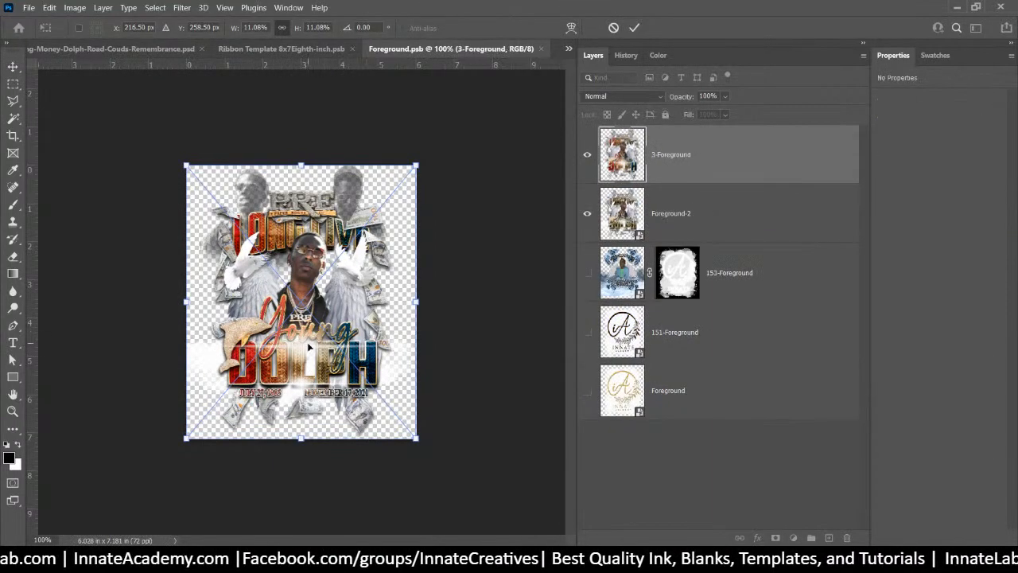
key(Return)
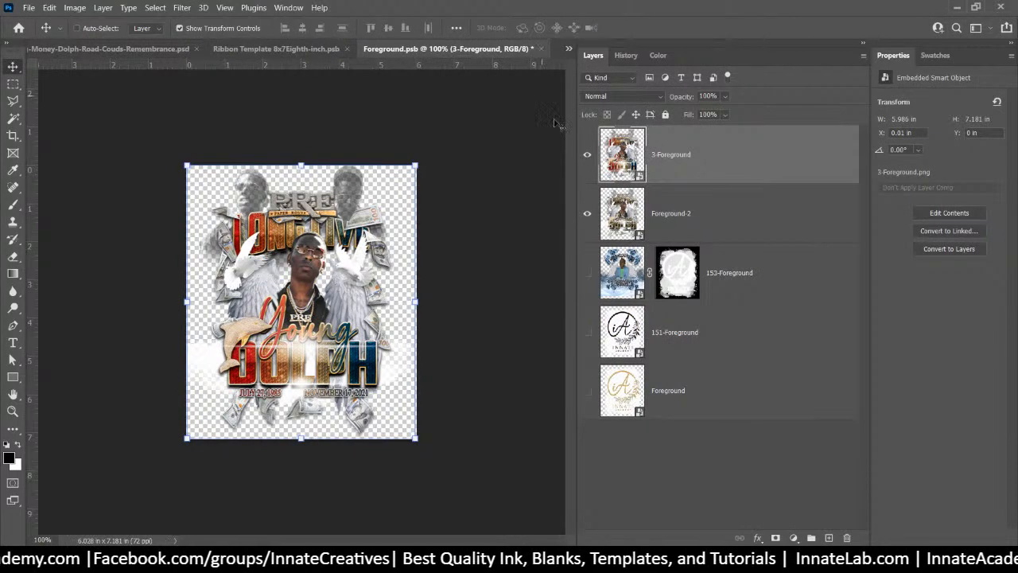
click(587, 214)
click(540, 49)
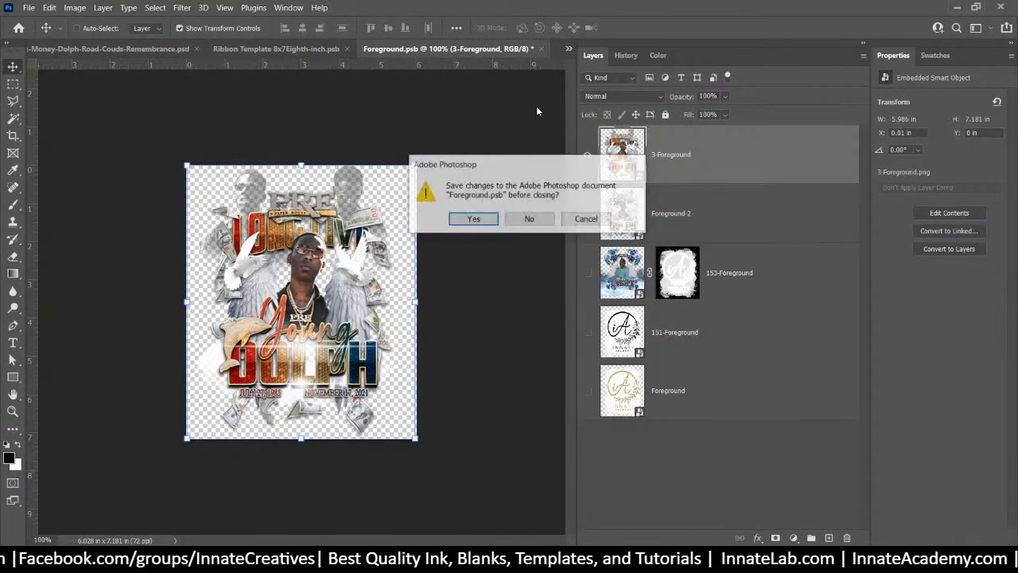
click(474, 220)
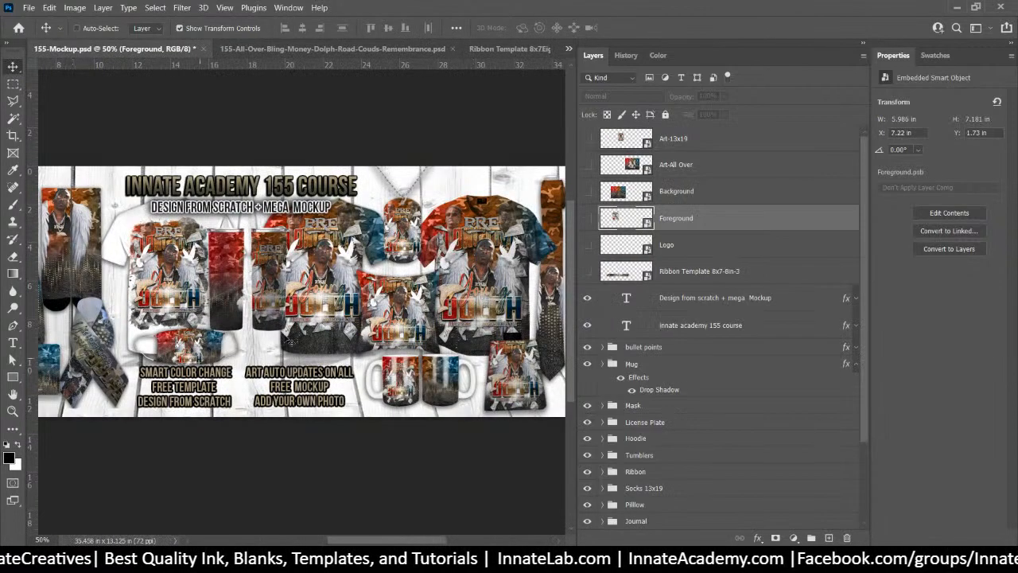
Step: In Ribbon Template 8x7Eighth-inch.psb, open the First Name smart object's contents, place 3-Text 1.png from 155-Export, and hide Layer 1
drag(408, 544, 367, 543)
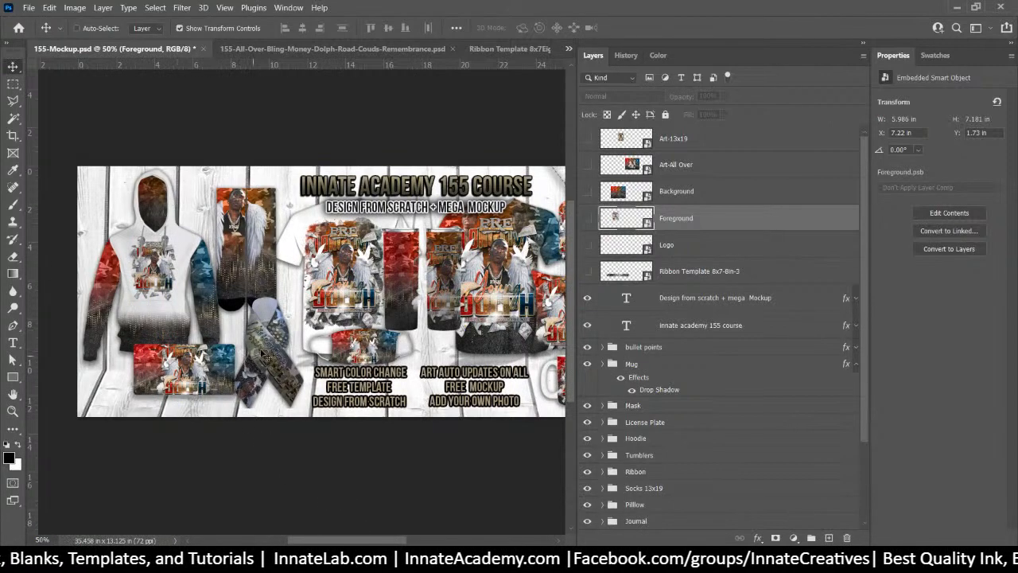
drag(327, 542, 350, 543)
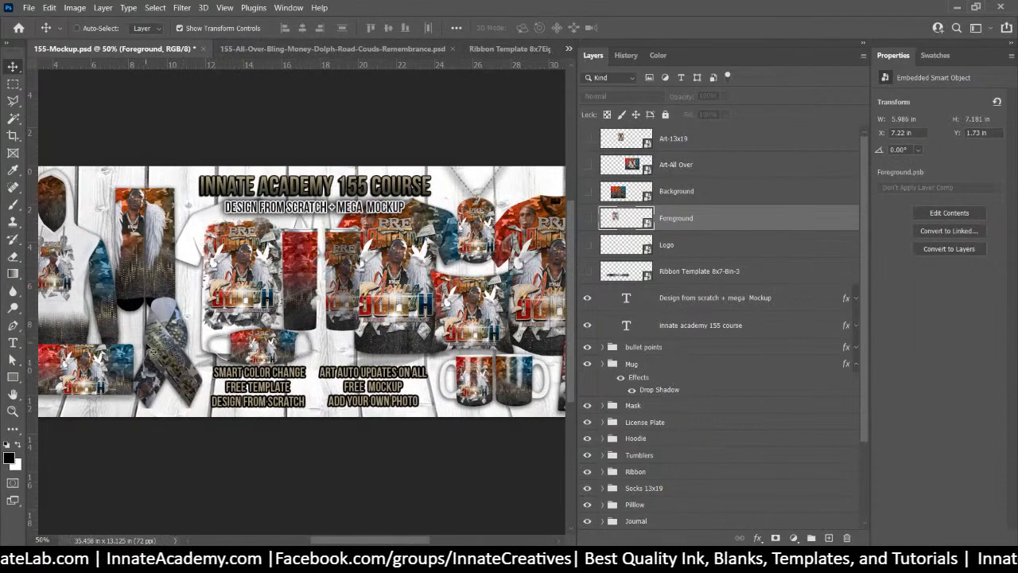
click(497, 50)
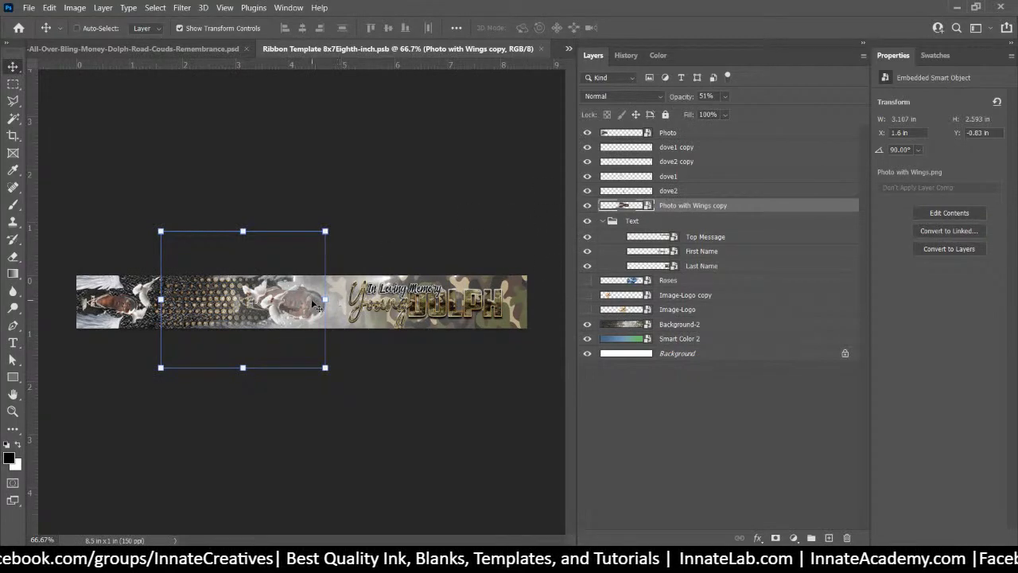
right_click(392, 308)
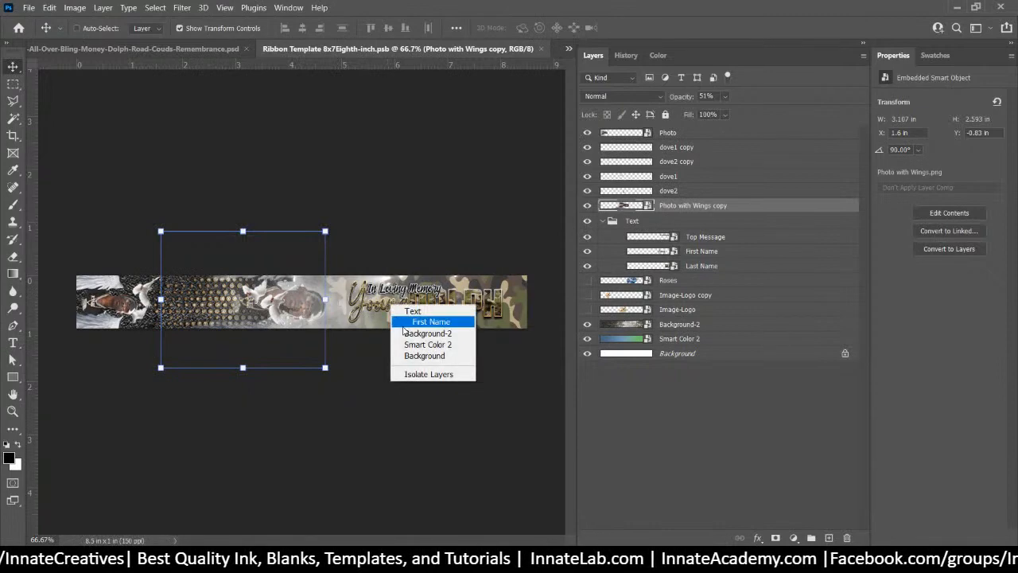
click(406, 327)
double_click(659, 254)
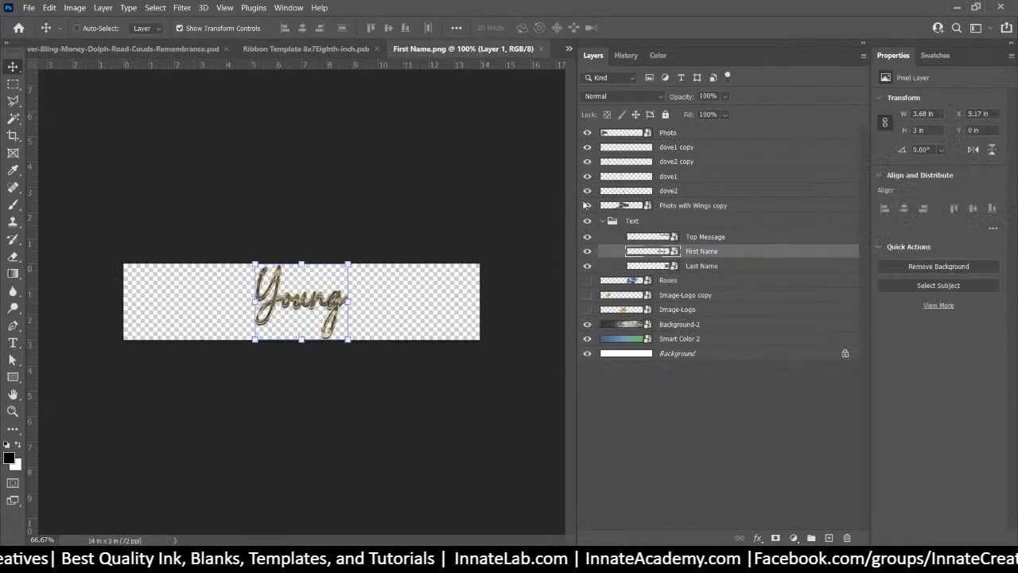
click(548, 561)
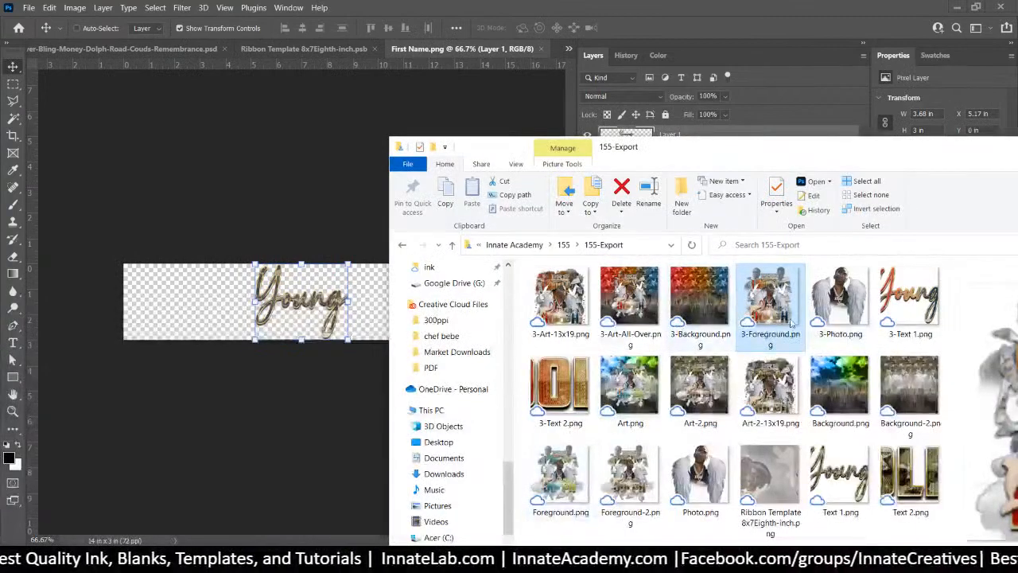
click(899, 311)
drag(899, 311, 328, 315)
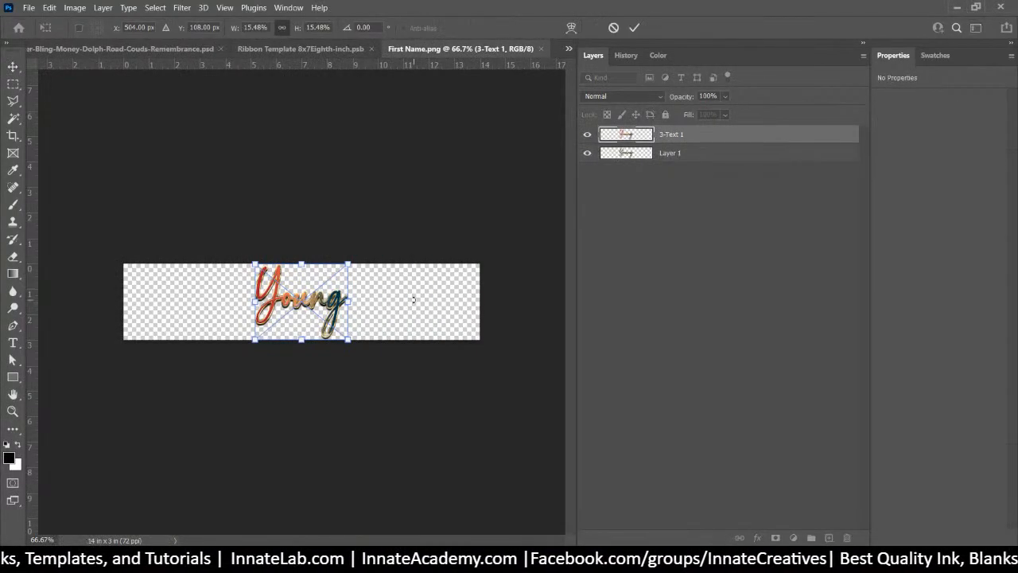
key(Return)
click(588, 153)
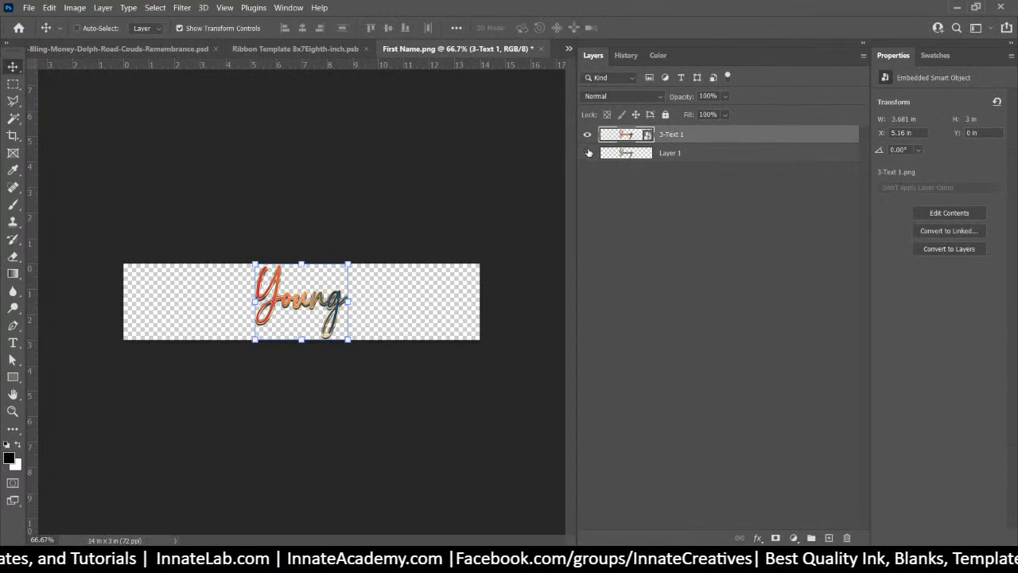
click(540, 49)
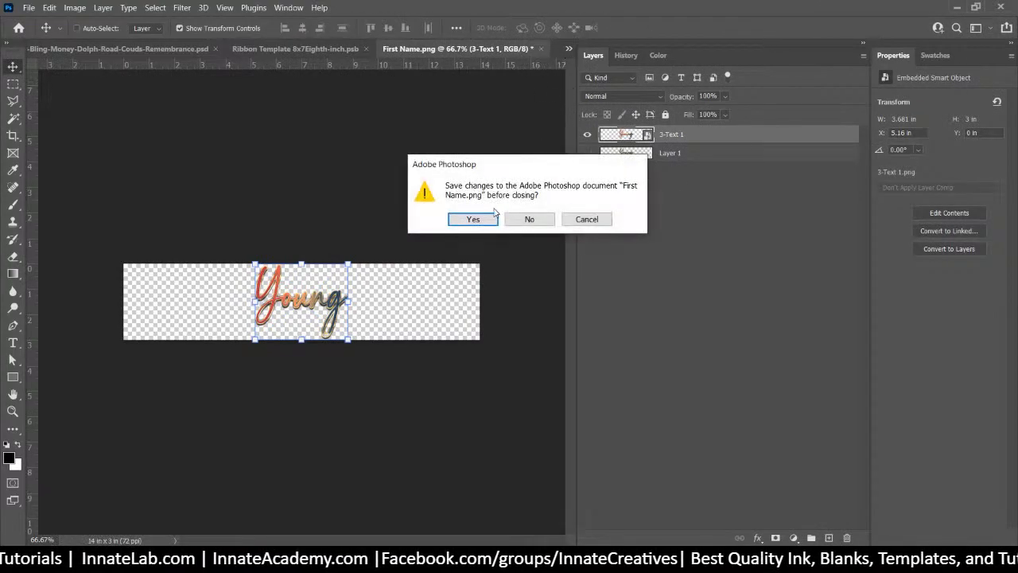
click(487, 219)
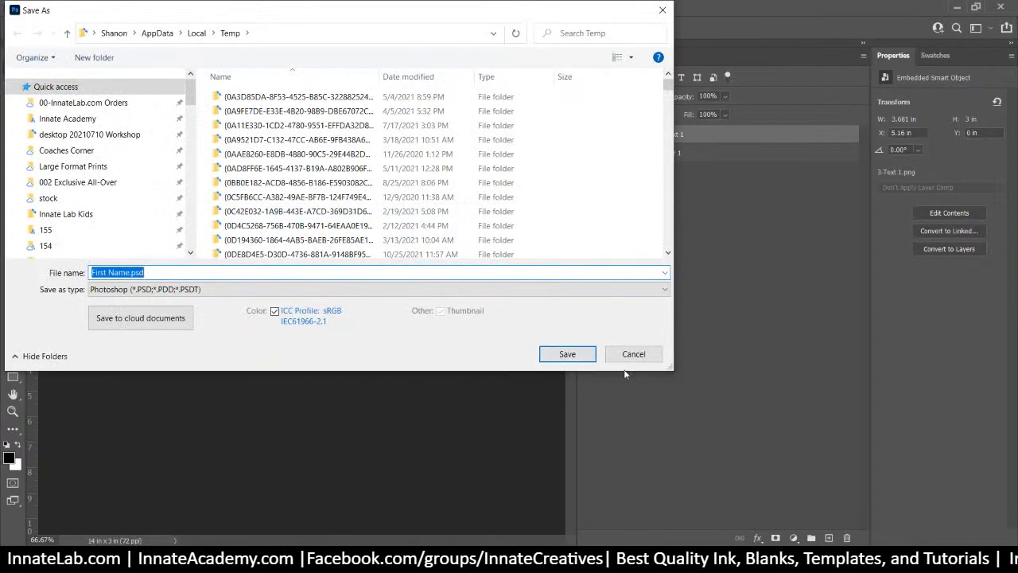
click(629, 353)
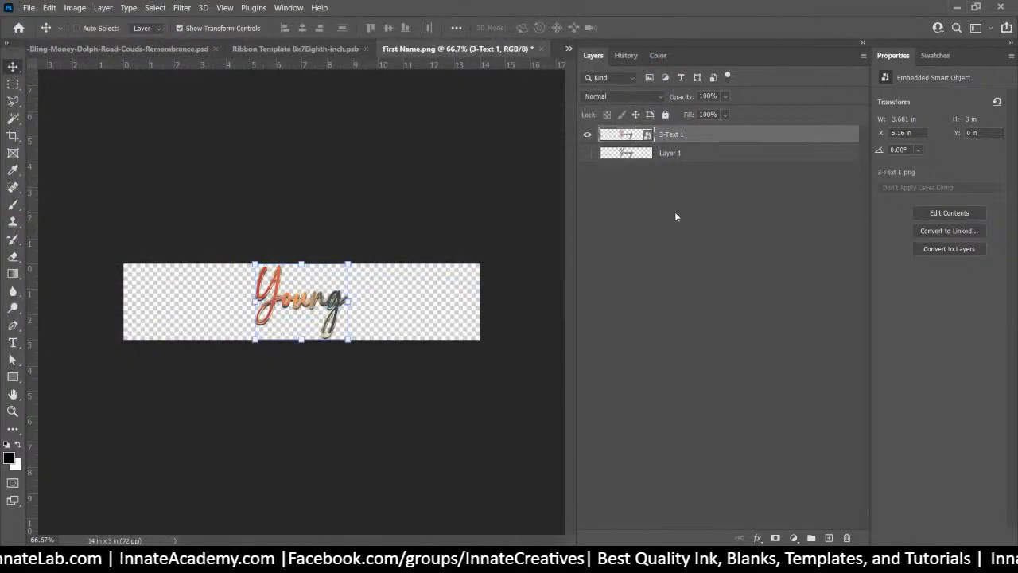
Step: Delete Layer 1 from First Name.png so only 3-Text 1 remains, and save and close the file
click(688, 154)
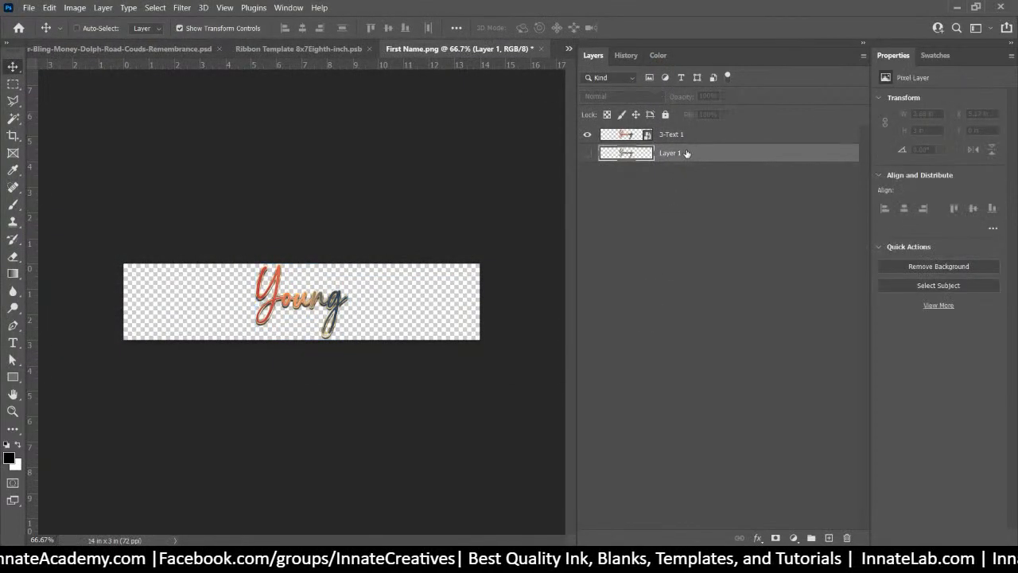
key(Delete)
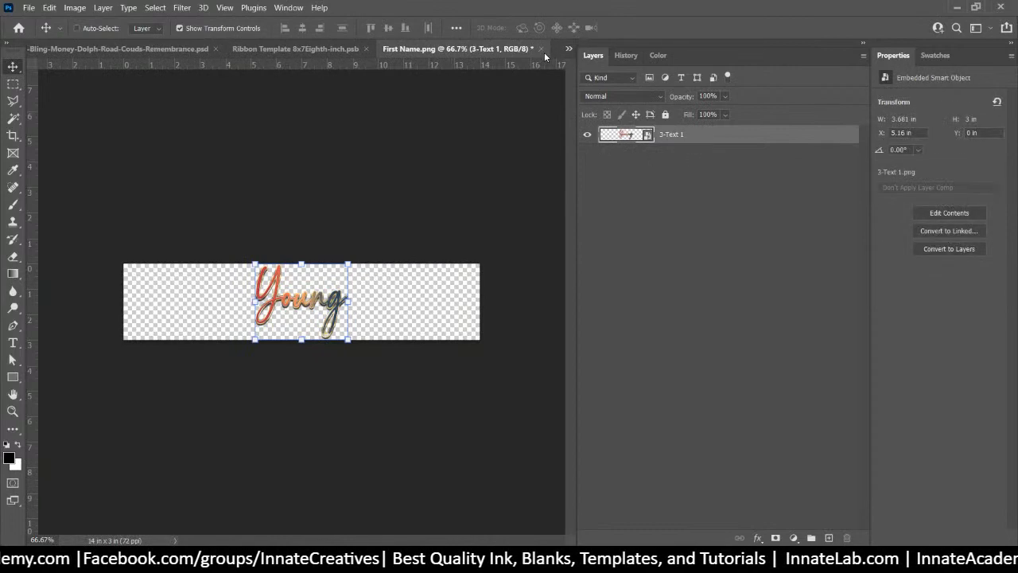
click(541, 49)
click(474, 221)
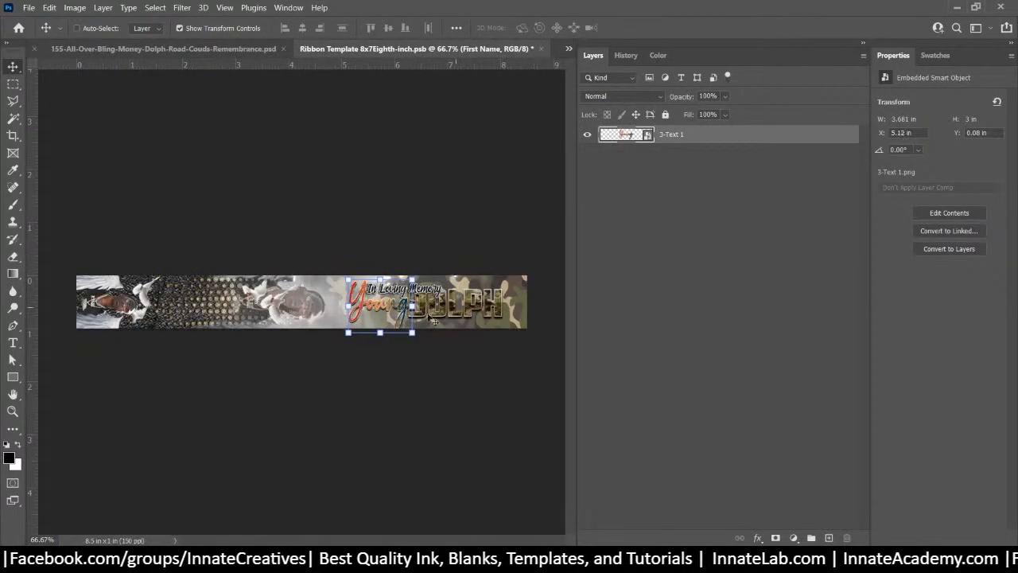
Step: Open the contents of the ribbon's Last Name smart object and place 3-Text 2.png from the 155-Export folder
right_click(455, 312)
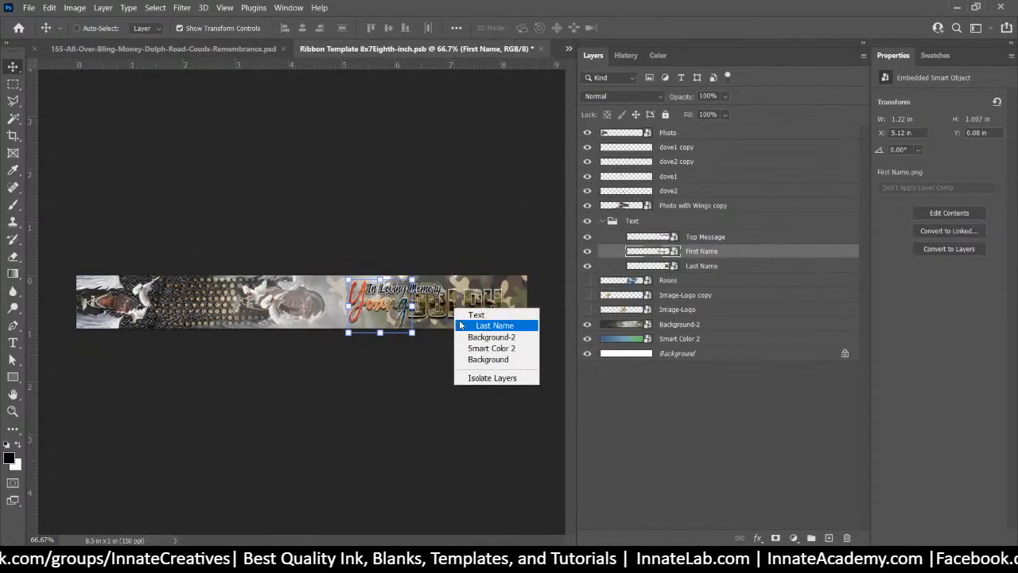
click(481, 324)
double_click(653, 268)
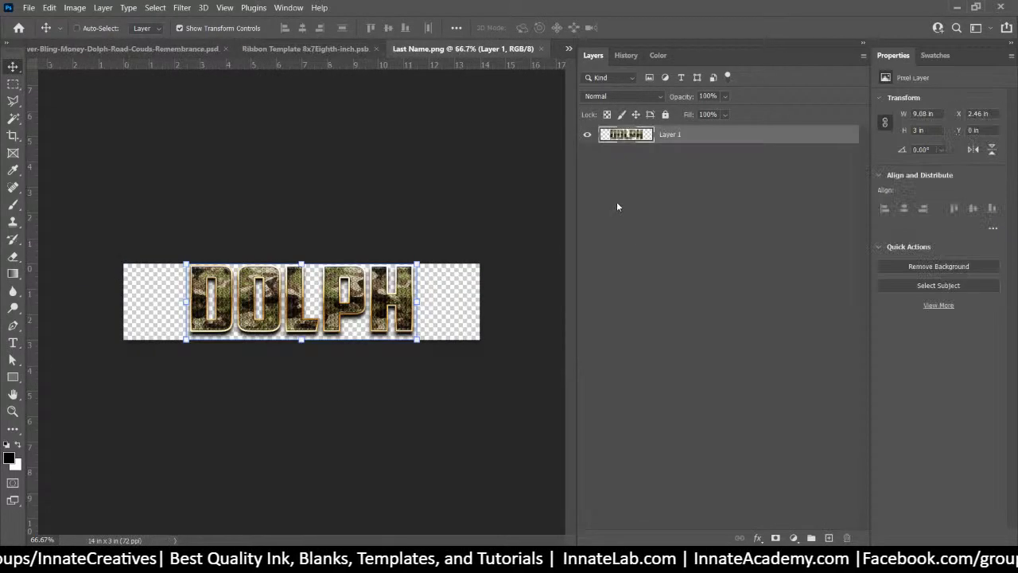
key(alt+Tab)
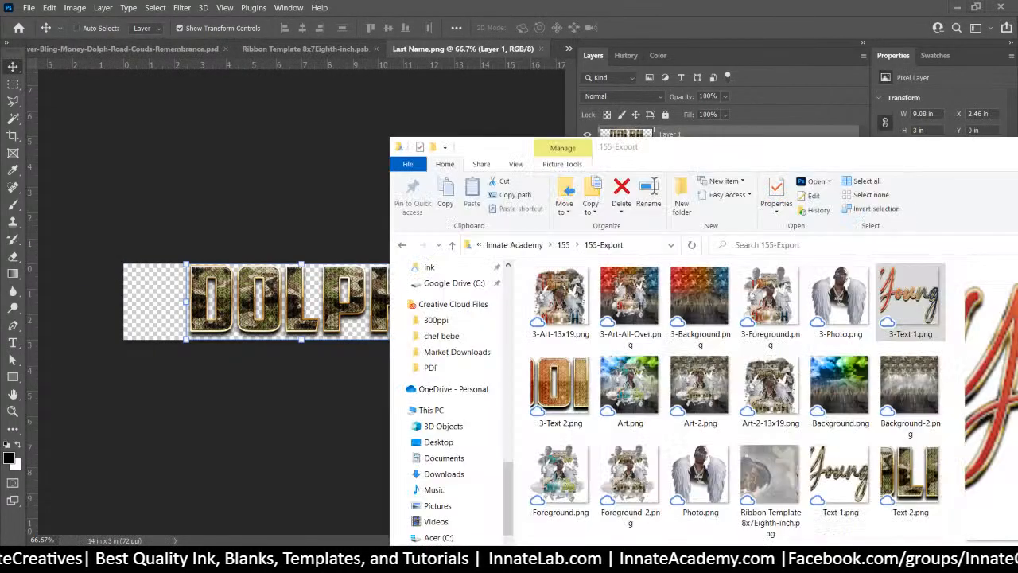
click(568, 400)
drag(568, 400, 328, 318)
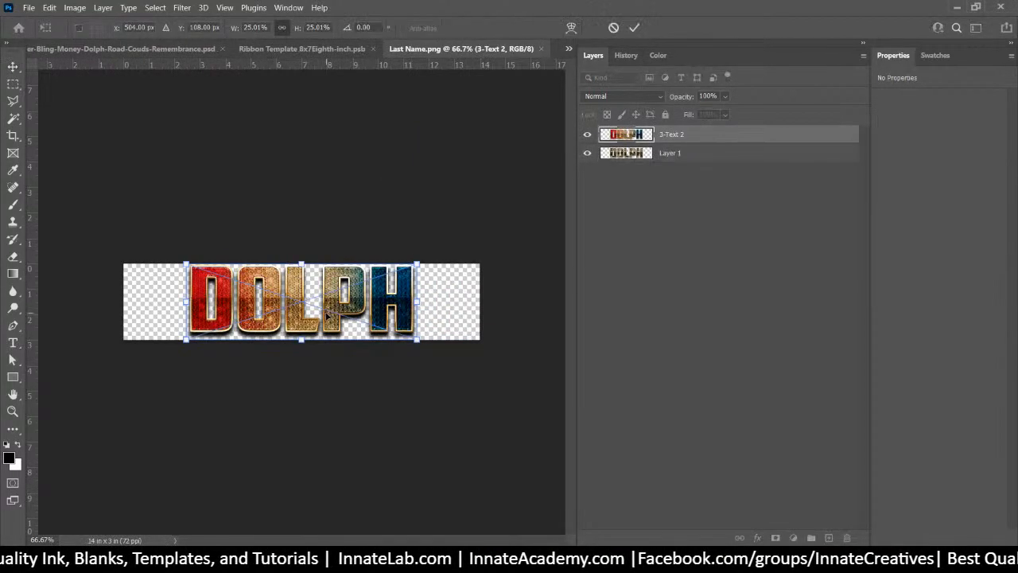
key(Return)
Step: Delete the old Layer 1 beneath 3-Text 2, and save and close Last Name.png
click(659, 157)
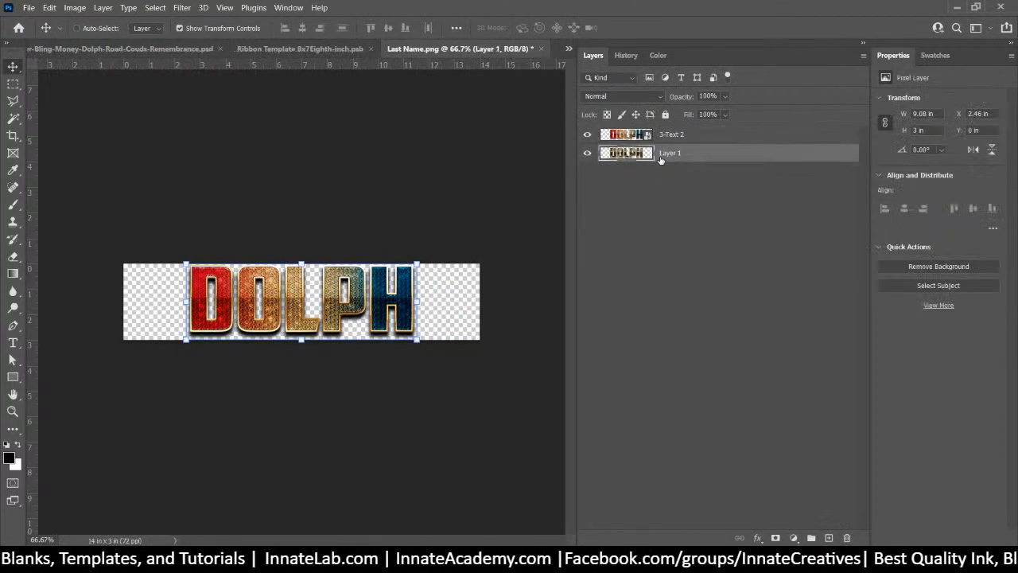
key(Delete)
key(ctrl+s)
click(538, 48)
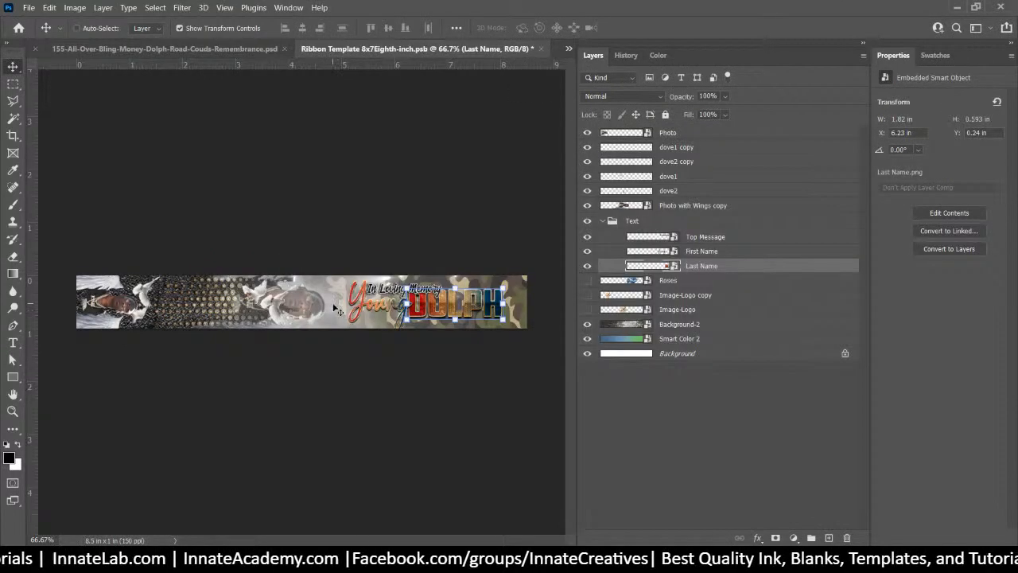
Step: Open the contents of the ribbon's Background-2 smart object and place 3-Background.png from 155-Export at 100% scale
right_click(334, 306)
click(368, 311)
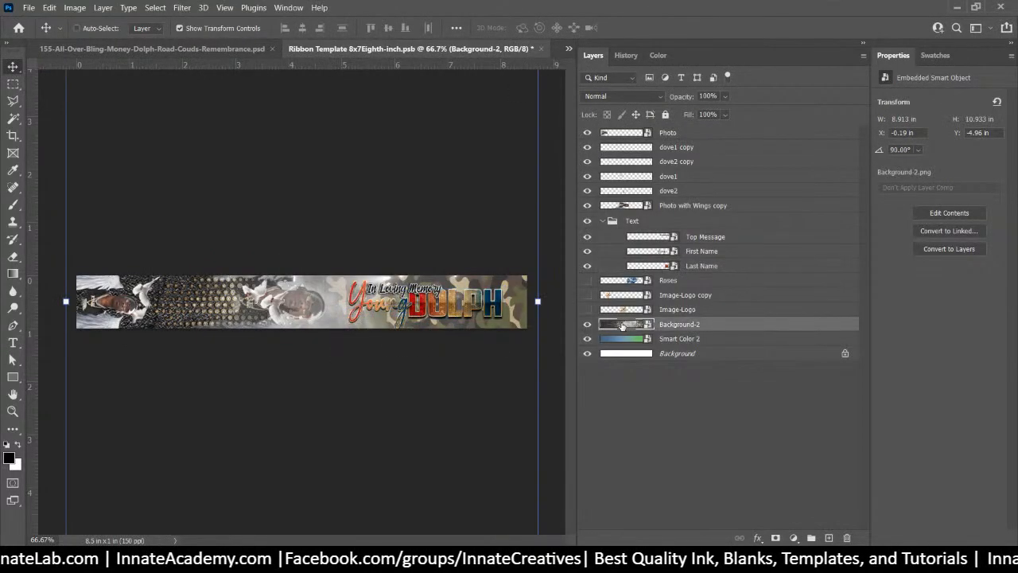
double_click(622, 324)
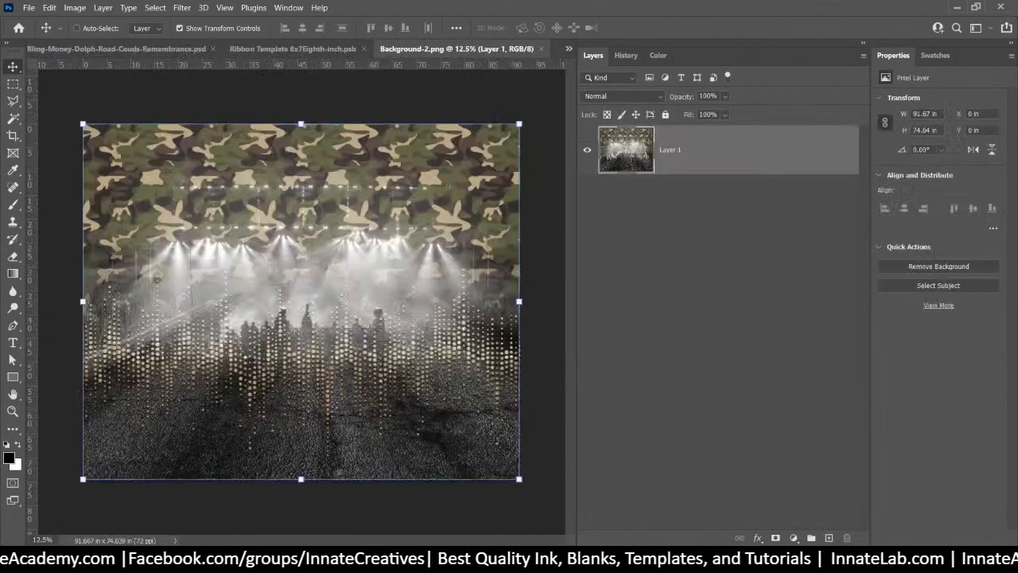
key(alt+Tab)
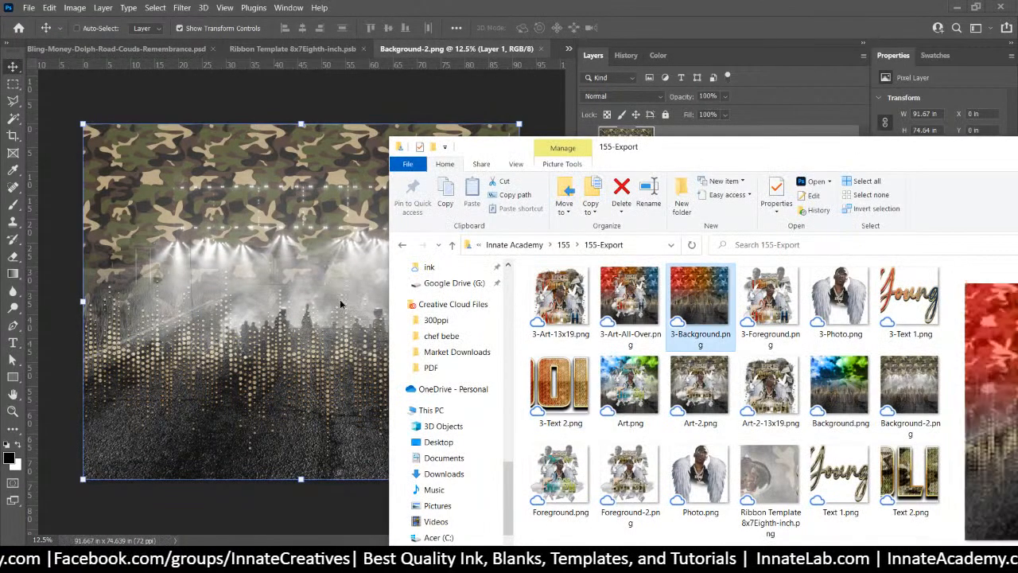
click(338, 300)
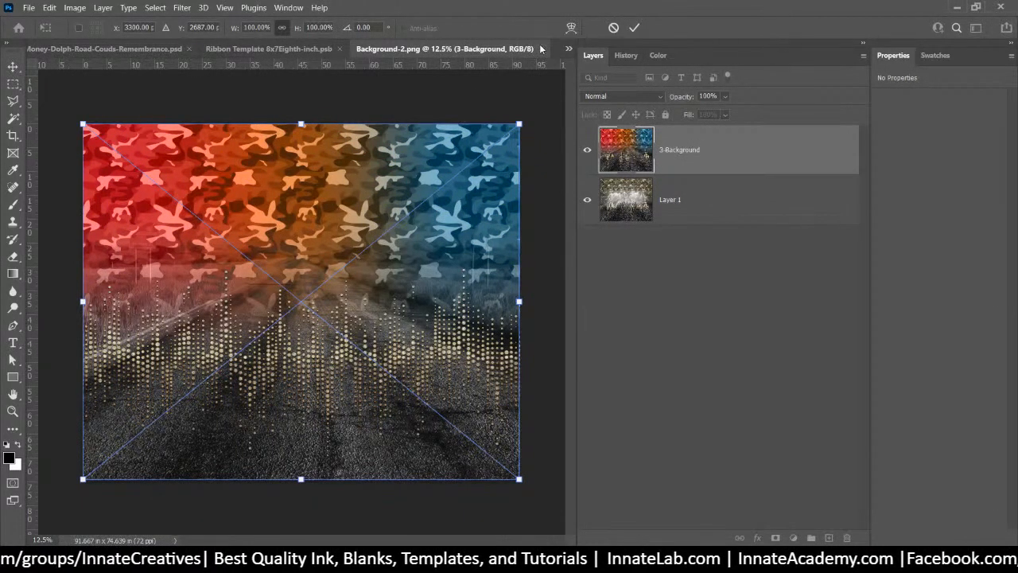
click(638, 28)
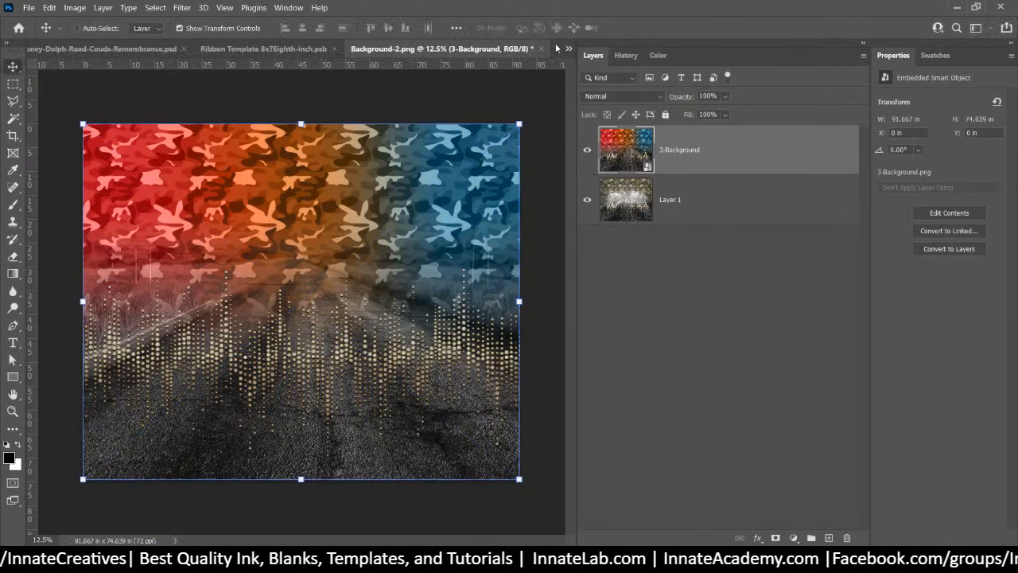
click(541, 49)
click(477, 220)
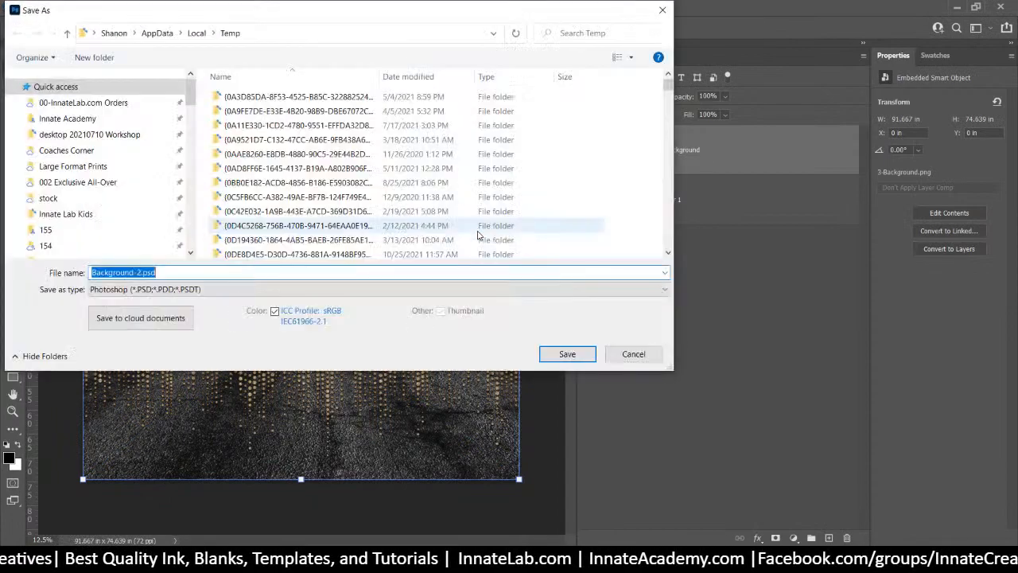
click(637, 352)
Step: Delete the old Layer 1 beneath 3-Background in Background-2.png, and save and close the file
click(732, 199)
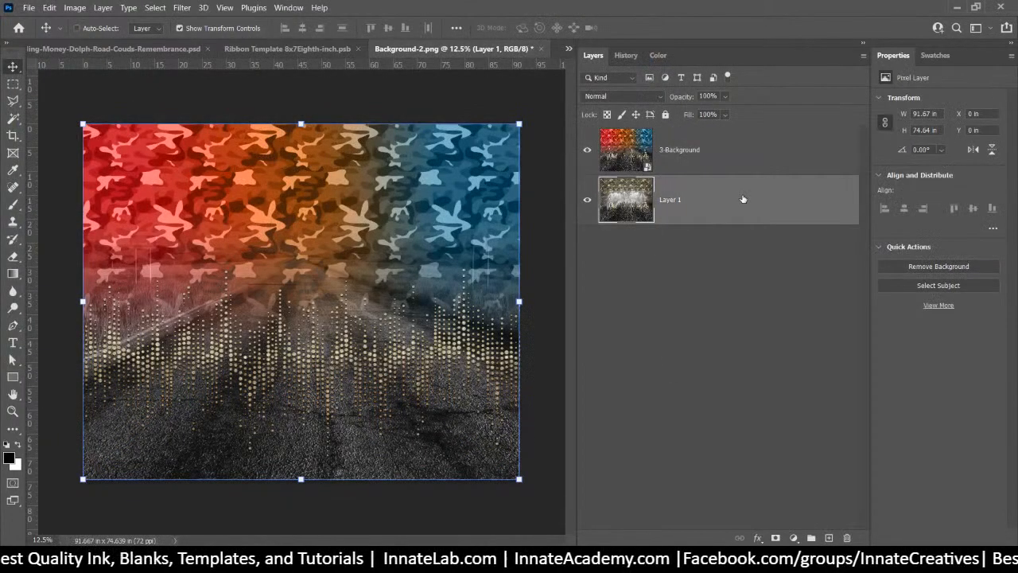
key(Delete)
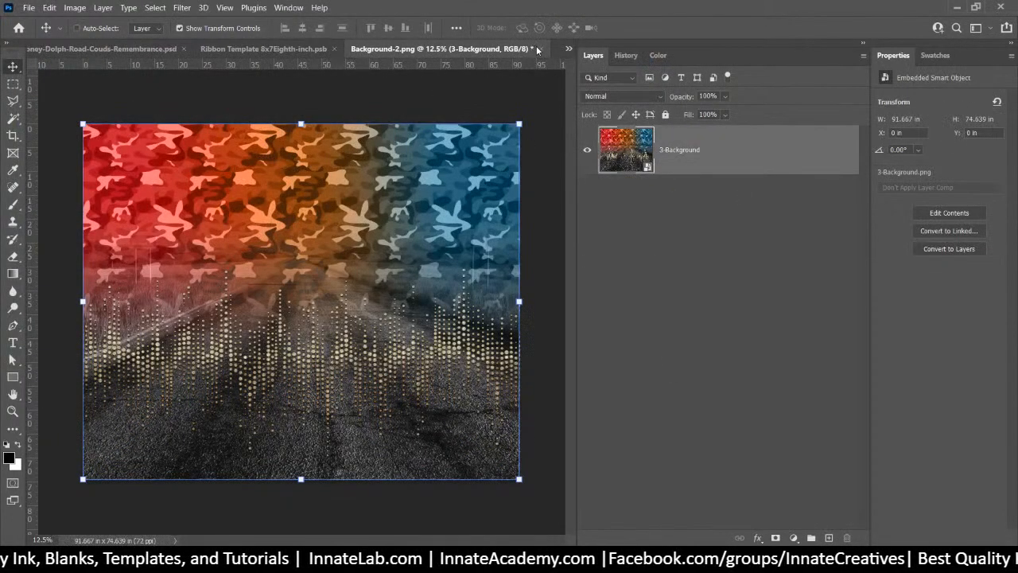
click(537, 49)
click(493, 222)
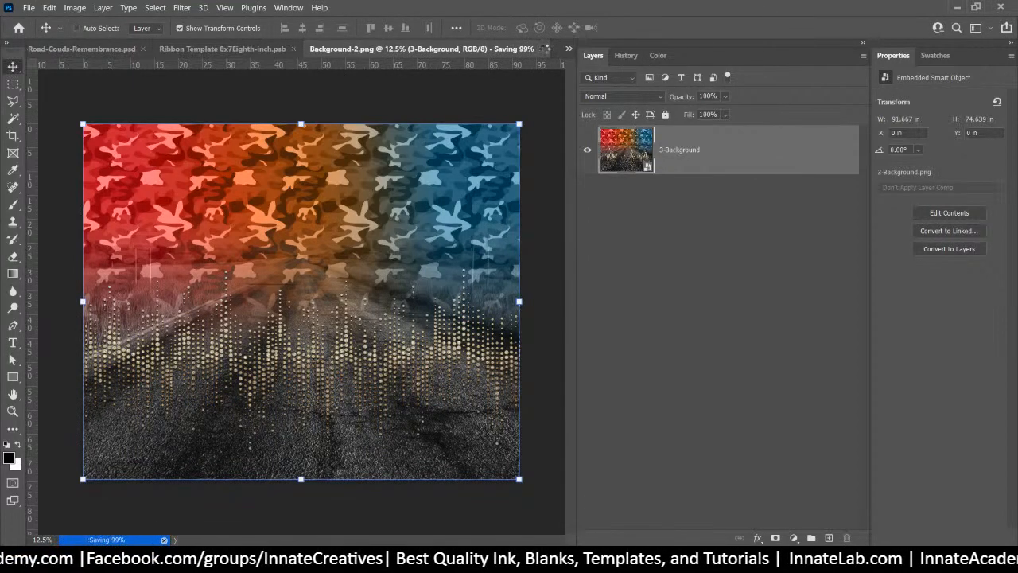
click(545, 49)
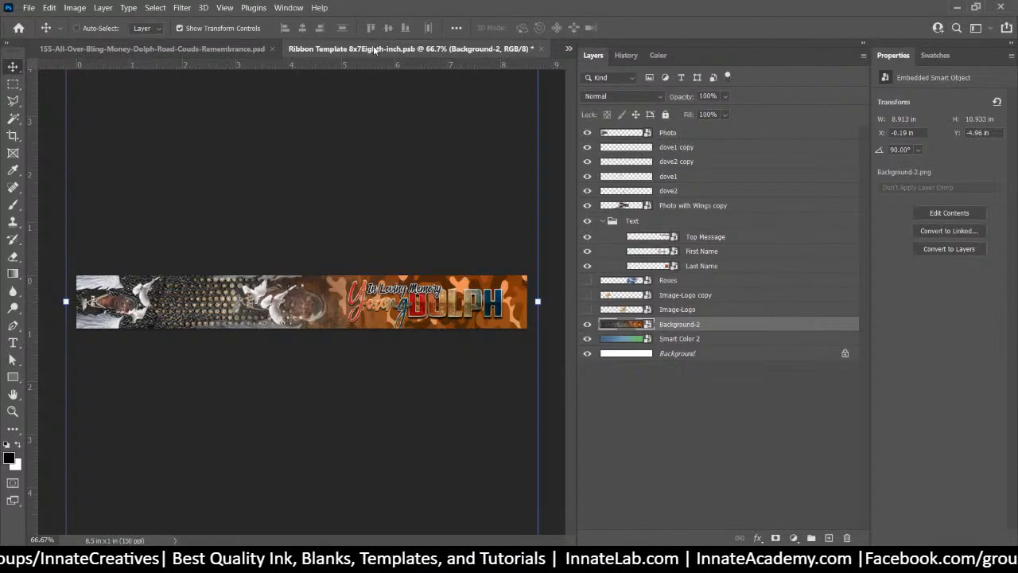
Step: Save a PNG copy of the ribbon template as 3-Ribbon Template 8x7Eighth-inch.png in the 155-Export folder, using the large file size option
click(29, 7)
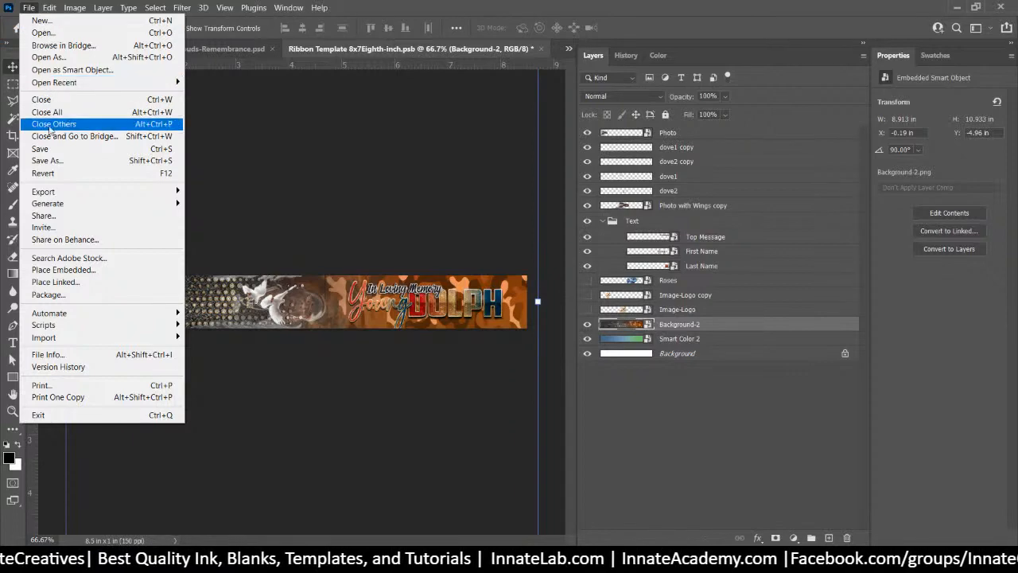
click(127, 161)
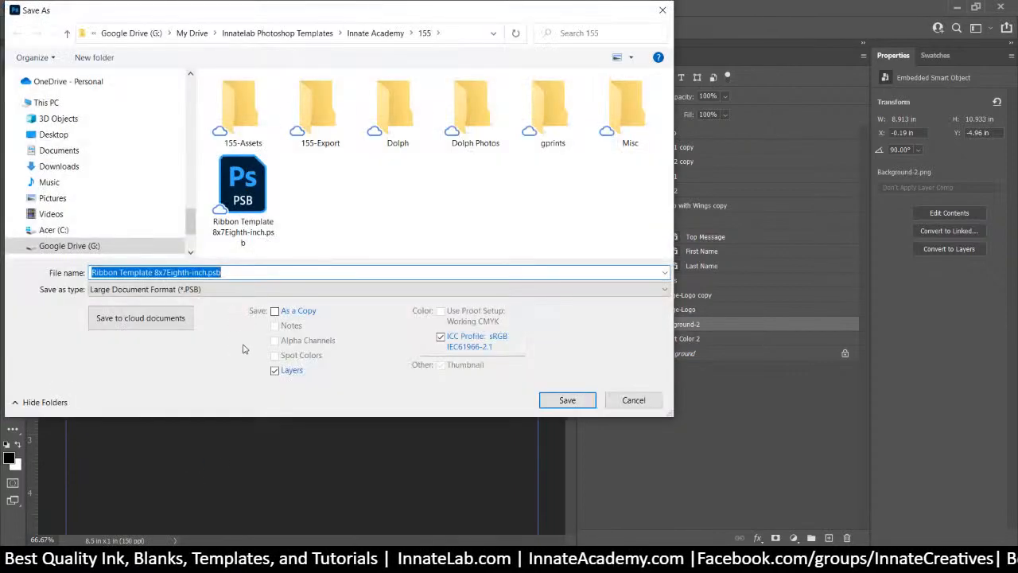
click(151, 289)
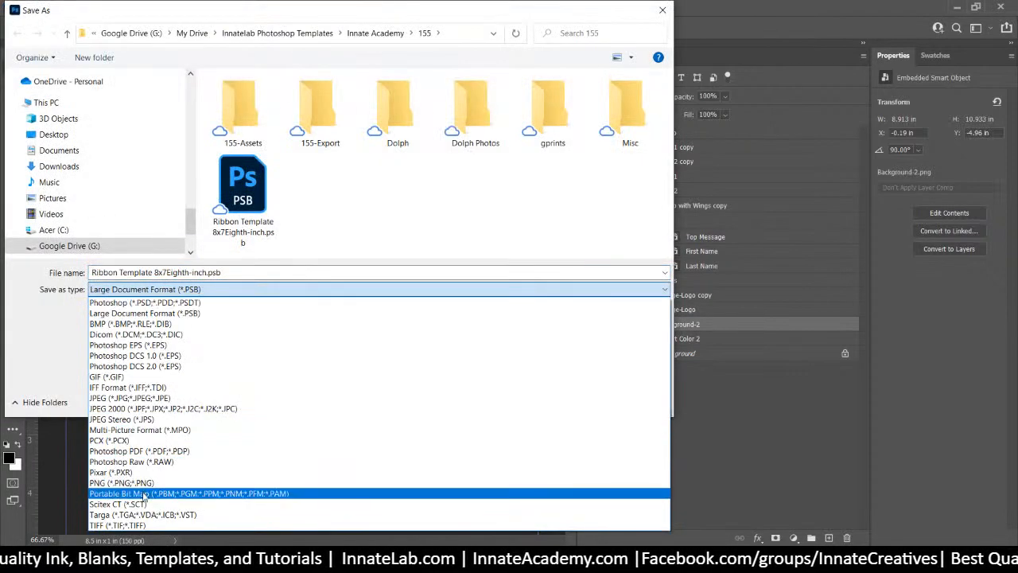
click(121, 483)
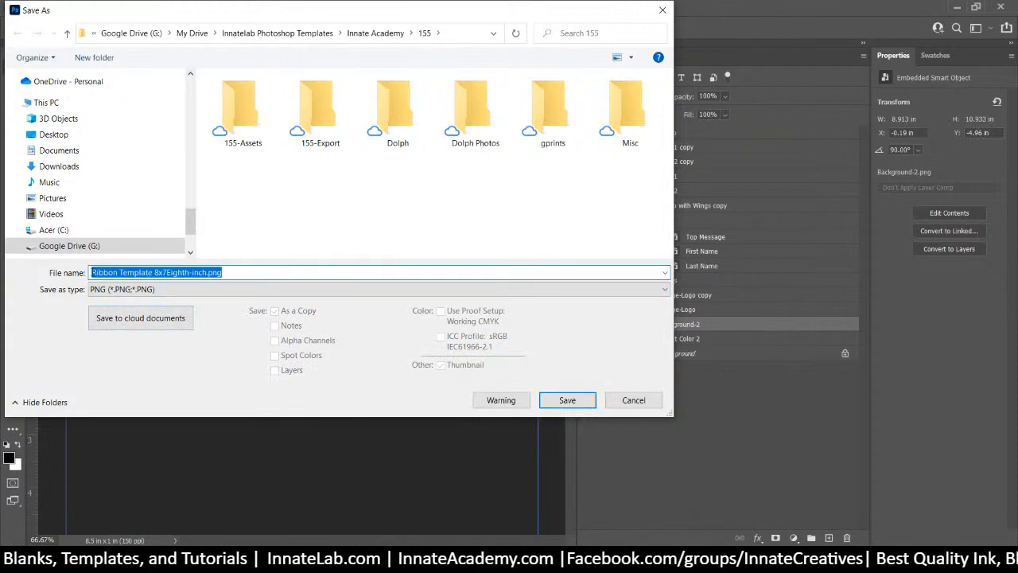
key(Home)
text(3)
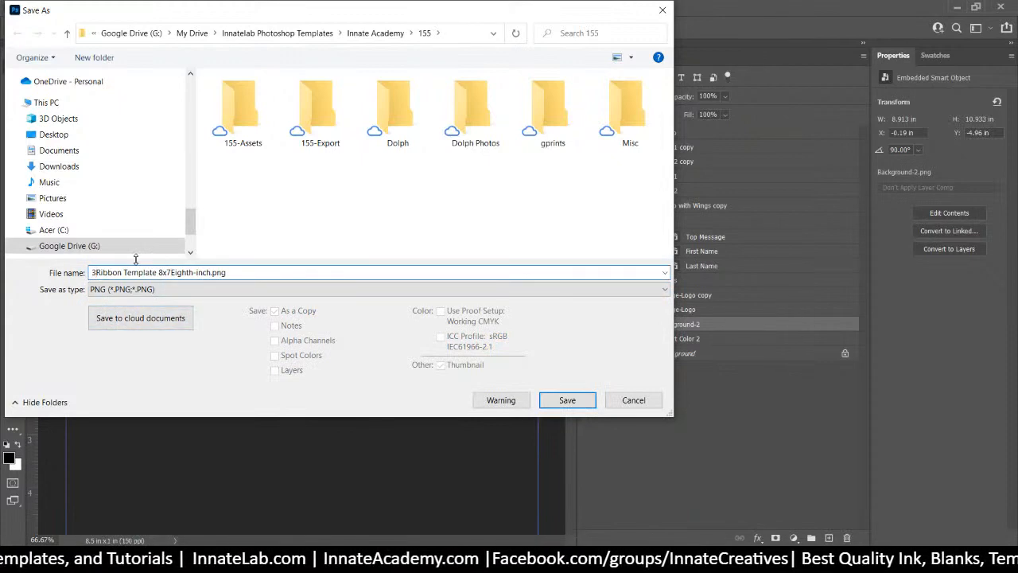
text(-)
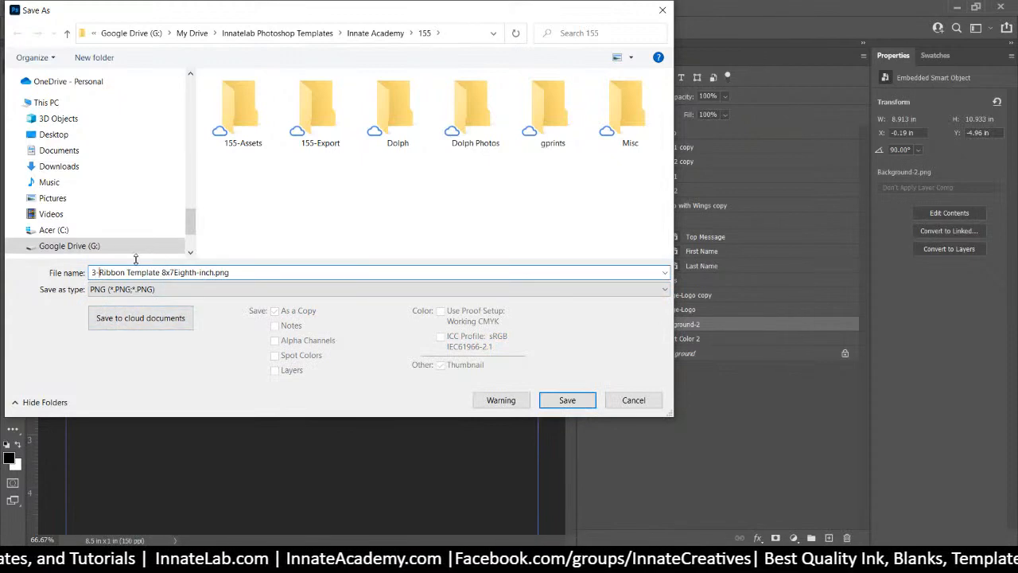
click(324, 111)
double_click(325, 111)
click(560, 395)
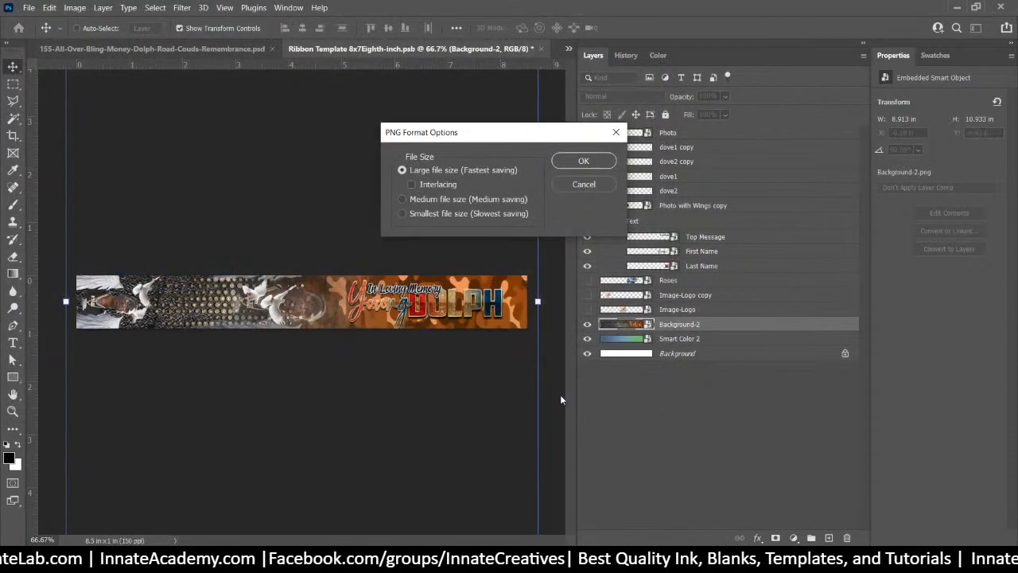
click(589, 161)
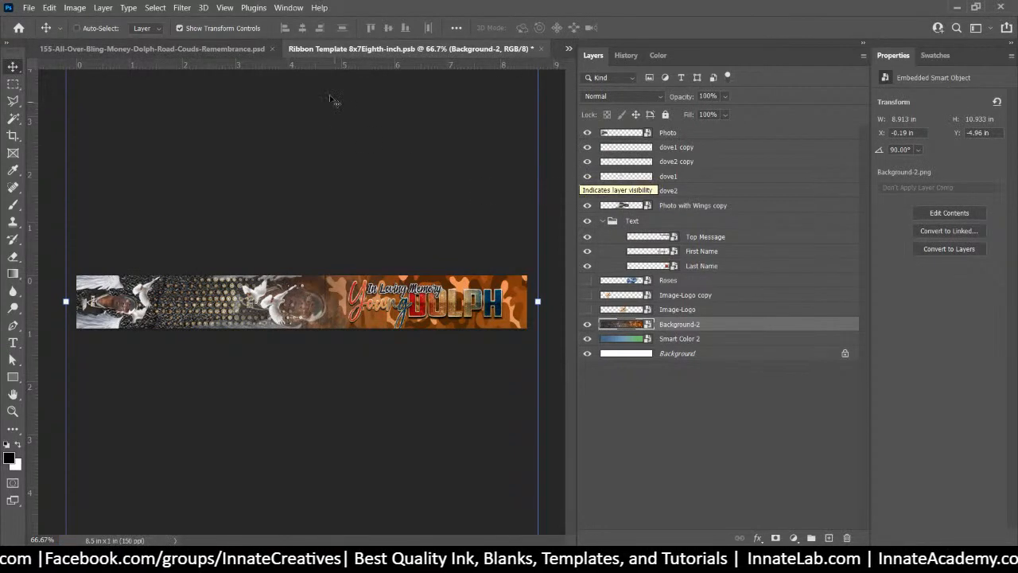
Step: Disable the layer mask of the Art group in the 155 all-over shirt template
click(229, 48)
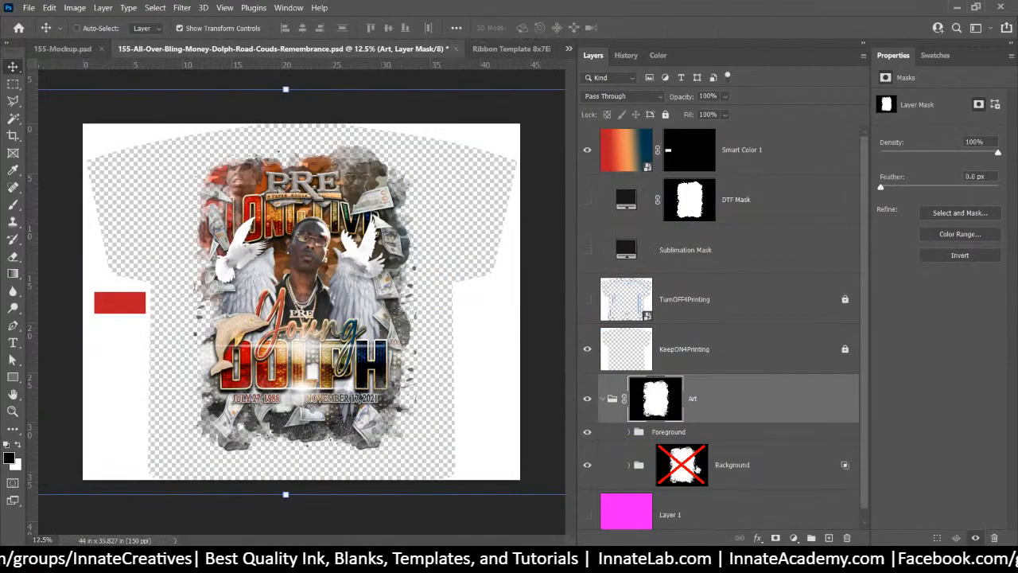
right_click(665, 405)
click(683, 409)
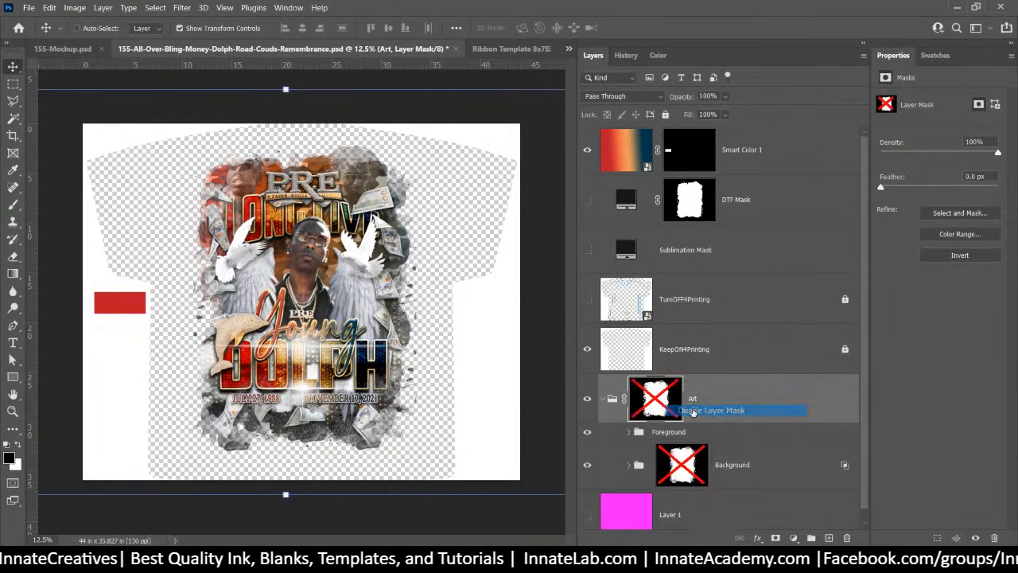
Step: Open the contents of the mockup's Ribbon Template 8x7-8in-3 smart object and place 3-Ribbon Template 8x7Eighth-inch.png from 155-Export
click(62, 49)
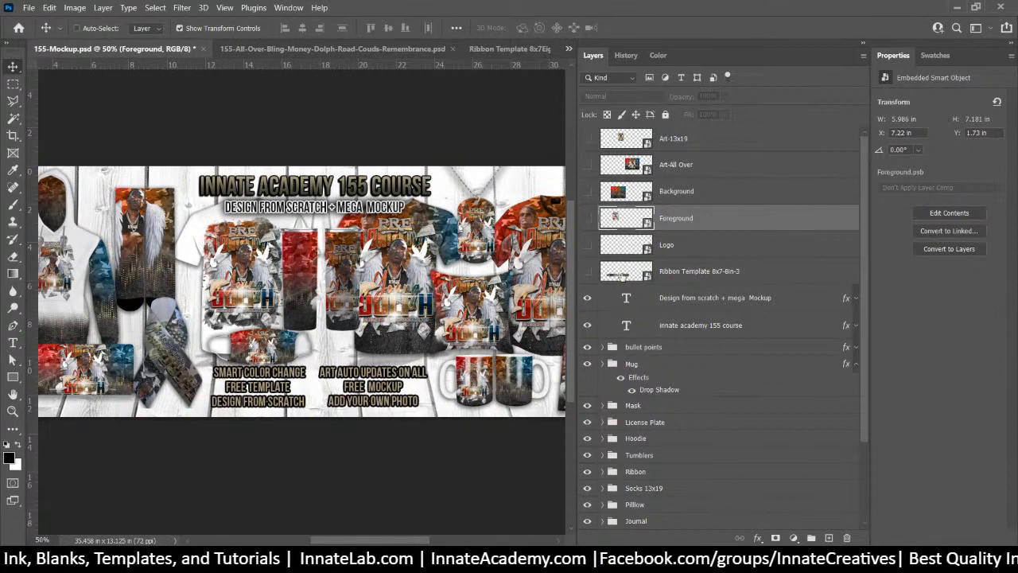
double_click(623, 275)
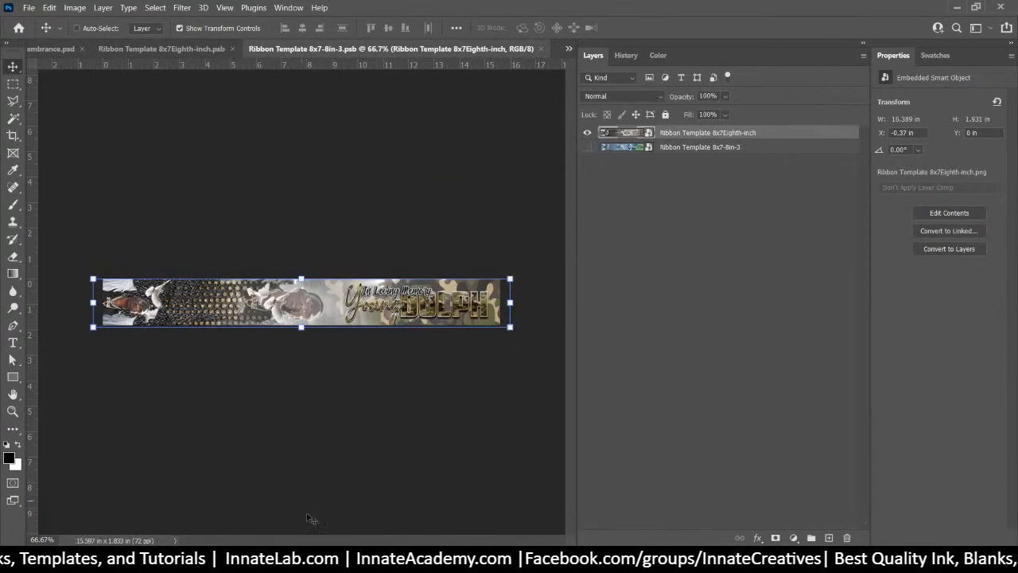
key(alt+Tab)
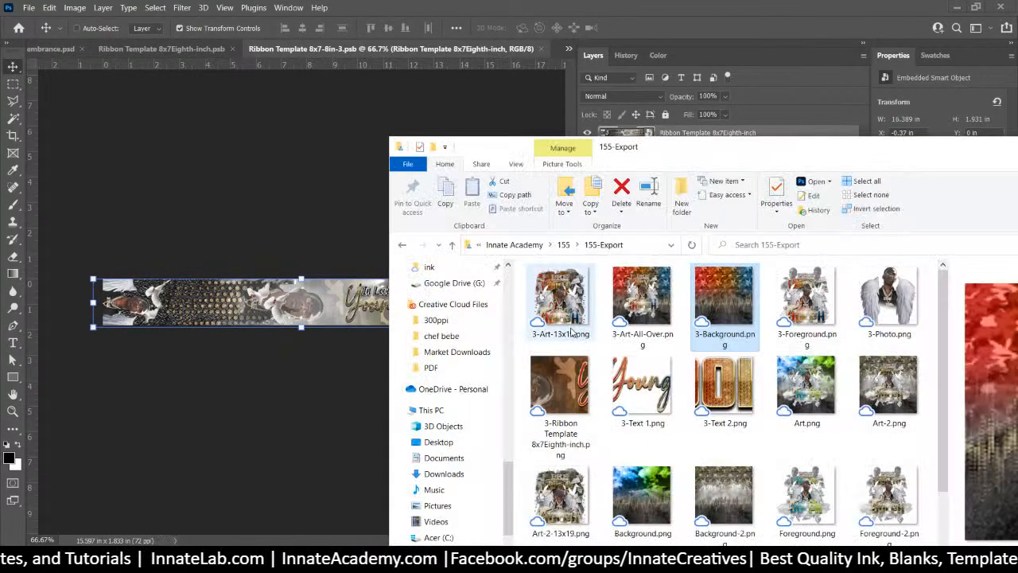
click(571, 380)
drag(570, 380, 291, 310)
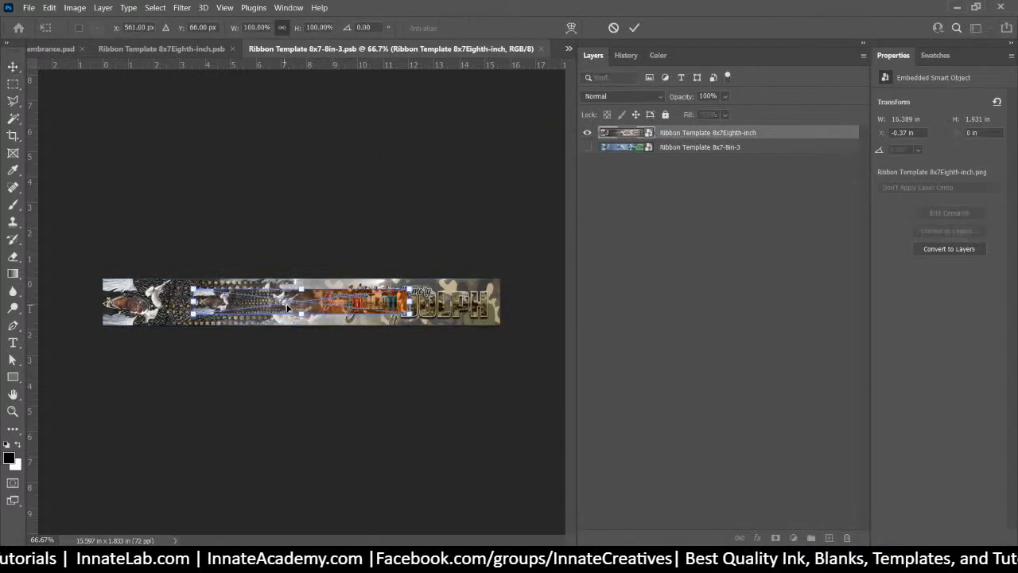
Step: Enlarge the placed ribbon image to about 15.65 in wide so it covers the canvas, and save and close Ribbon Template 8x7-8in-3.psb
drag(389, 299, 500, 357)
key(Return)
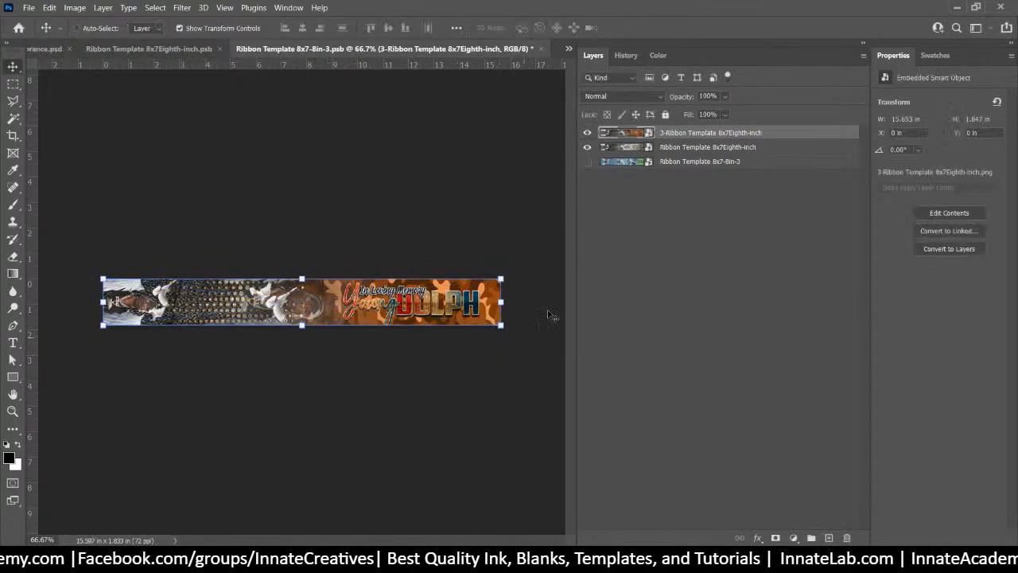
click(543, 50)
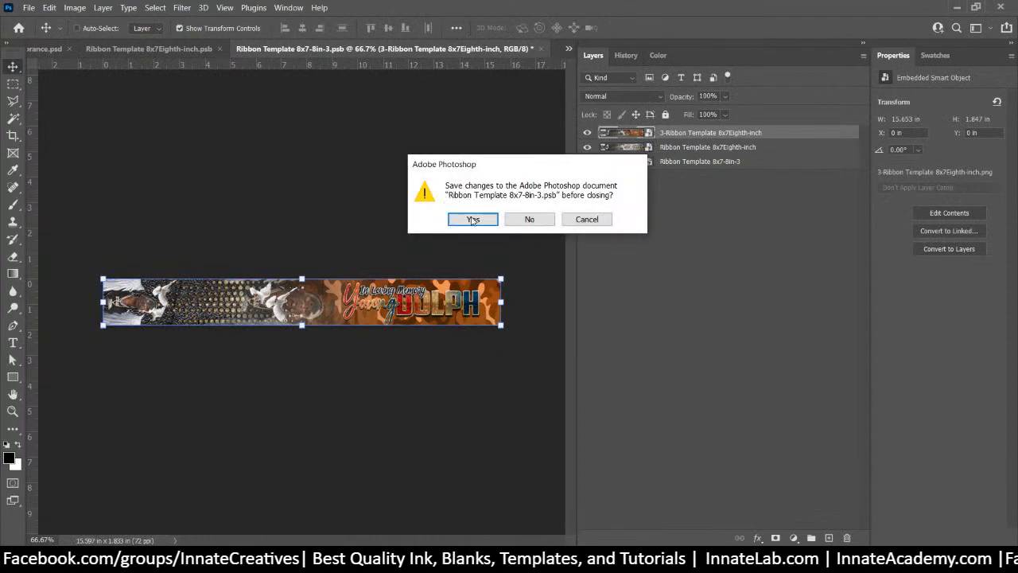
click(475, 218)
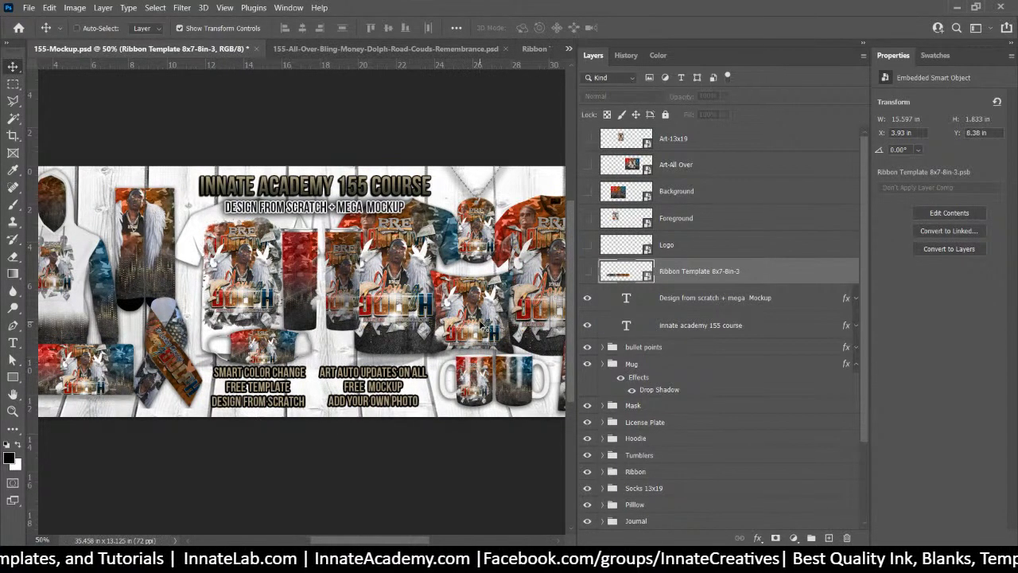
Step: Examine the updated products across the whole 155 mockup, from the hoodie to the ribbon and tie
scroll(481, 323, right, 5)
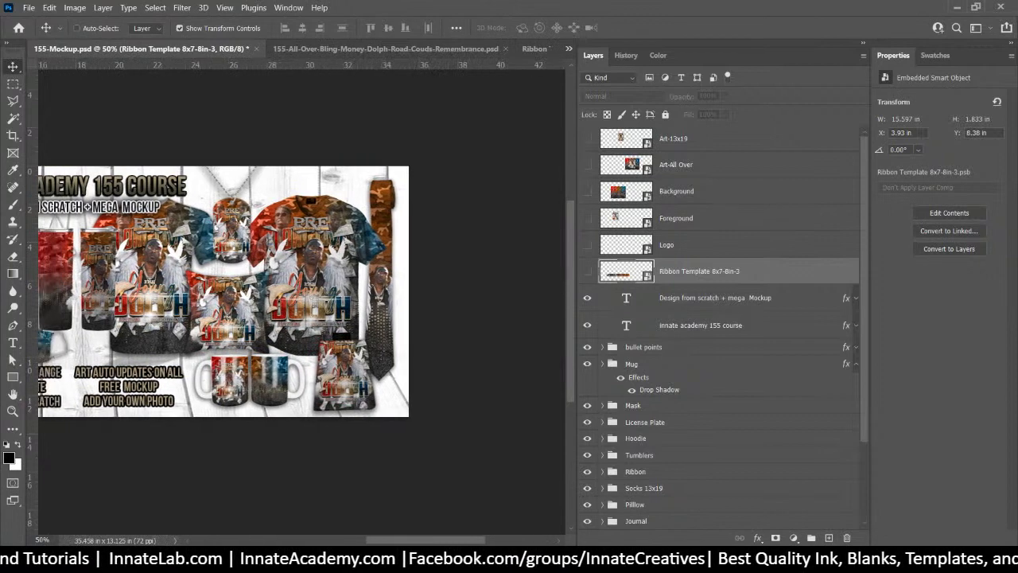
drag(425, 540, 426, 540)
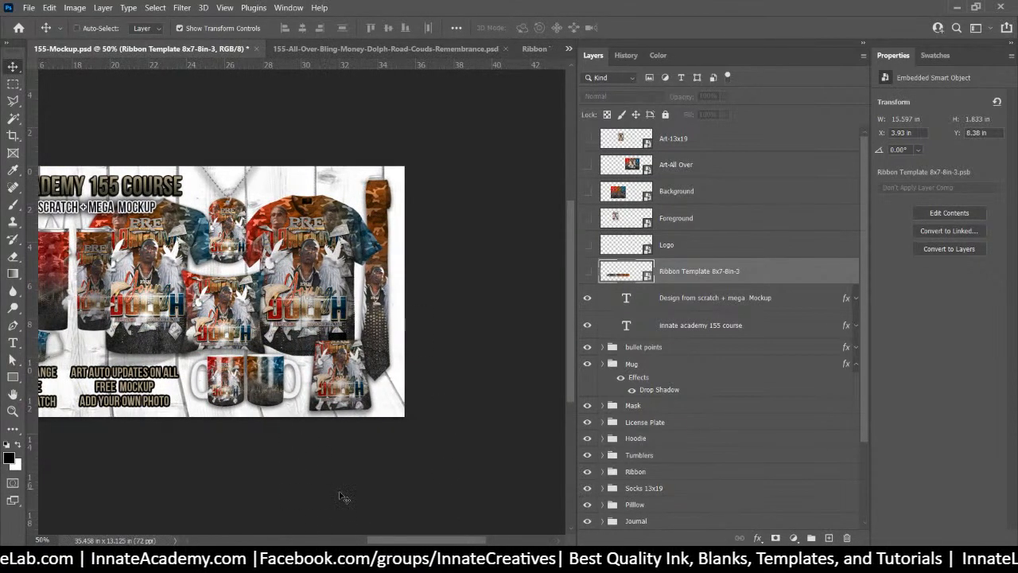
drag(426, 540, 436, 540)
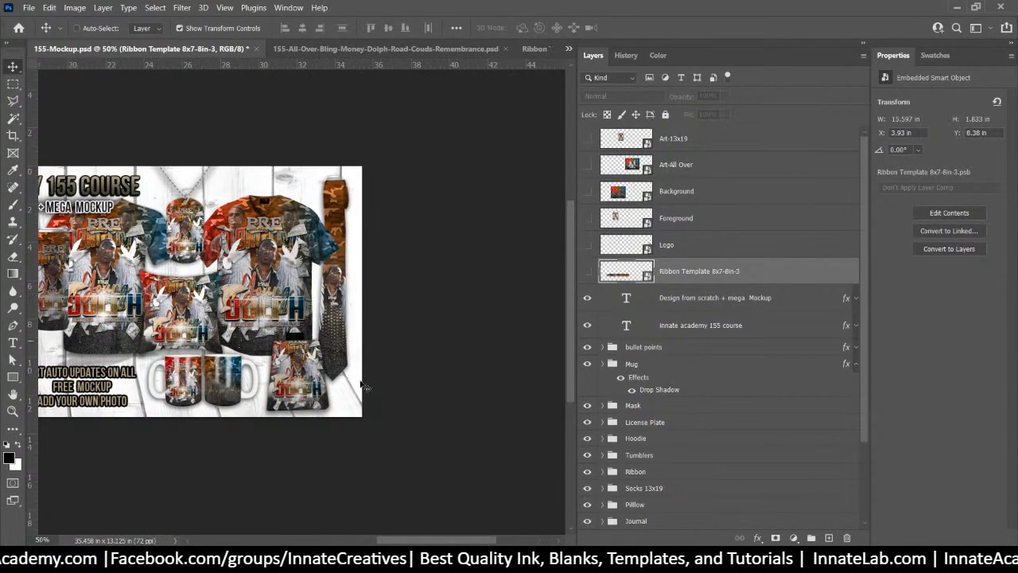
drag(429, 540, 363, 540)
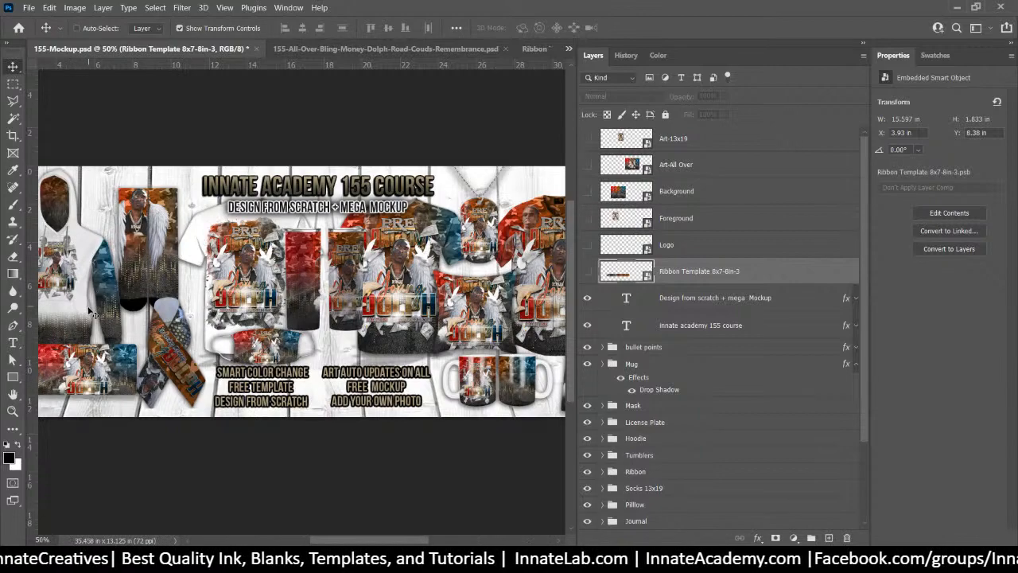
drag(412, 540, 446, 540)
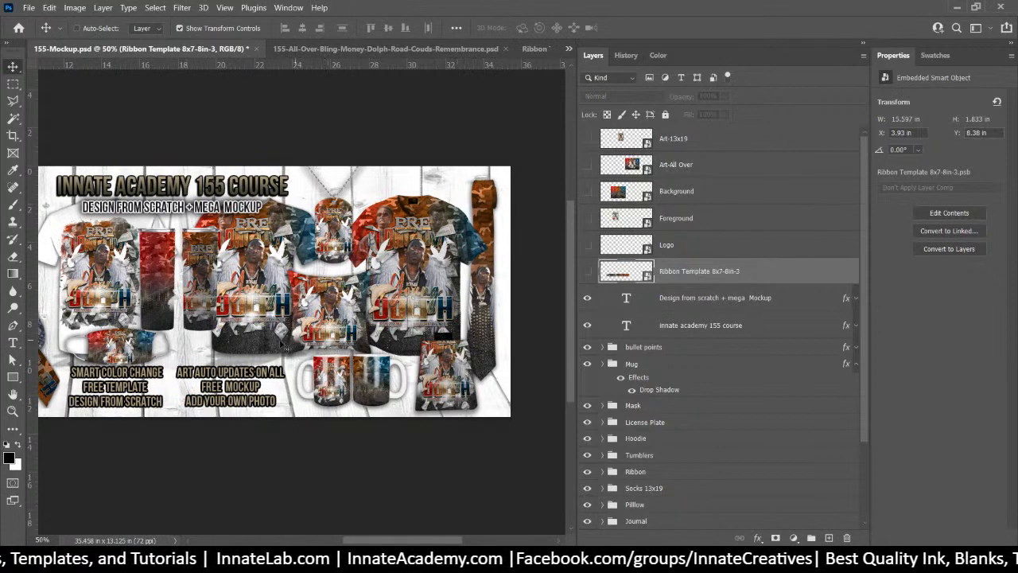
drag(358, 544, 323, 539)
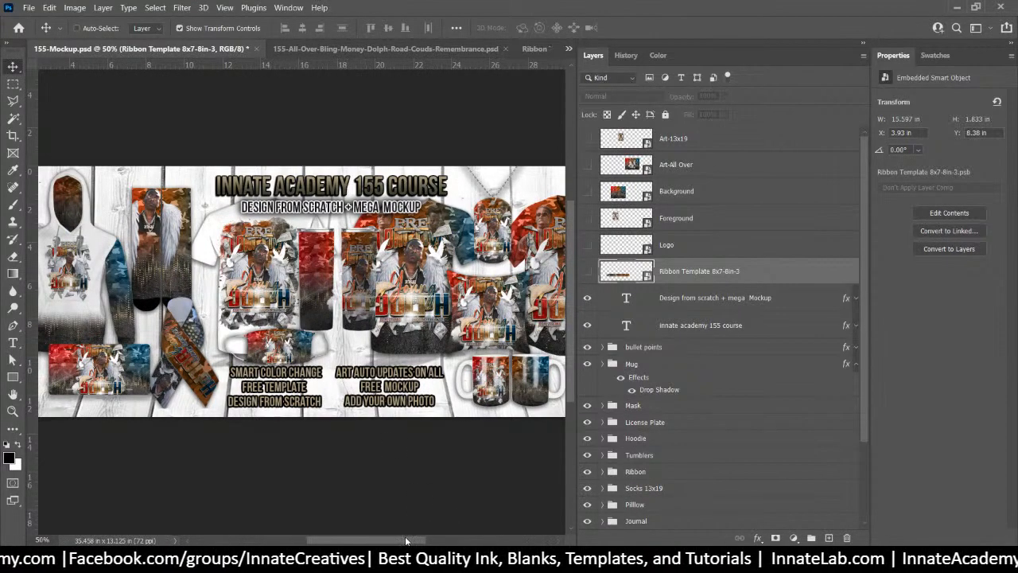
drag(406, 541, 437, 541)
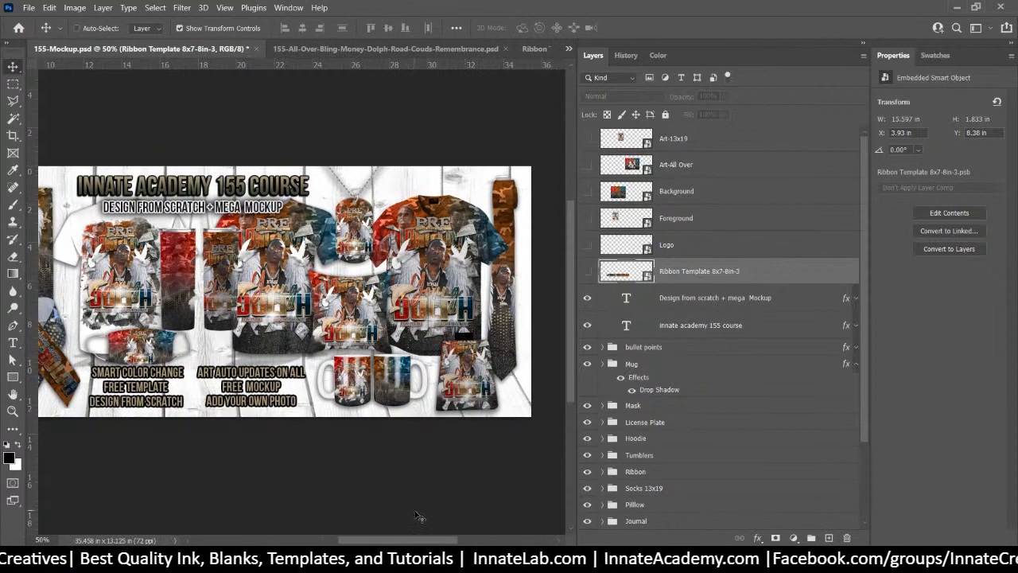
mouse_move(419, 540)
mouse_down()
mouse_move(366, 542)
mouse_move(442, 541)
mouse_move(430, 541)
mouse_up()
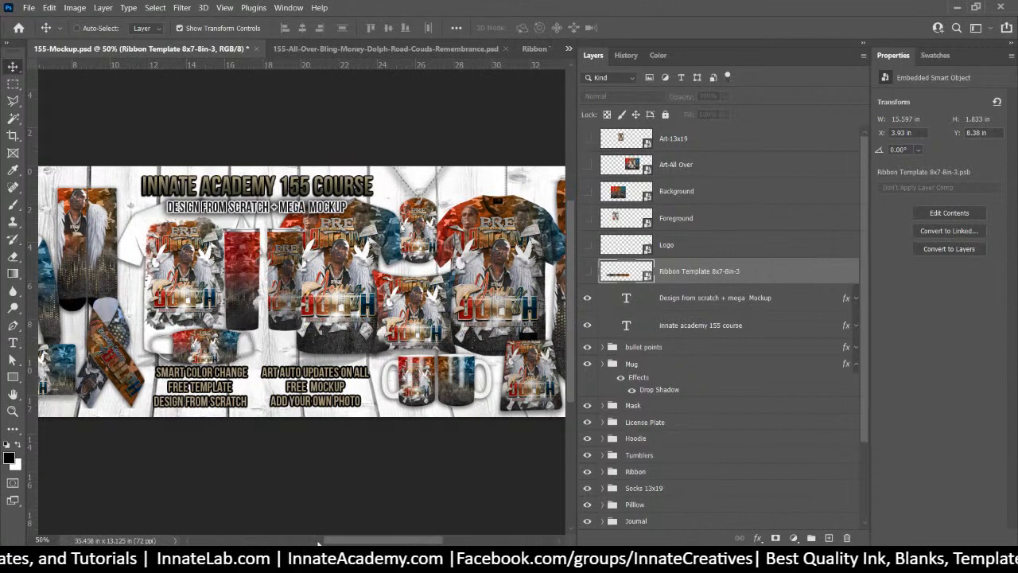
scroll(318, 543, left, 6)
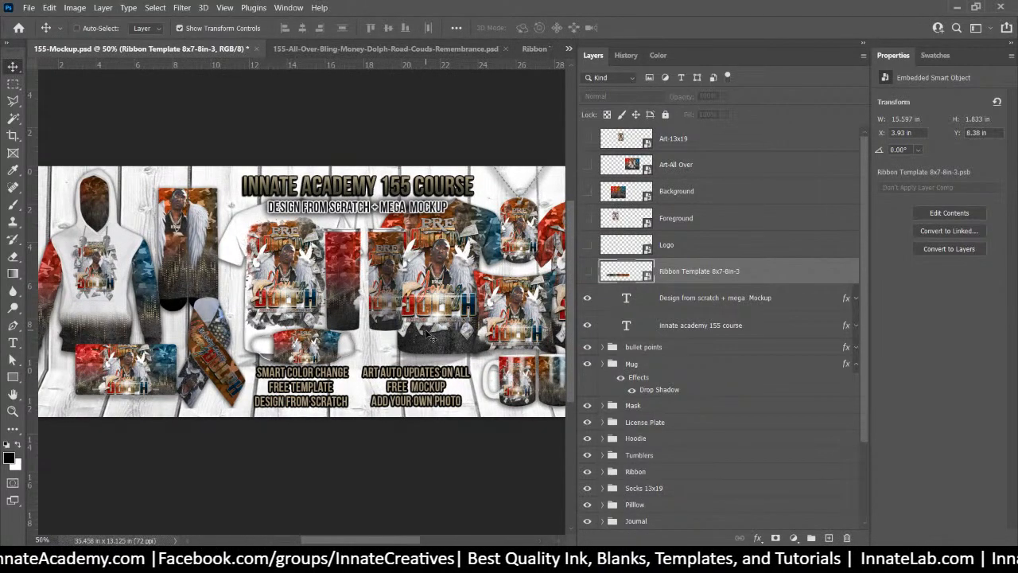
Step: In the shirt template's Smart Color 1 contents, show Pattern Fill 1 and hide the Smart Color 1 gradient, and save and close the file
click(386, 49)
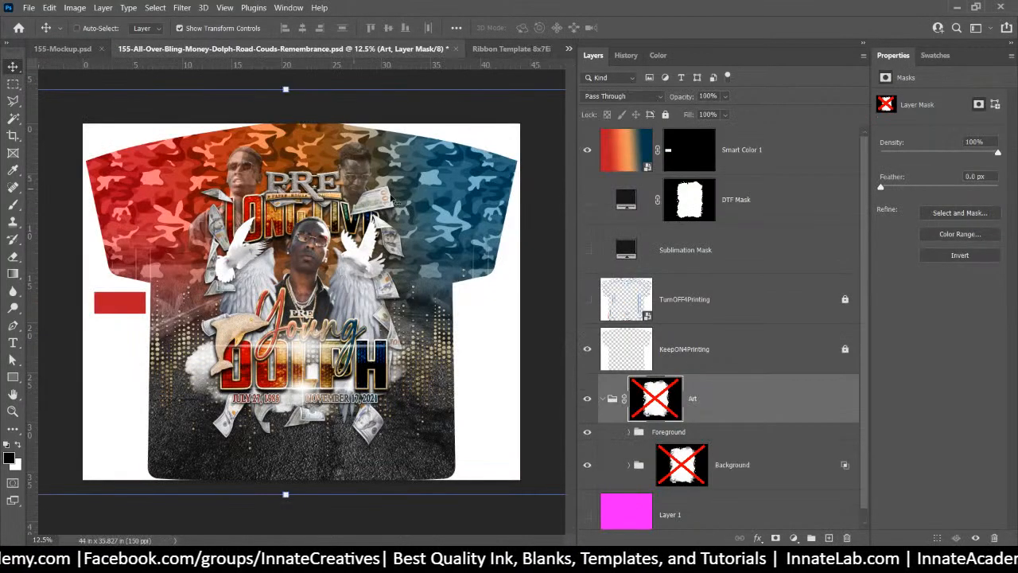
double_click(618, 157)
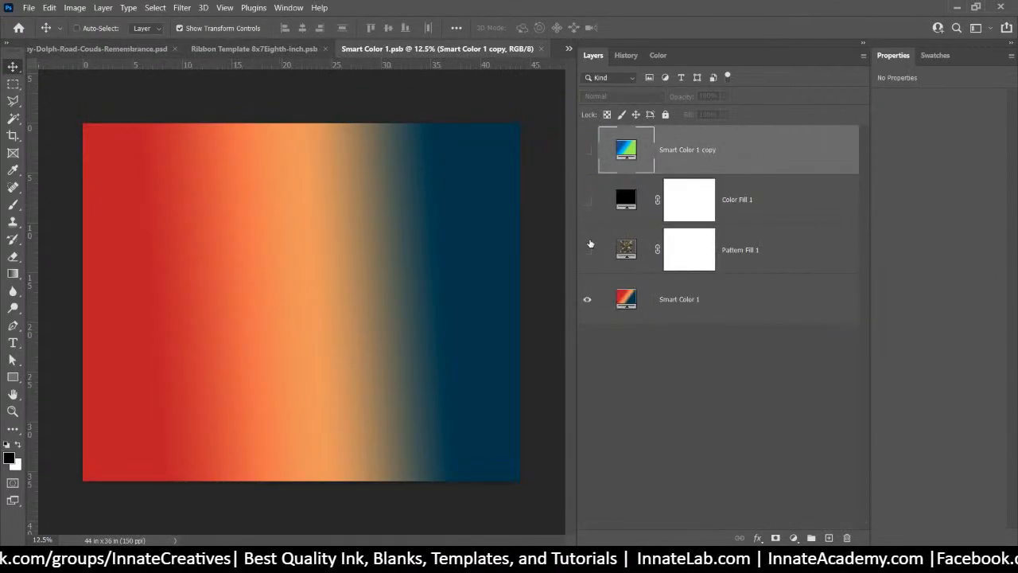
click(589, 249)
click(588, 299)
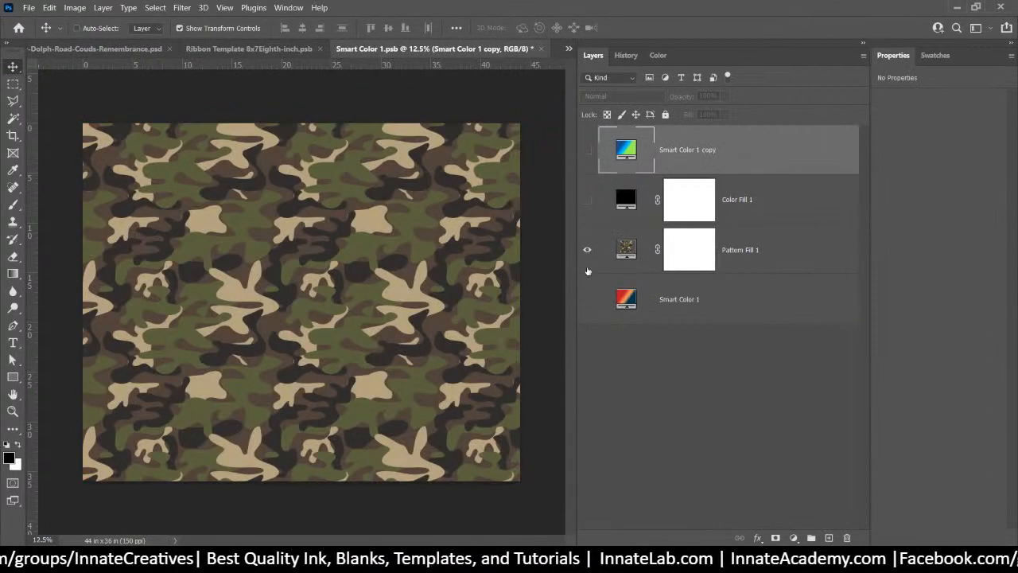
click(542, 48)
click(486, 222)
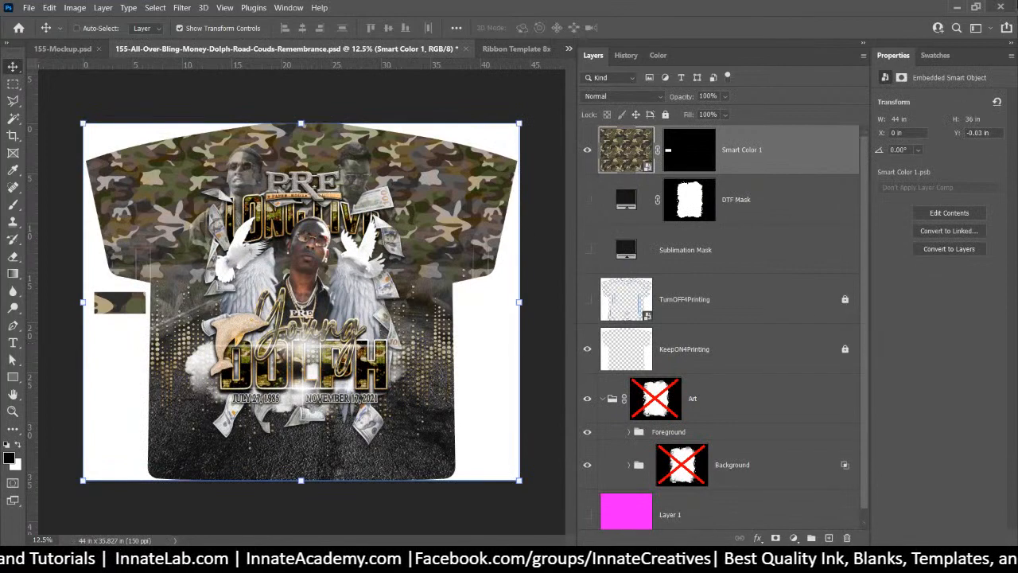
scroll(614, 342, down, 1)
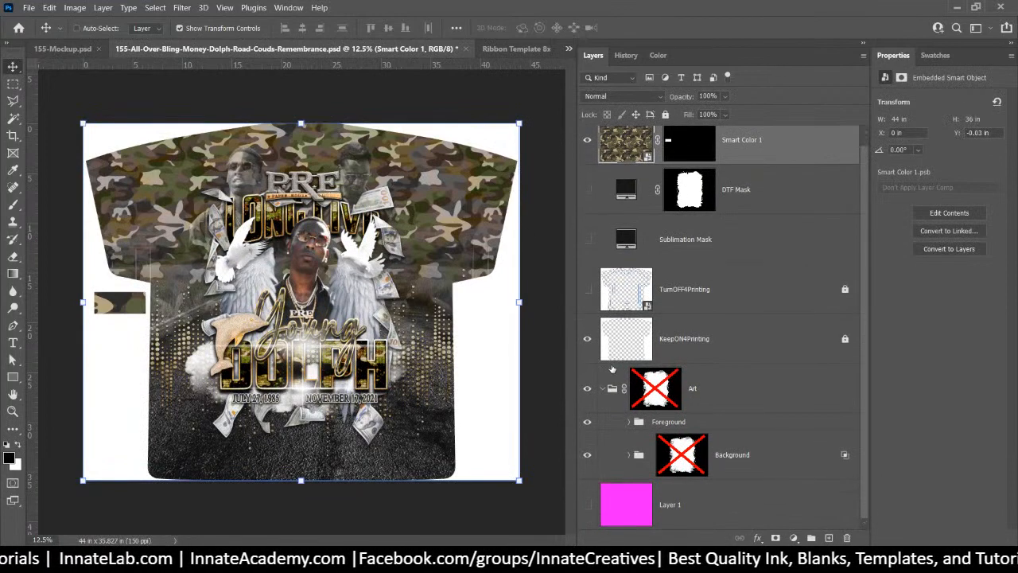
Step: Expand the shirt template's Background group and examine its layers, from stage lights to Cloud Background
click(628, 455)
scroll(630, 458, down, 5)
scroll(630, 458, up, 4)
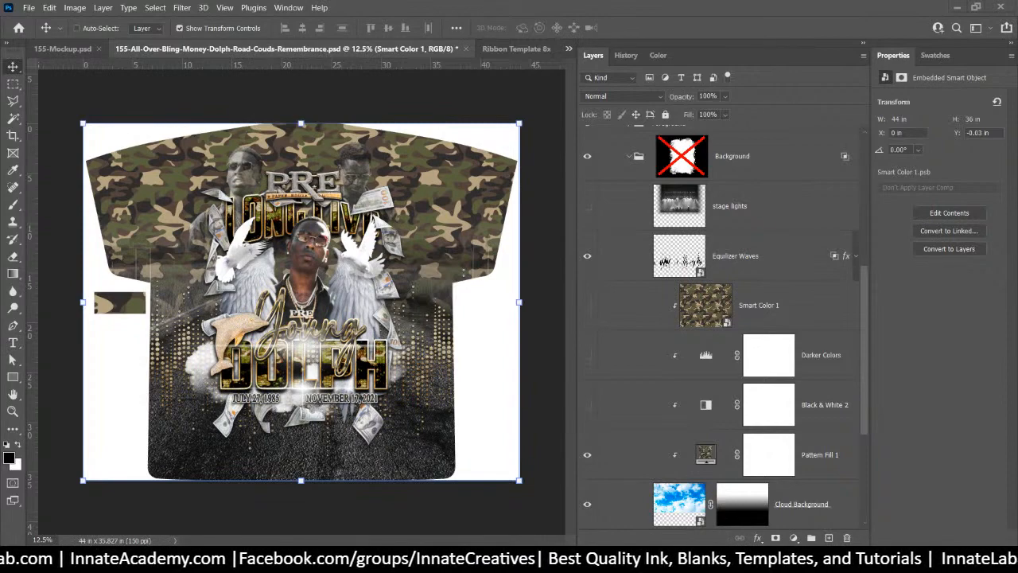
Step: Bring the academy.innatelab.com page in Chrome into view and review the membership plans, categories and first course listings
drag(426, 278, 394, 49)
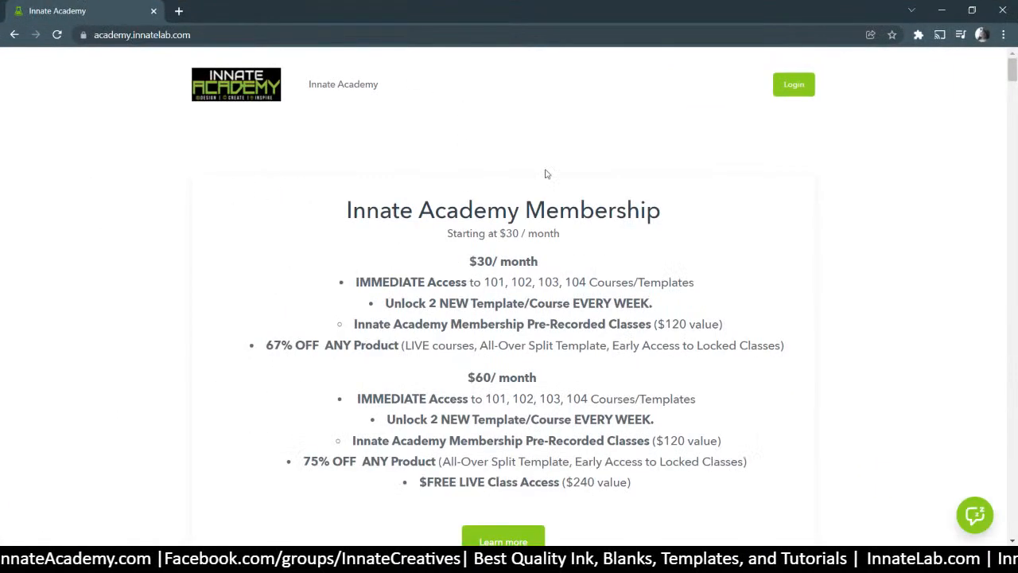
scroll(484, 254, down, 2)
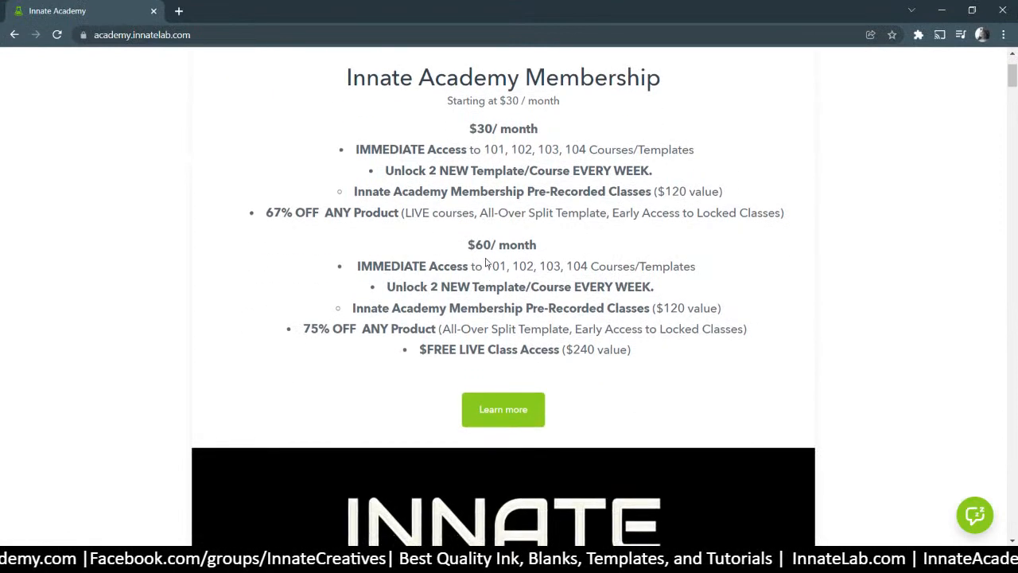
scroll(486, 263, down, 5)
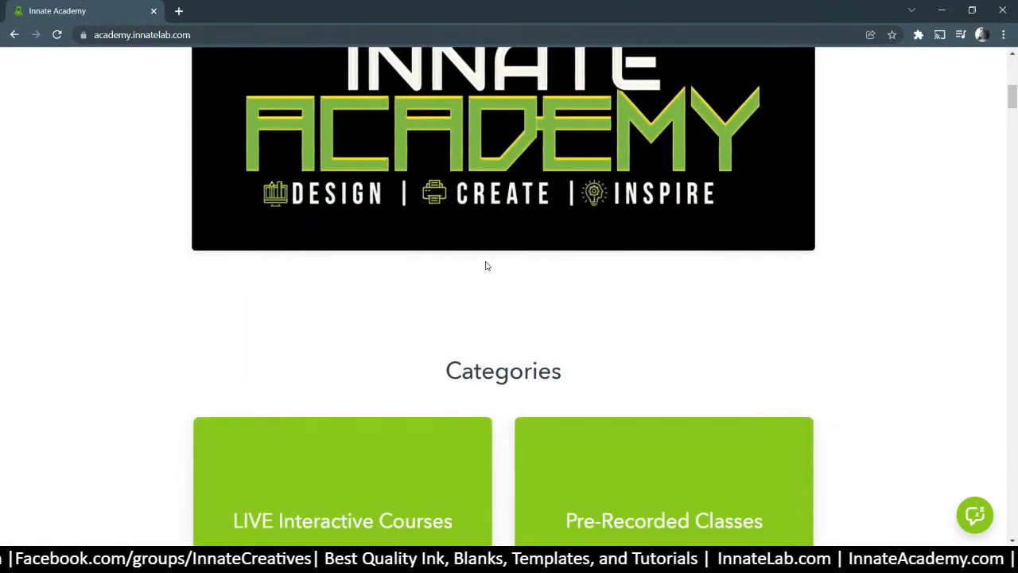
scroll(486, 267, down, 12)
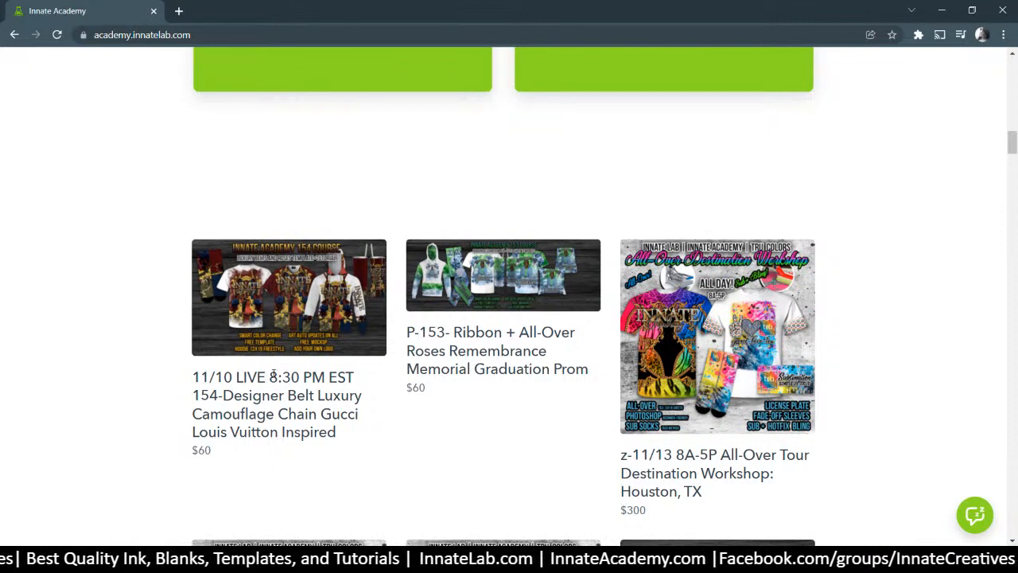
scroll(373, 328, down, 1)
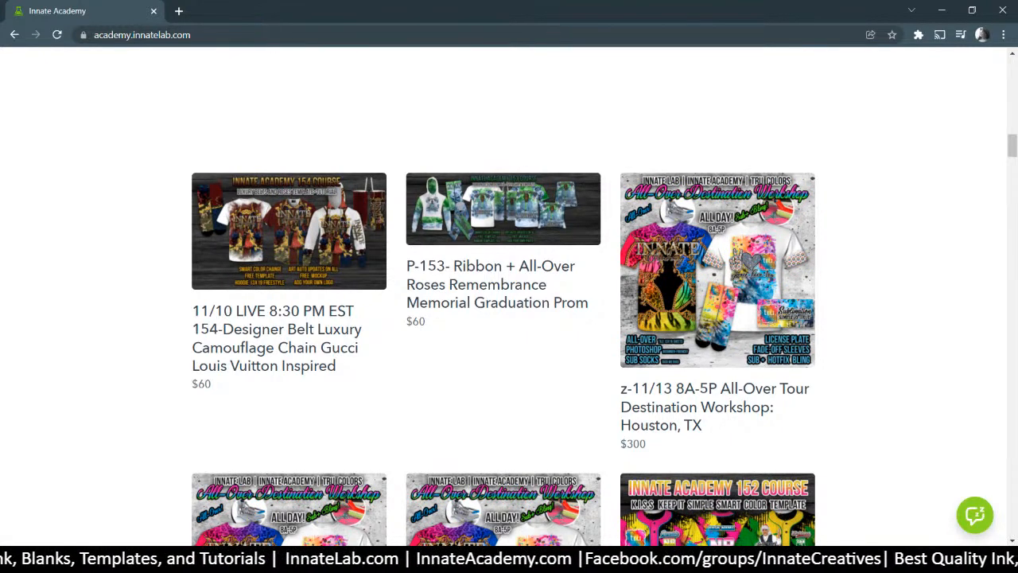
Step: Move the 155-Export folder window out of the way and browse the Innate Academy course listings down to course 141
key(alt+Tab)
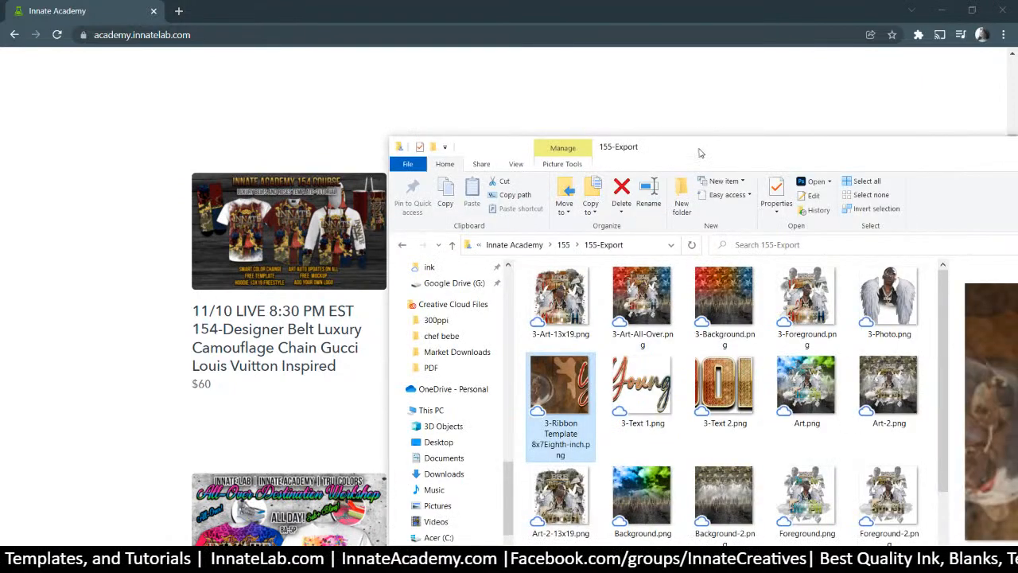
drag(702, 154, 540, 569)
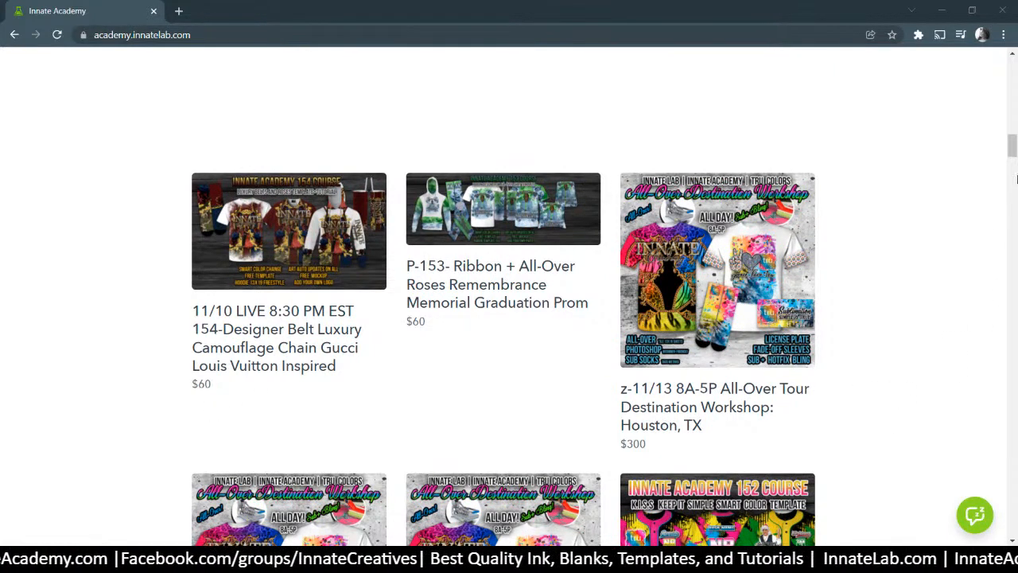
mouse_move(1014, 155)
mouse_down()
mouse_move(1013, 139)
mouse_move(1013, 159)
mouse_up()
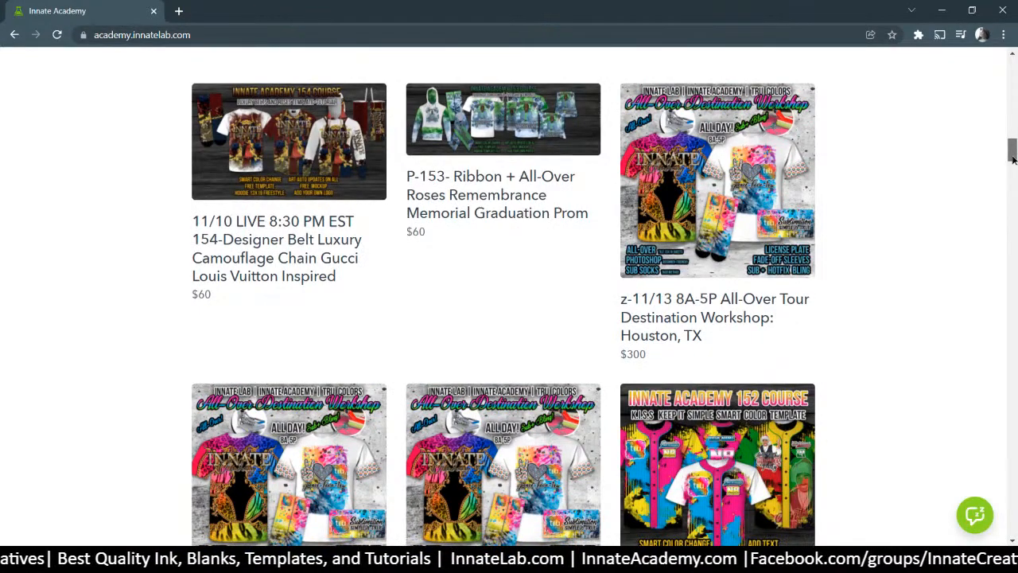
drag(1013, 159, 1003, 223)
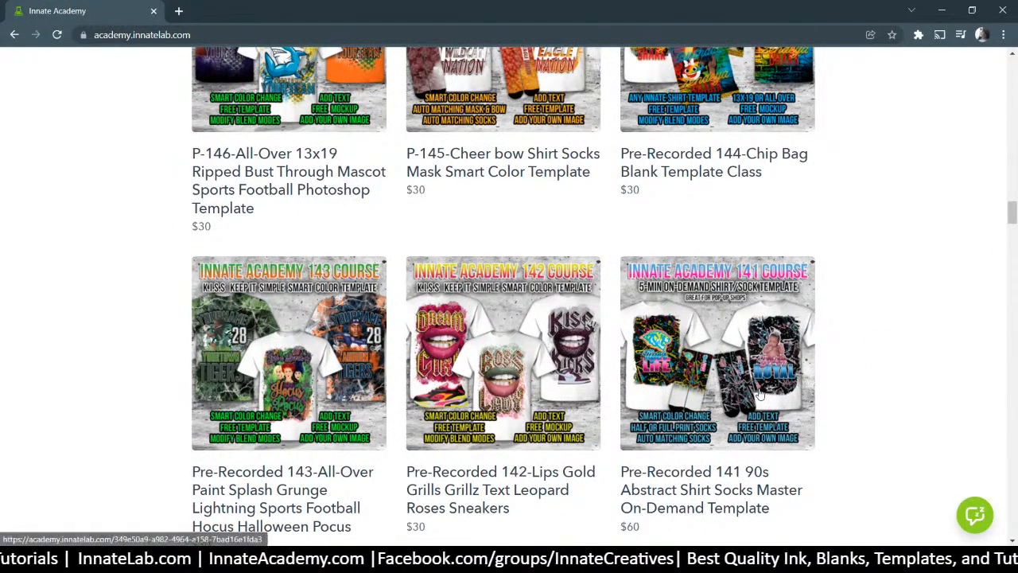